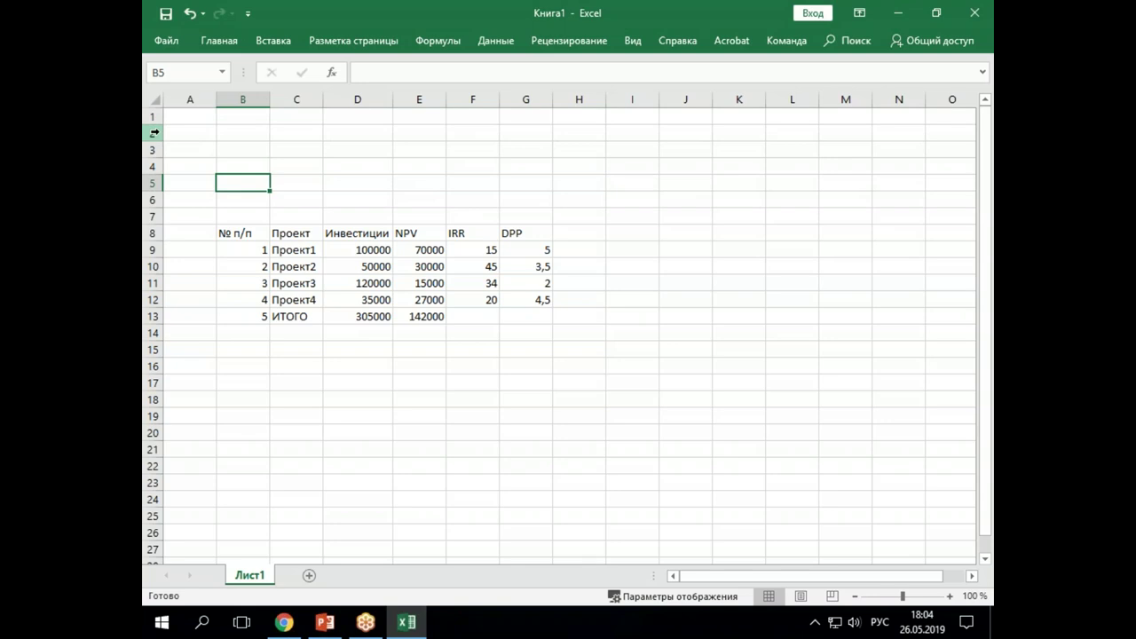
- Delete the empty rows 2 to 7 above the project table
right_click(309, 175)
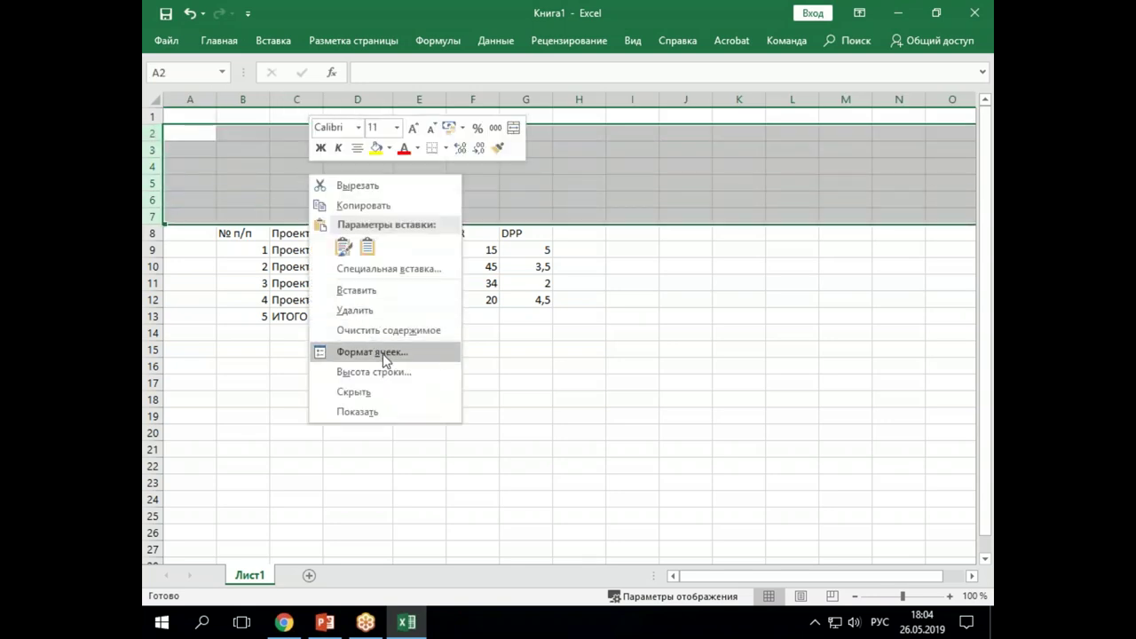
click(376, 310)
click(357, 183)
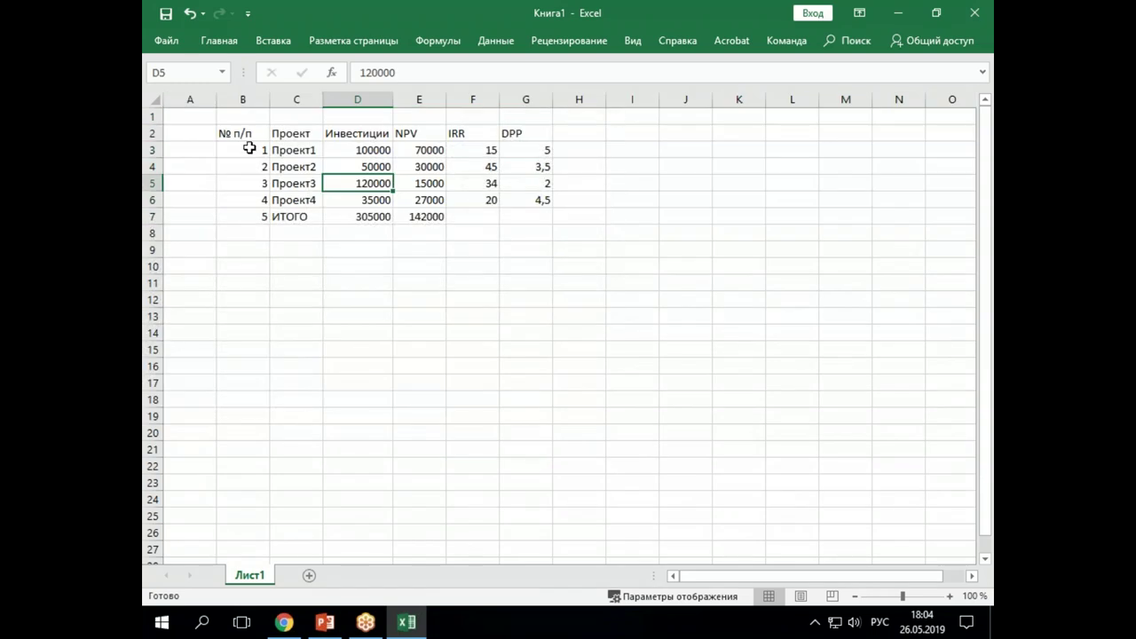
- Enter the heading "Шаг 1" in cell B1 above the project table
click(245, 150)
click(246, 117)
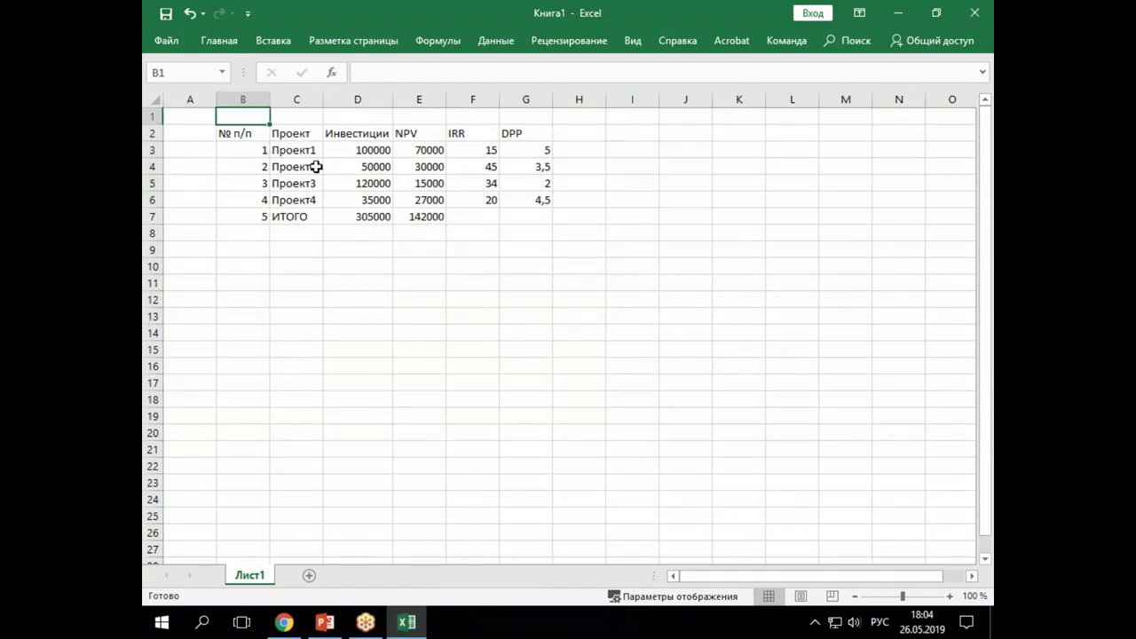
text(Ш)
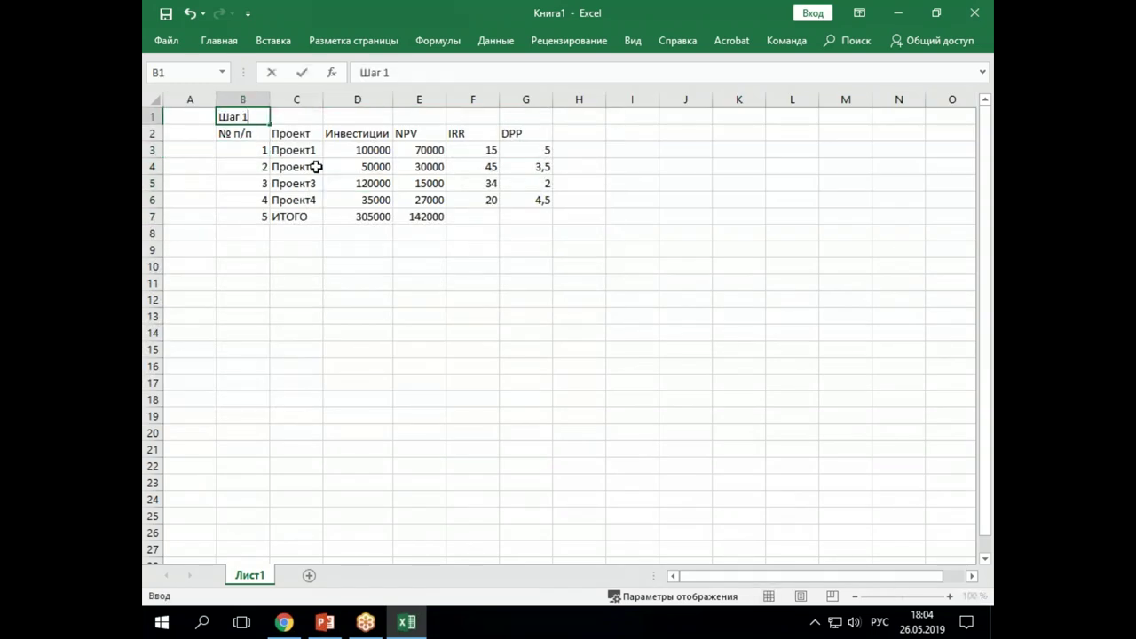
text(аг 1)
key(Return)
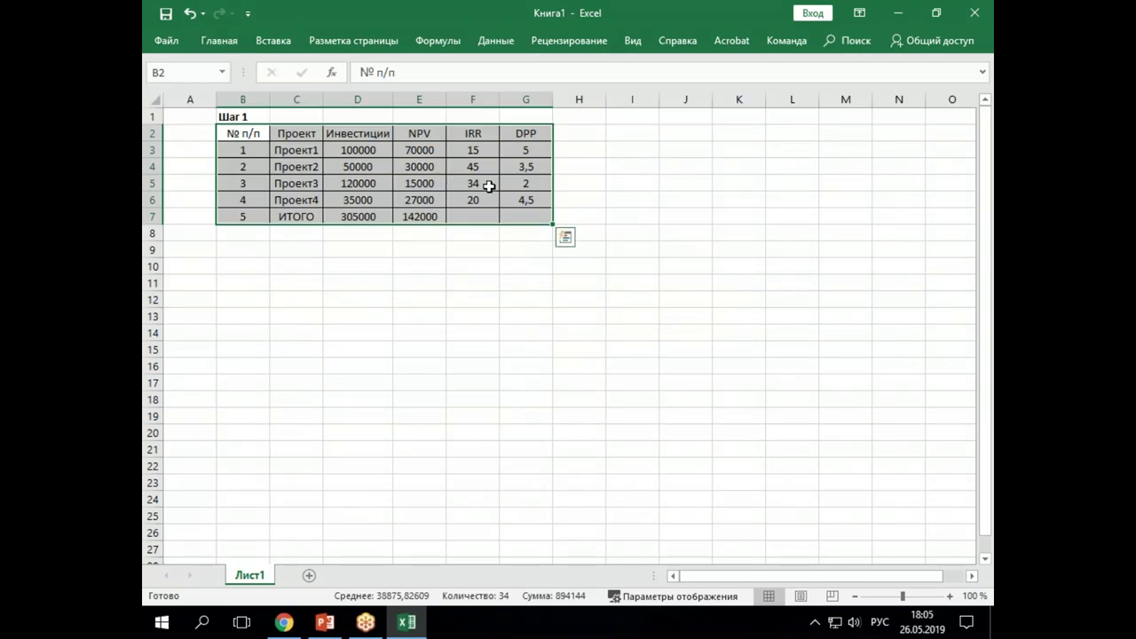
click(473, 182)
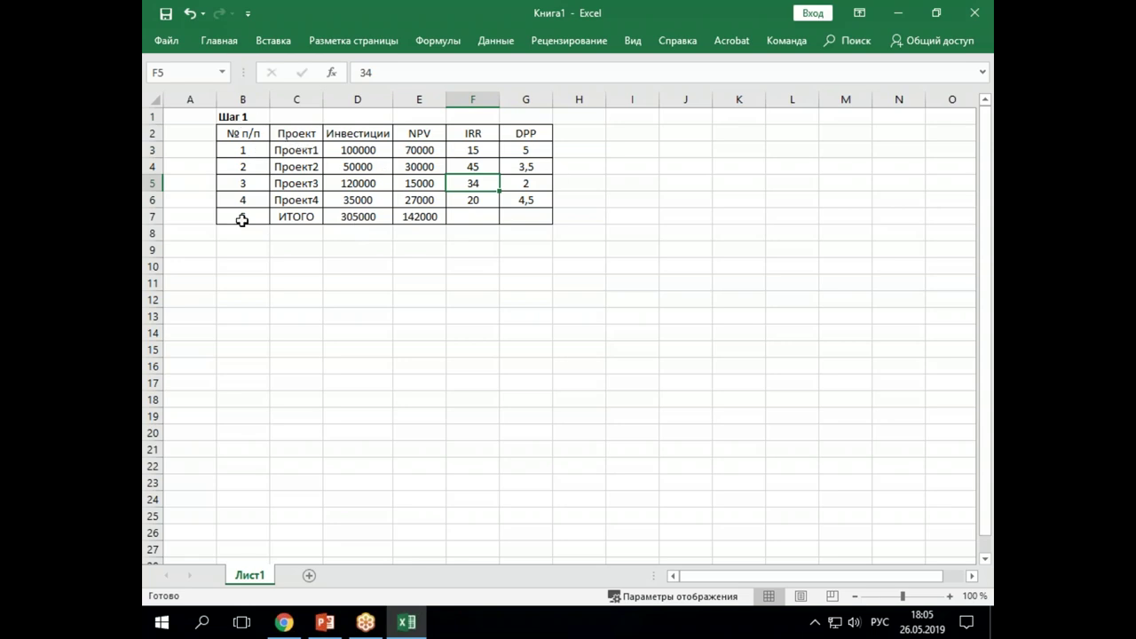
- Copy the "Шаг 1" heading to cell B9 and change the copy's text to "Шаг 2"
right_click(232, 116)
click(256, 146)
click(251, 252)
click(220, 41)
click(165, 89)
click(244, 251)
double_click(242, 251)
key(Delete)
text(2)
key(Return)
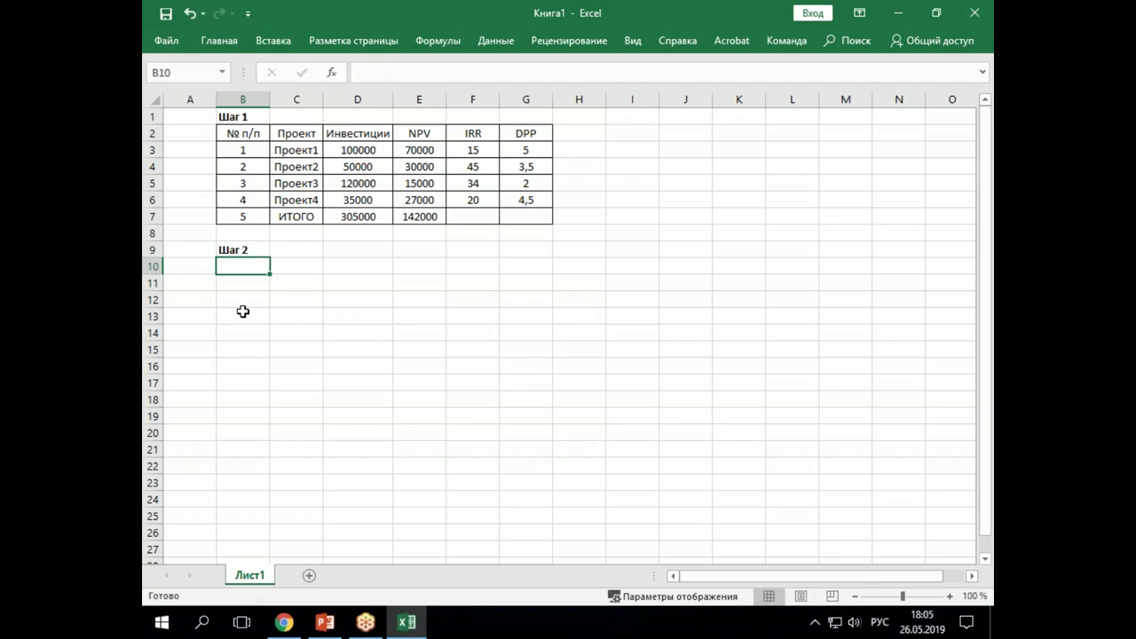
- Copy the project table B2:G7 and paste it under the "Шаг 2" heading, starting at cell B10
drag(249, 134, 520, 218)
key(ctrl+c)
click(242, 266)
key(ctrl+v)
- Try to sort the whole "Шаг 2" table, including the ИТОГО row, by NPV in descending order, and undo that sort
drag(242, 266, 520, 352)
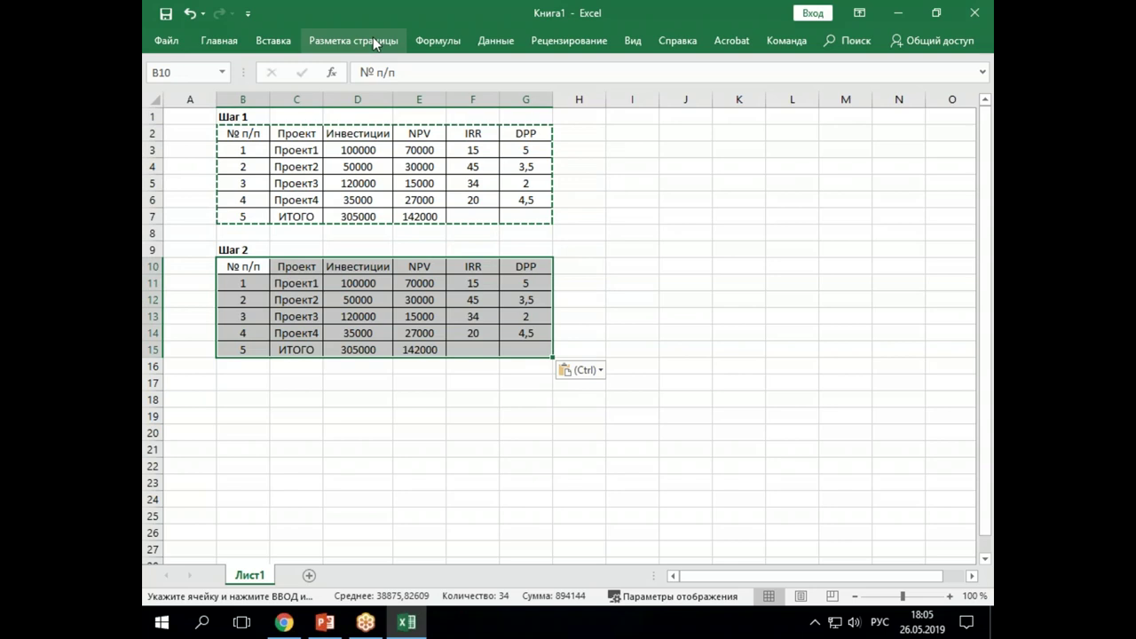
click(493, 41)
click(514, 89)
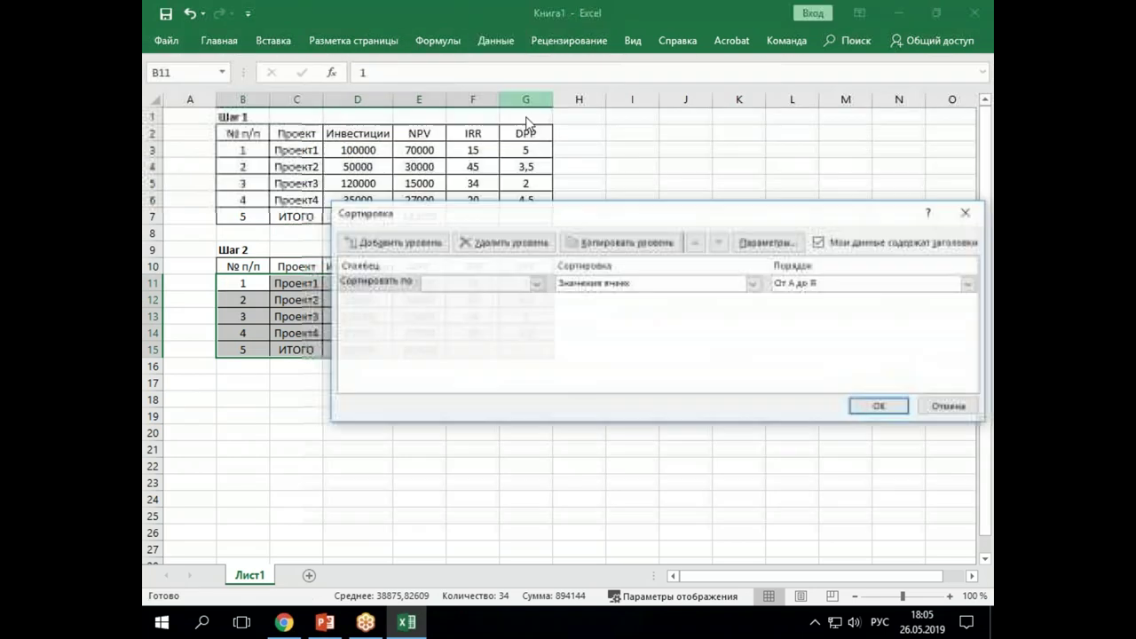
click(537, 284)
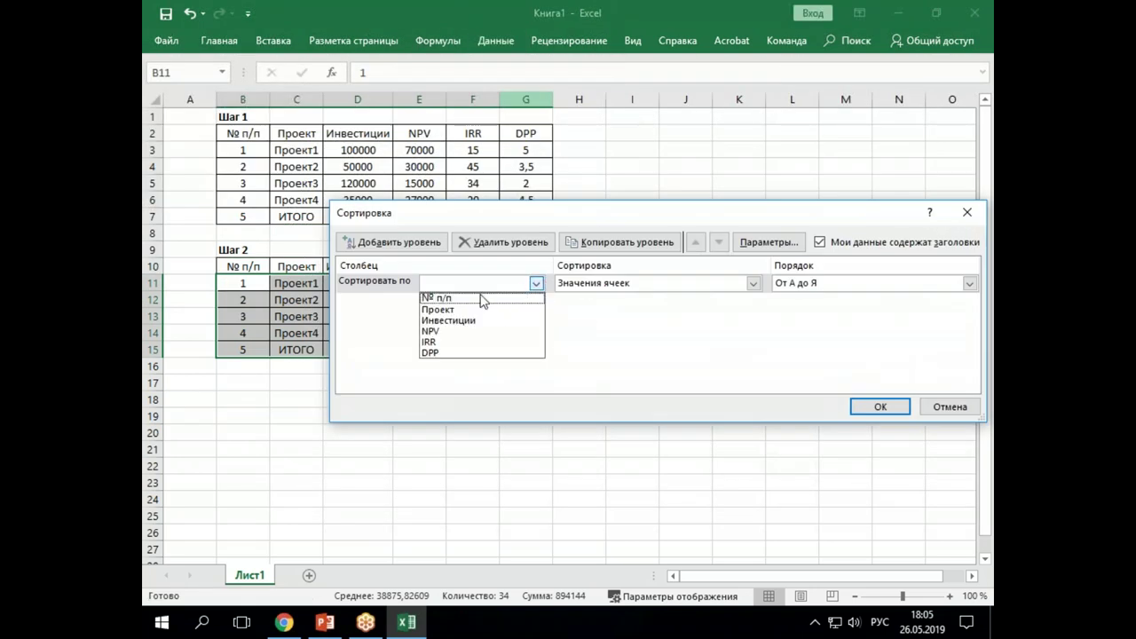
click(449, 332)
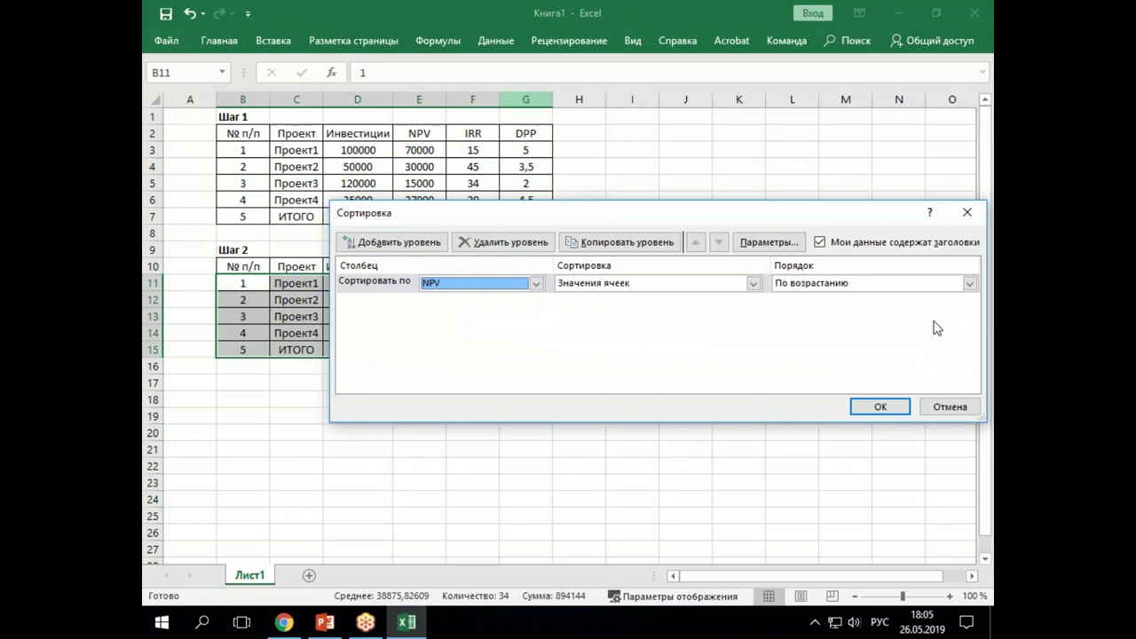
click(969, 283)
click(835, 314)
click(880, 407)
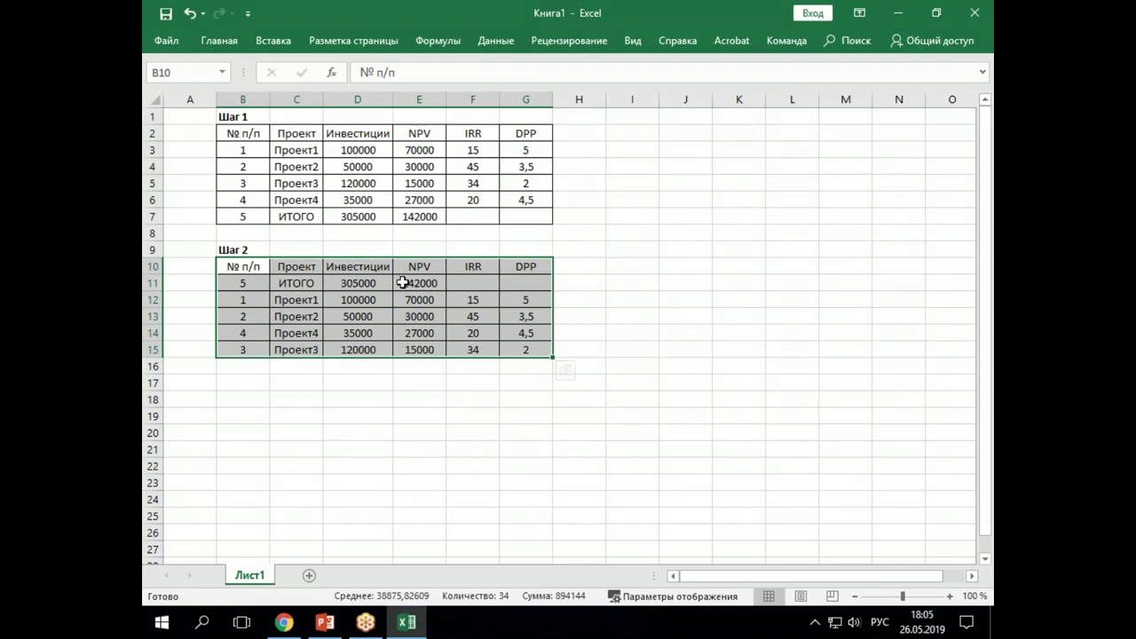
click(478, 297)
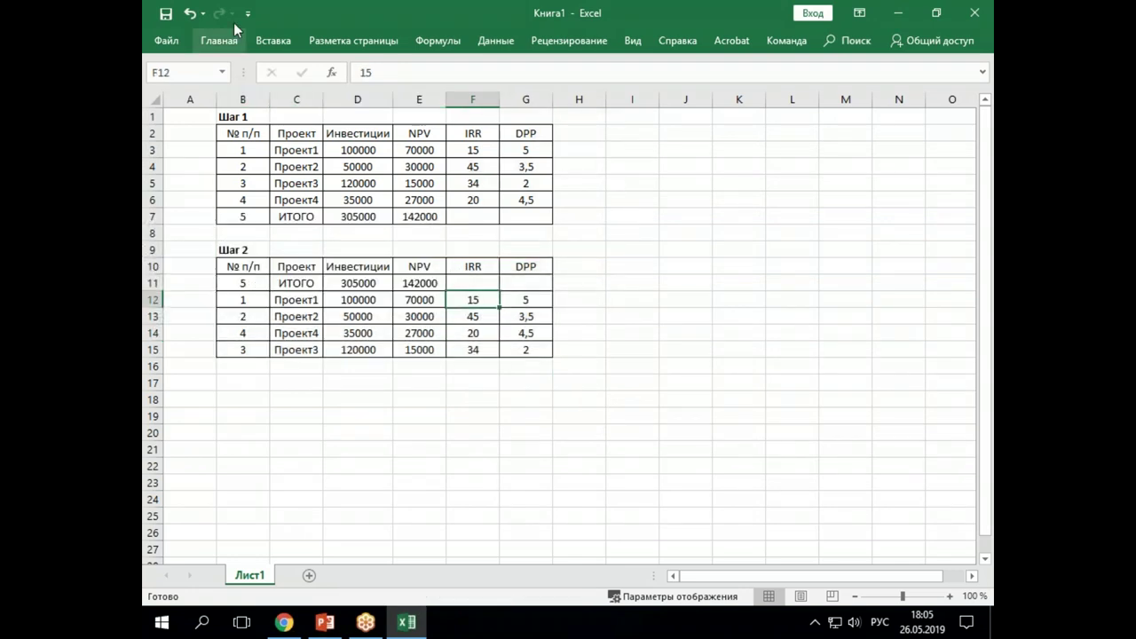
click(189, 14)
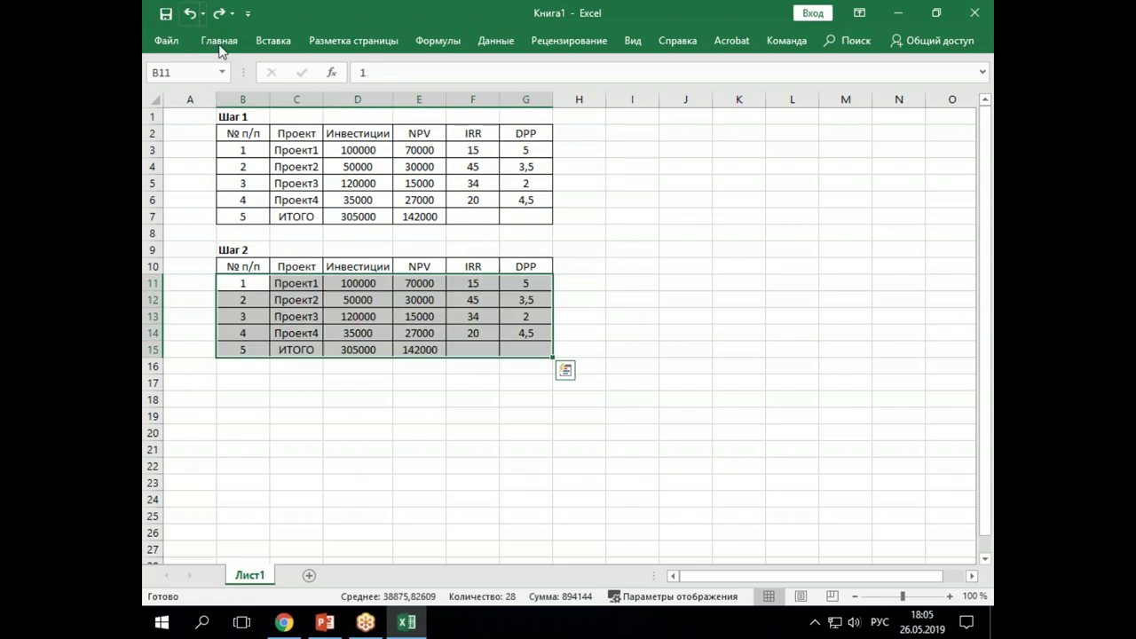
click(353, 316)
drag(246, 280, 513, 333)
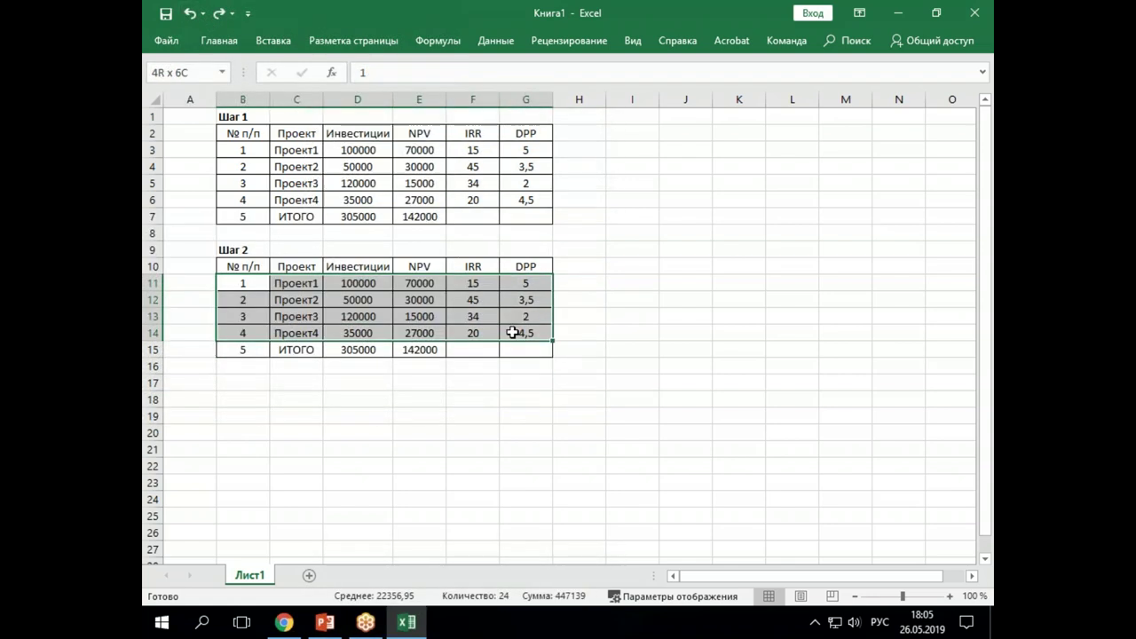
click(495, 40)
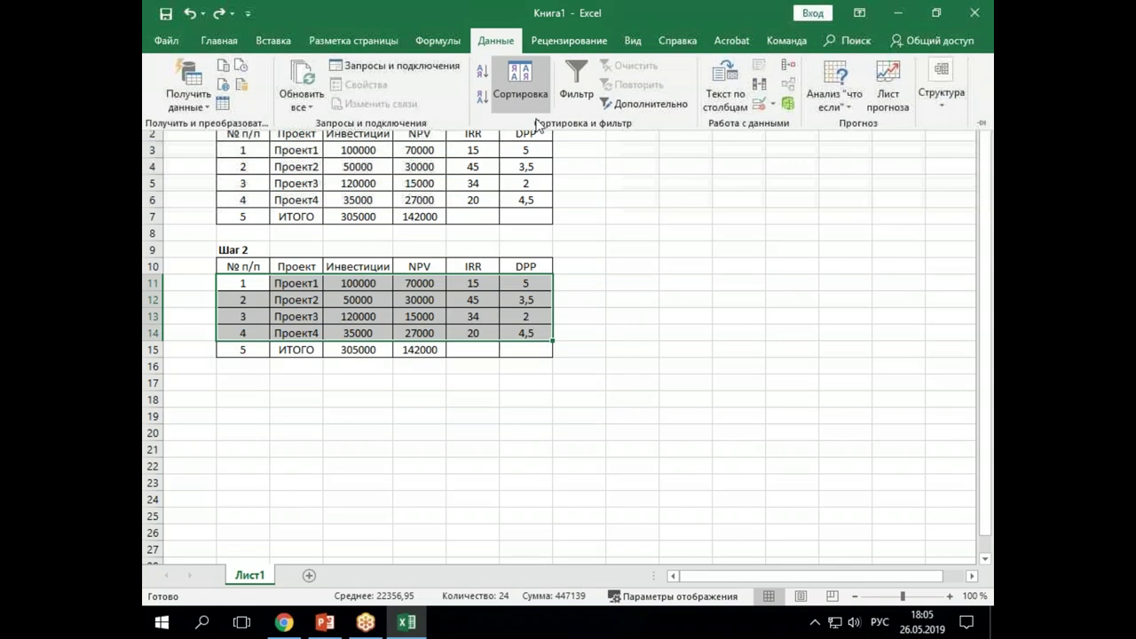
click(526, 90)
click(536, 283)
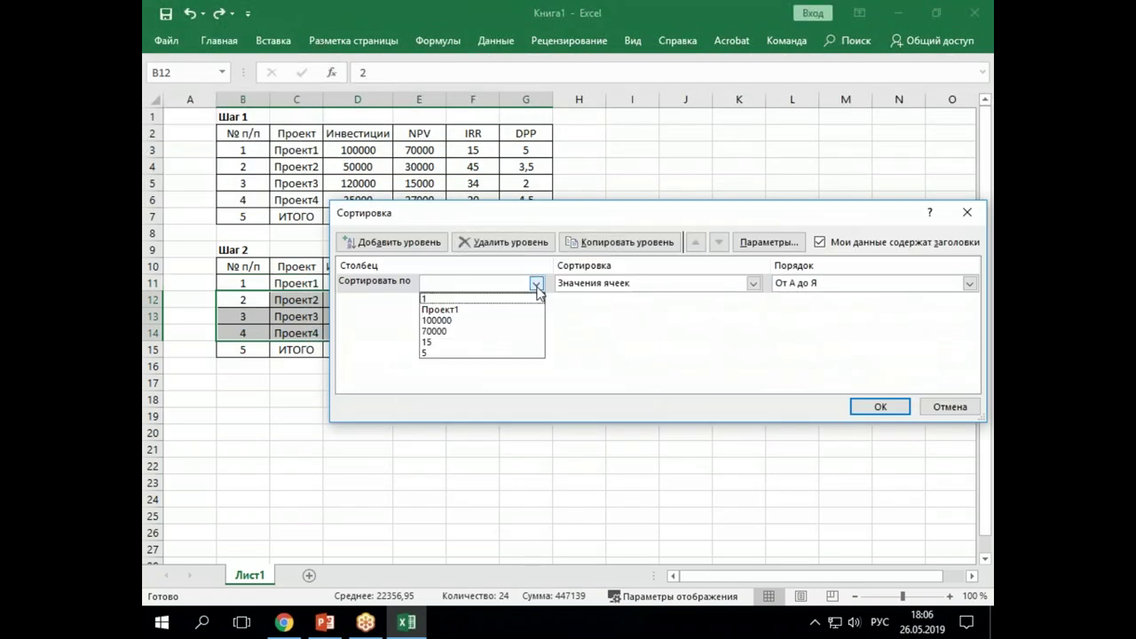
click(497, 219)
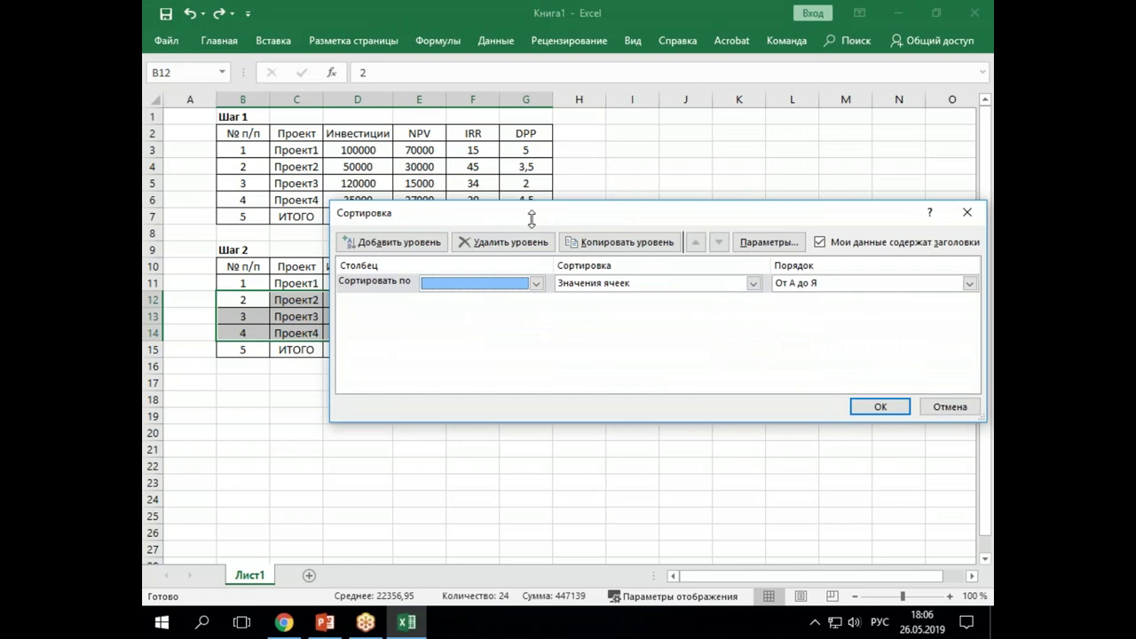
drag(532, 213, 445, 381)
click(867, 376)
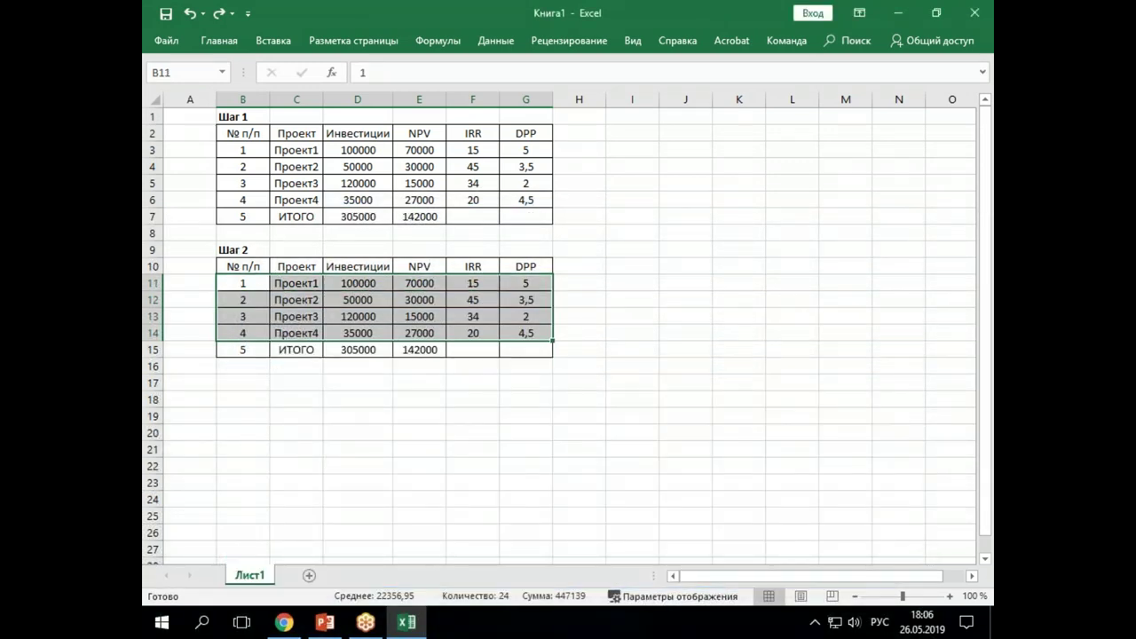
- Sort the "Шаг 2" range B10:G14, with headers and without the ИТОГО row, by NPV in descending order
click(322, 261)
drag(236, 264, 520, 332)
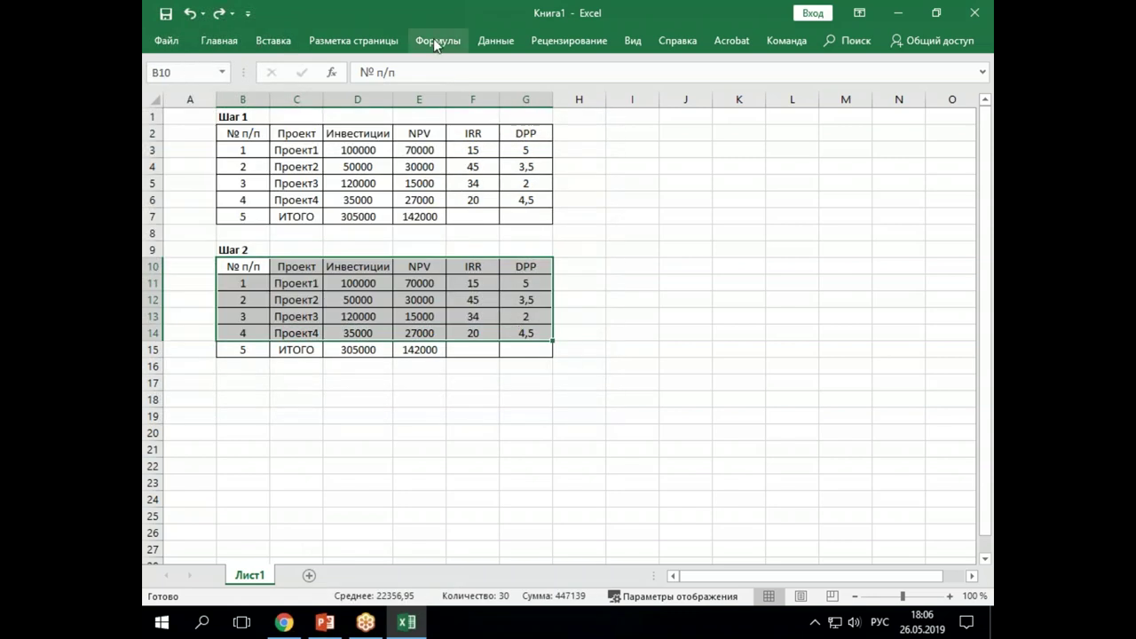
click(495, 41)
click(521, 89)
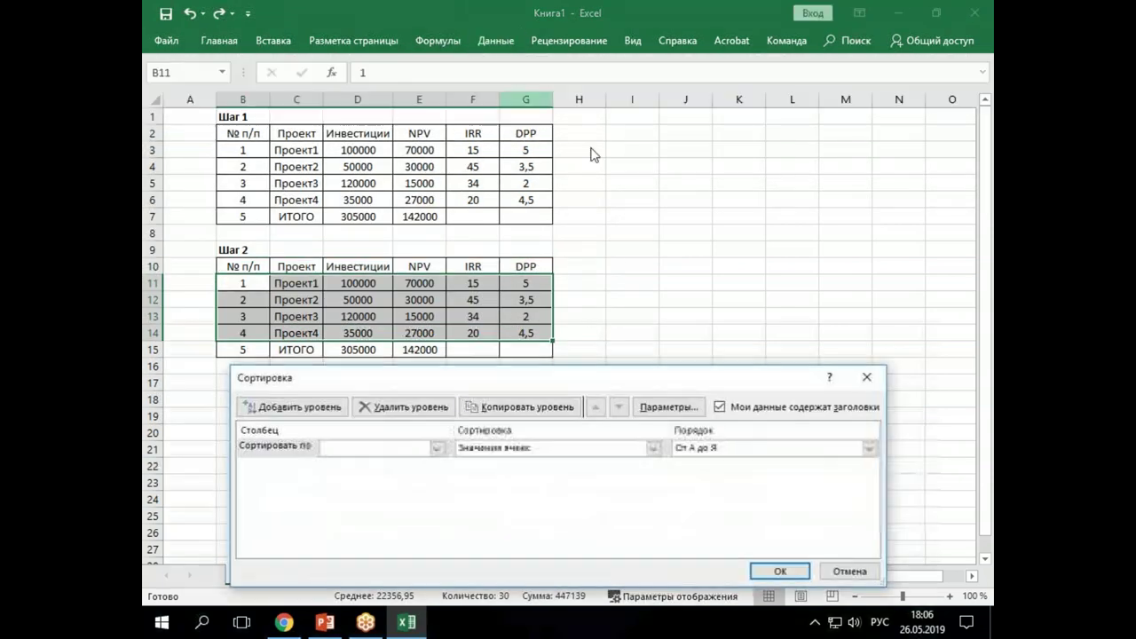
click(436, 448)
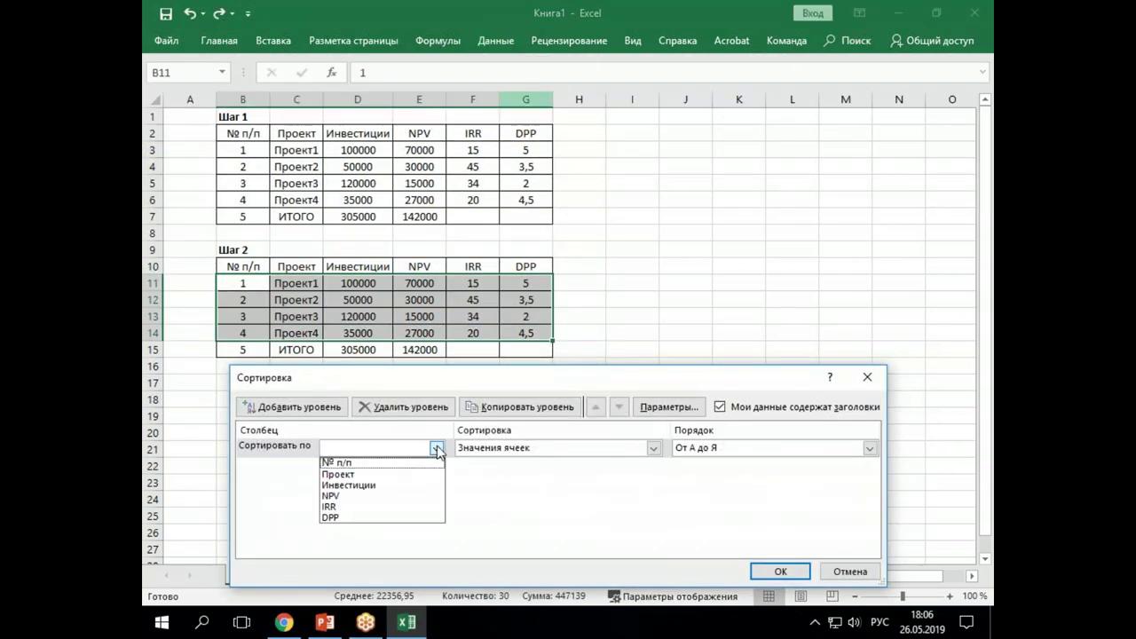
click(351, 498)
click(868, 448)
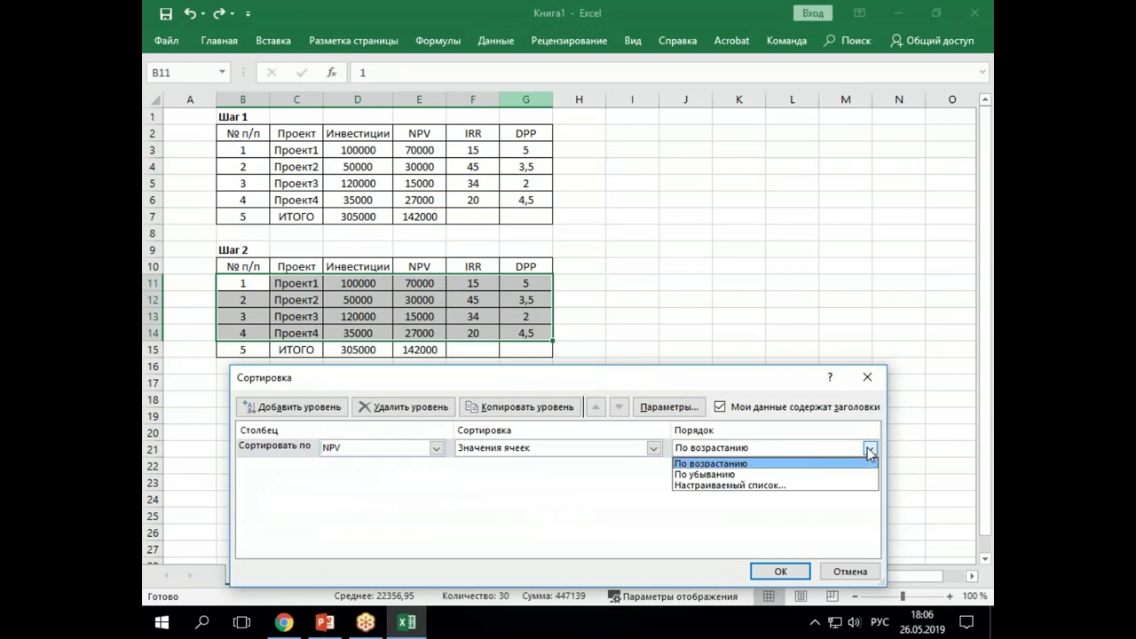
click(737, 474)
click(781, 571)
click(632, 282)
- Insert blank cells before the IRR column of the "Шаг 2" table, shifting cells right, and title the new column "Ранг"
drag(484, 264, 469, 349)
right_click(468, 350)
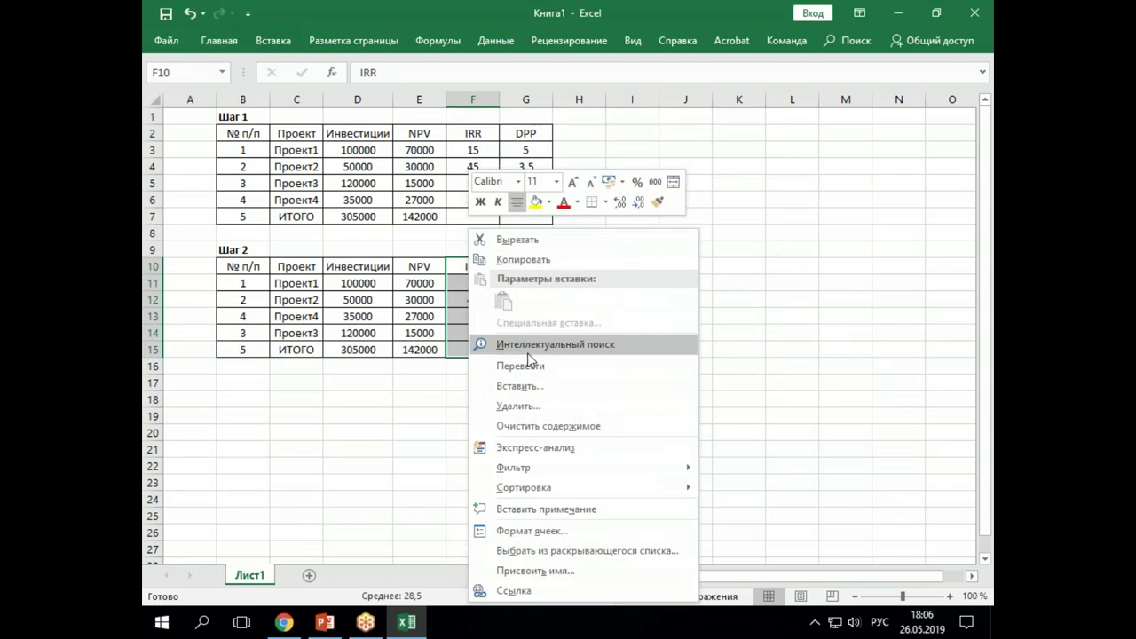
click(519, 386)
click(518, 426)
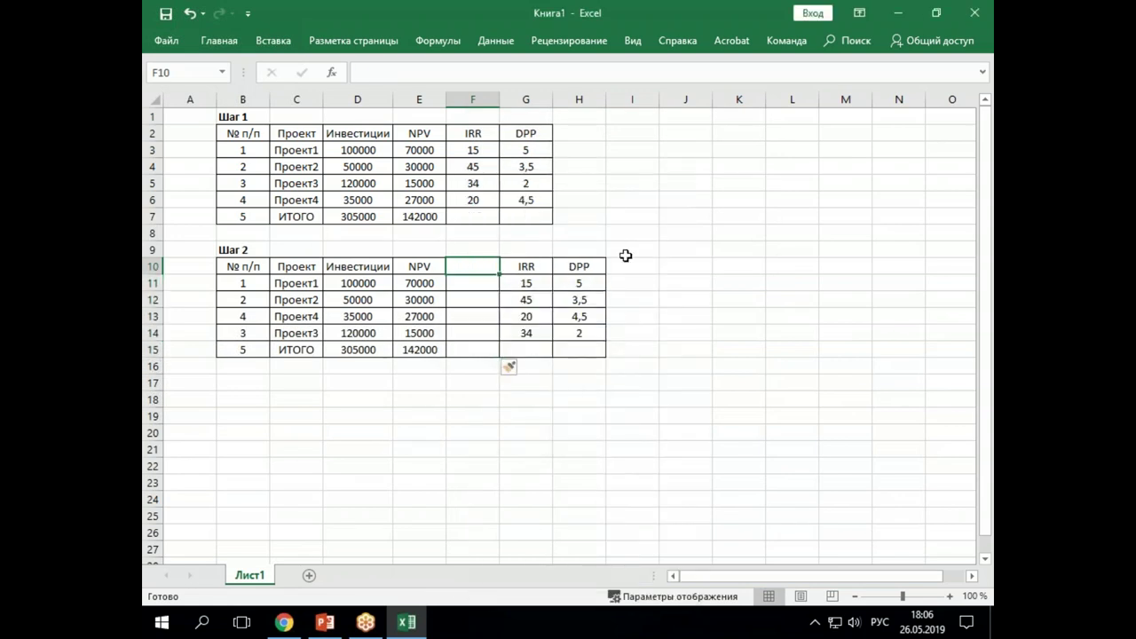
text(Ранг)
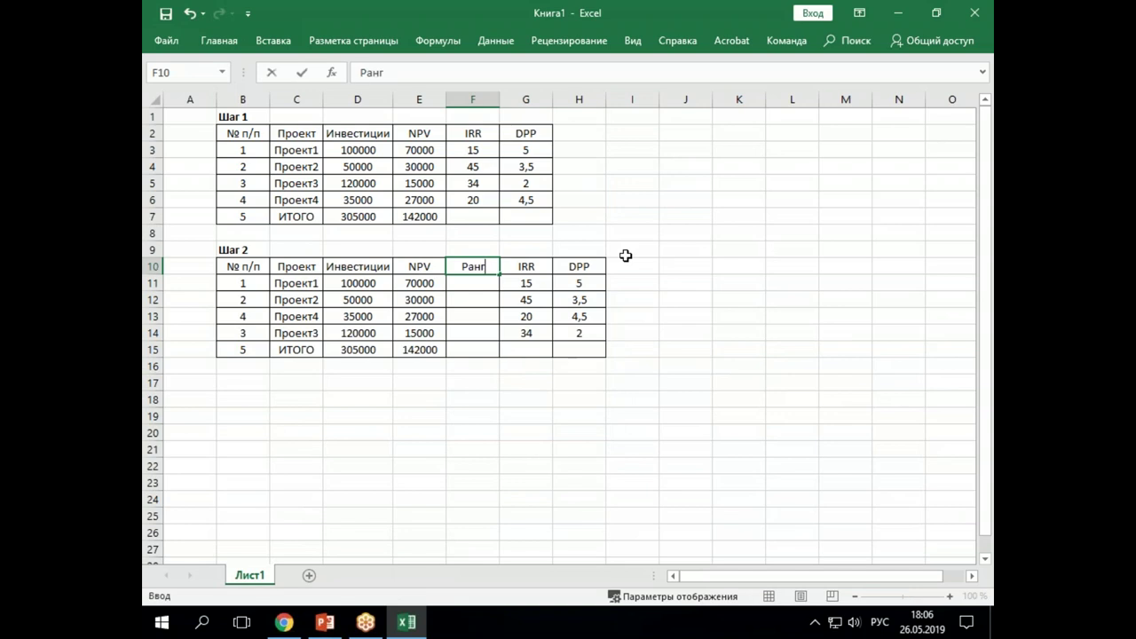
key(Return)
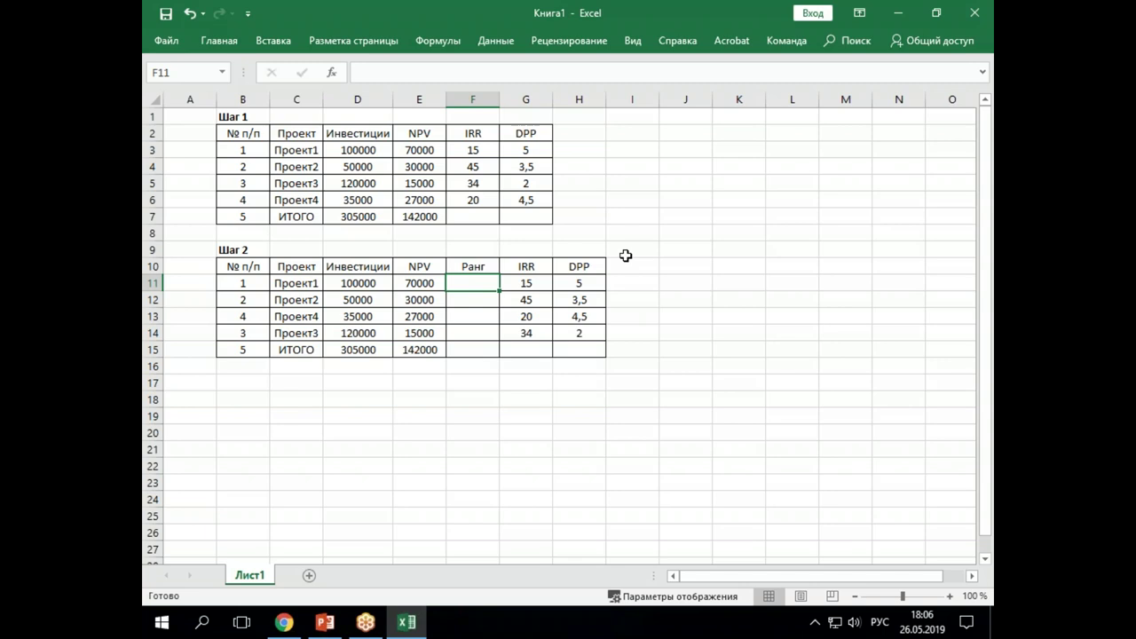
- Enter the ranks 4, 3, 2 and 1 in cells F11 to F14 of the "Ранг" column
text(4)
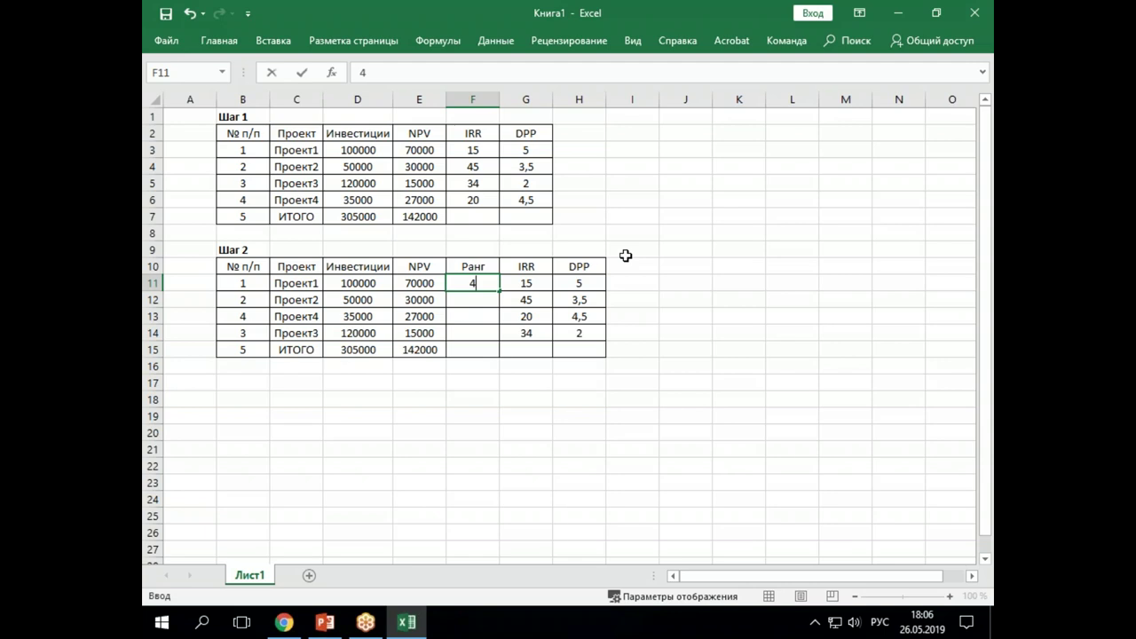
key(Return)
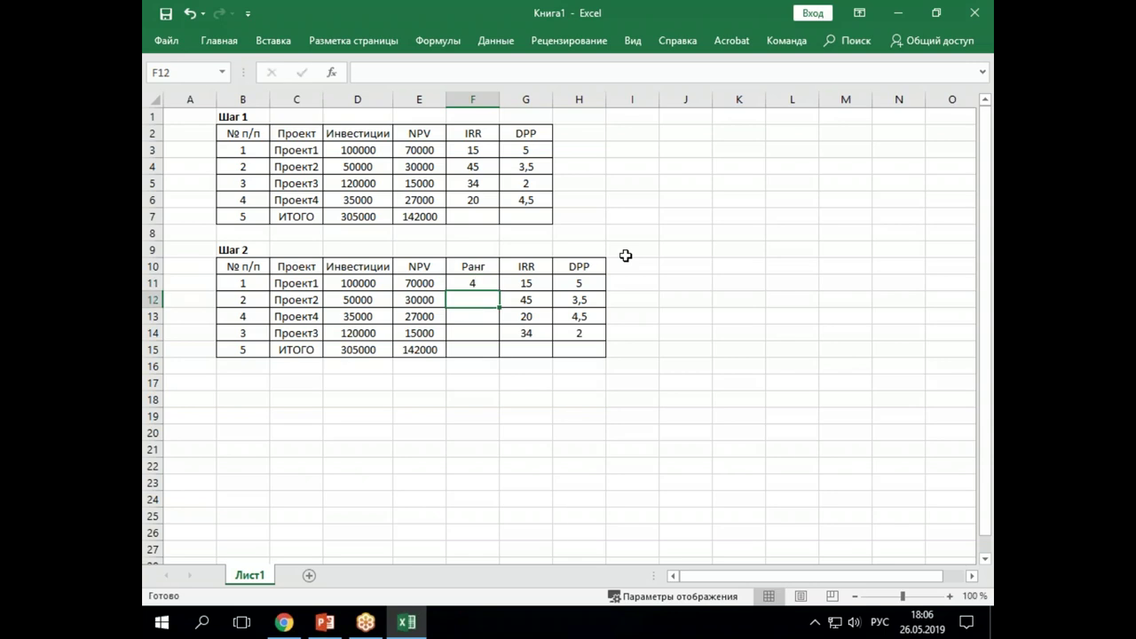
text(3)
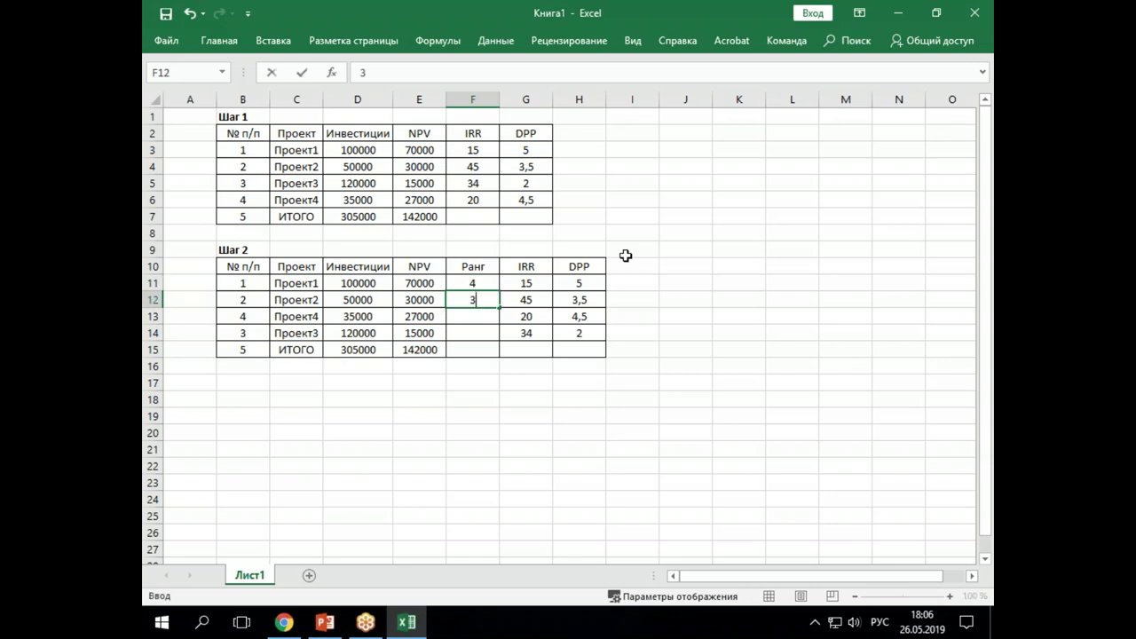
key(Return)
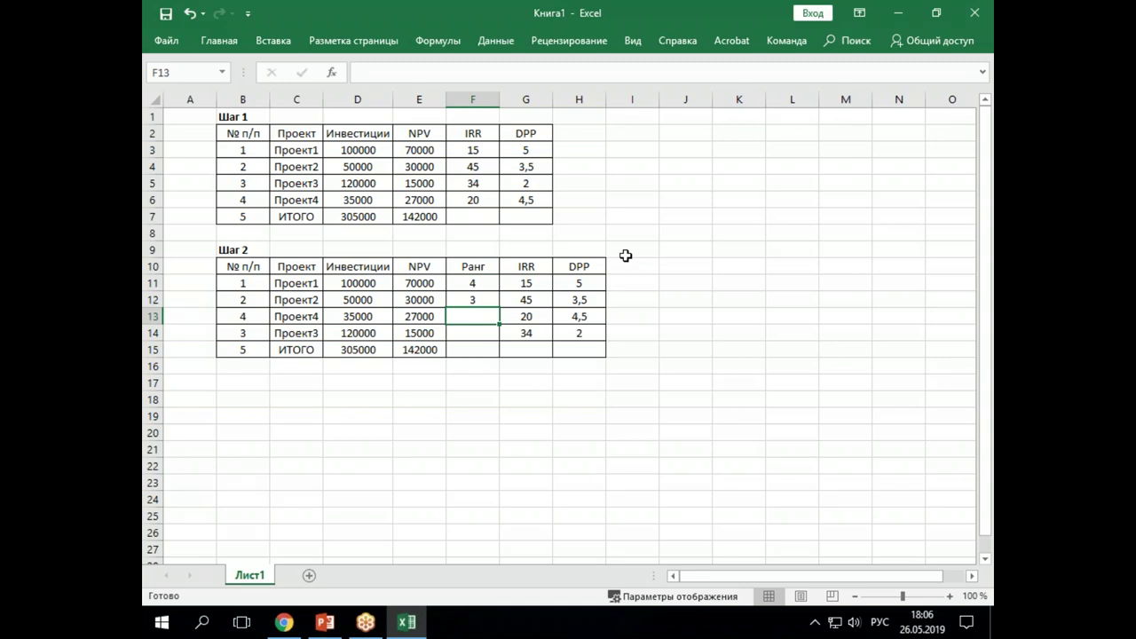
text(3)
key(Return)
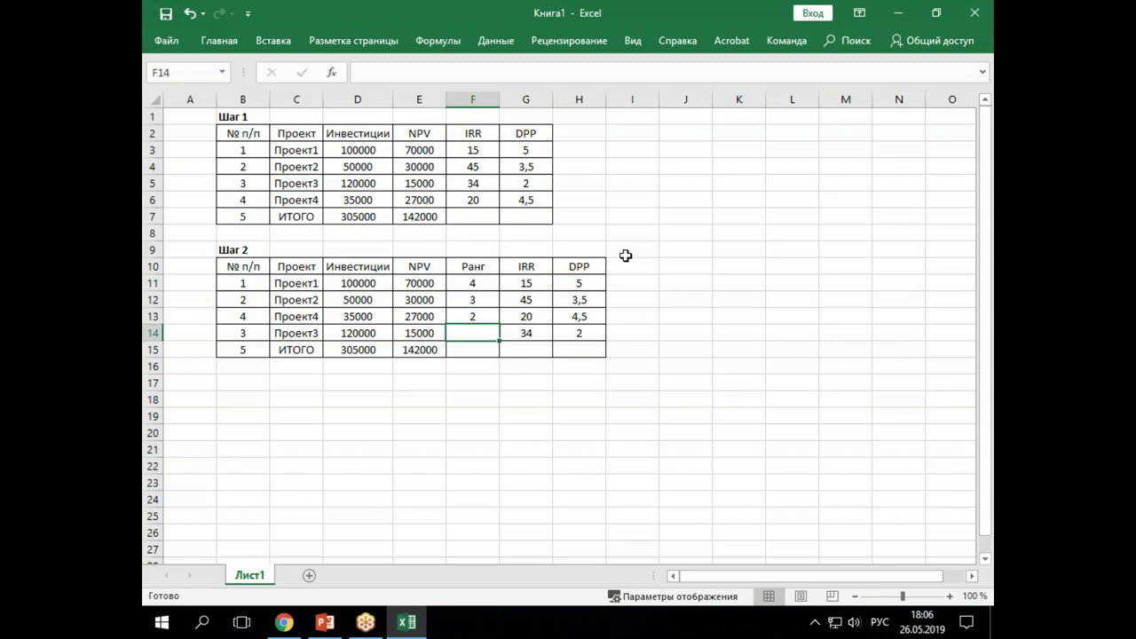
text(1)
key(Return)
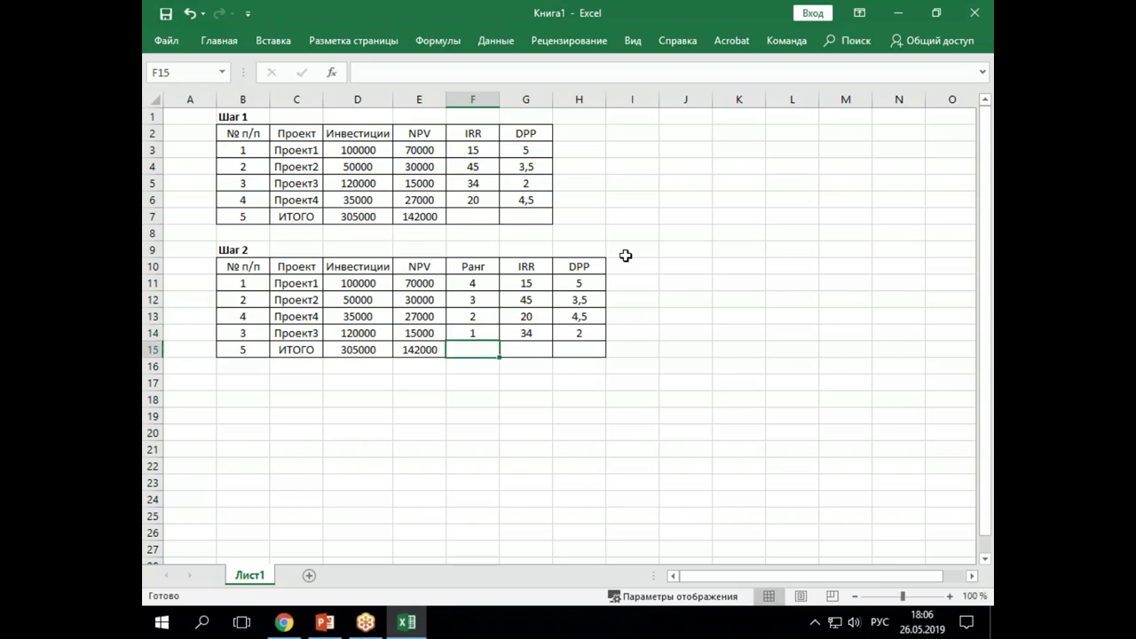
- Fill the "Ранг" column cells F10:F15 with yellow
drag(493, 265, 488, 350)
click(229, 45)
click(345, 99)
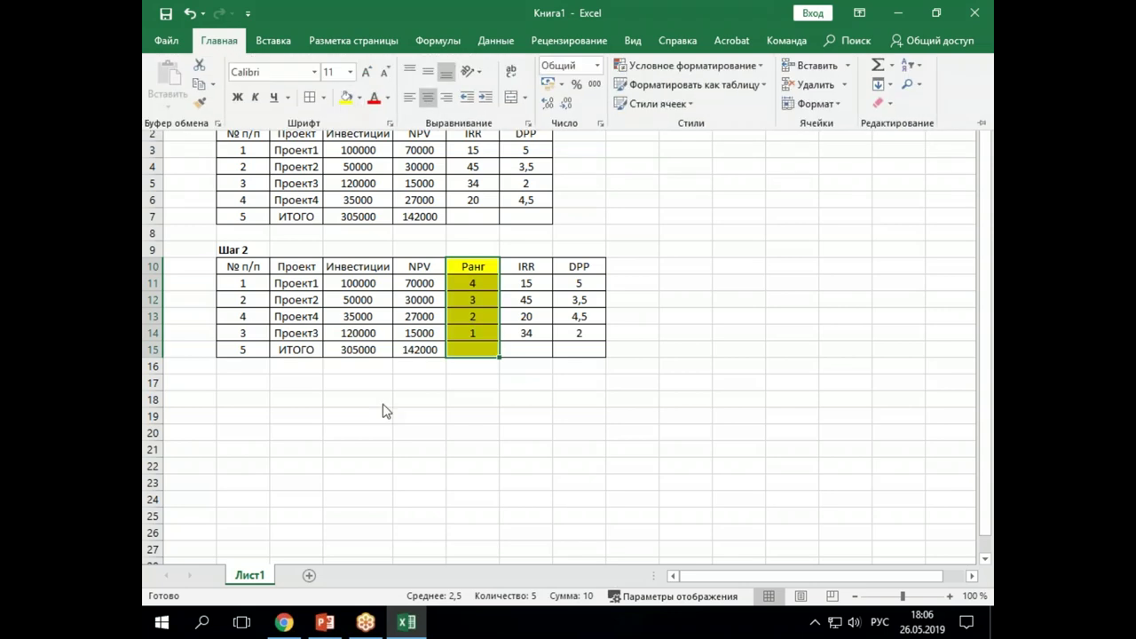
- Copy the titled "Шаг 2" table B9:H15 and paste the copy below it starting at B17
click(249, 380)
drag(233, 249, 560, 349)
right_click(523, 334)
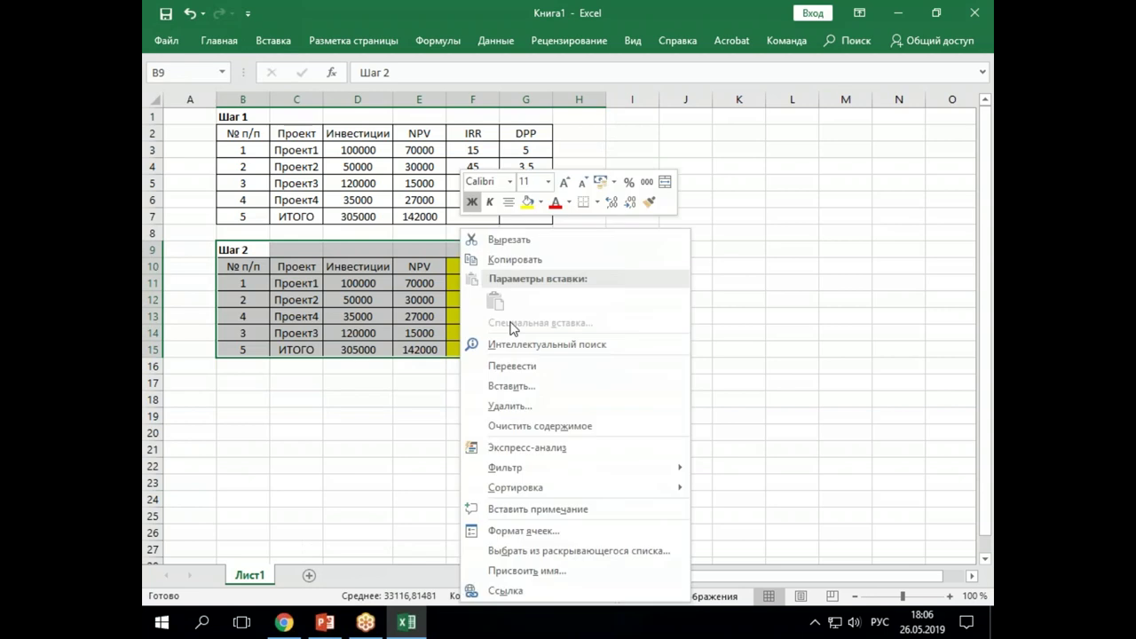
click(515, 263)
click(245, 380)
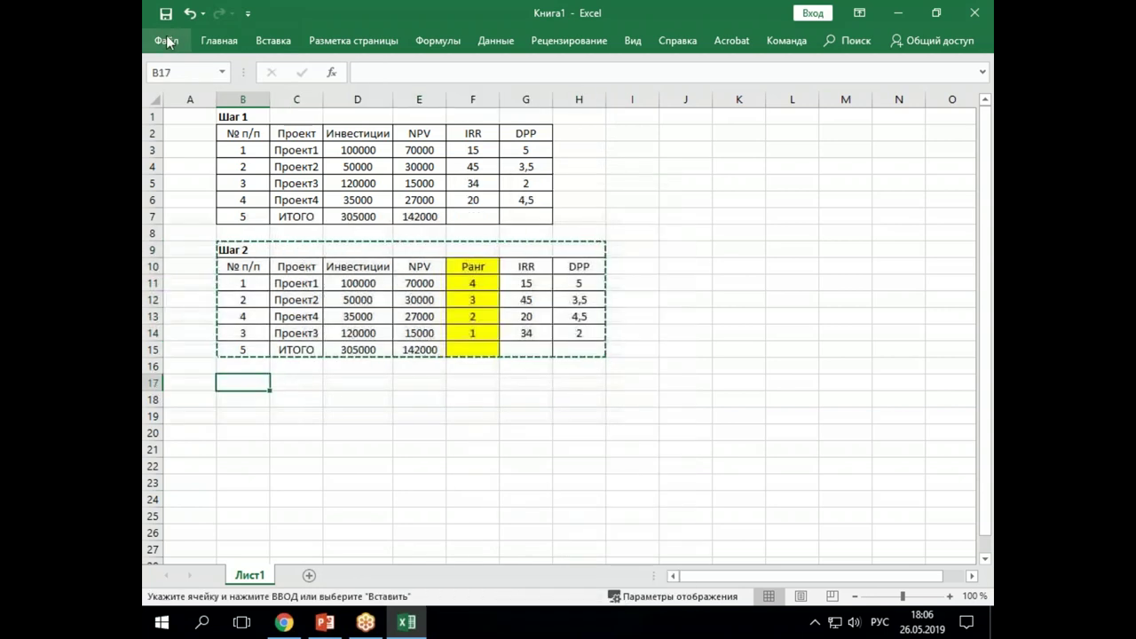
click(209, 40)
click(165, 69)
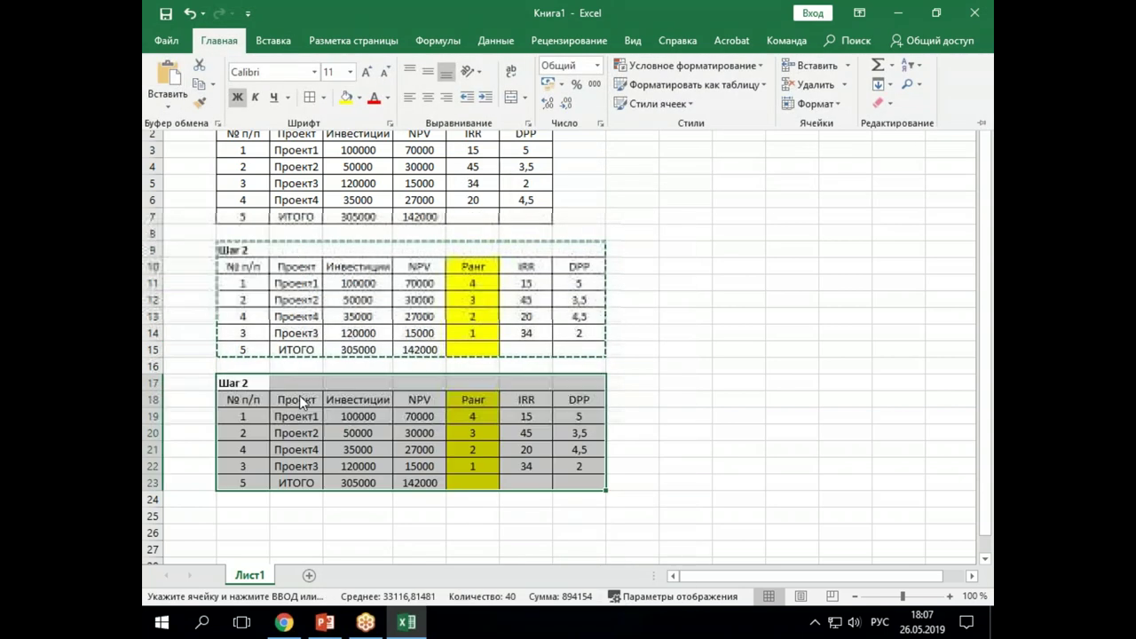
- Change the title of the copied table in B17 to "Шаг 3"
double_click(244, 383)
key(BackSpace)
text(3)
key(Return)
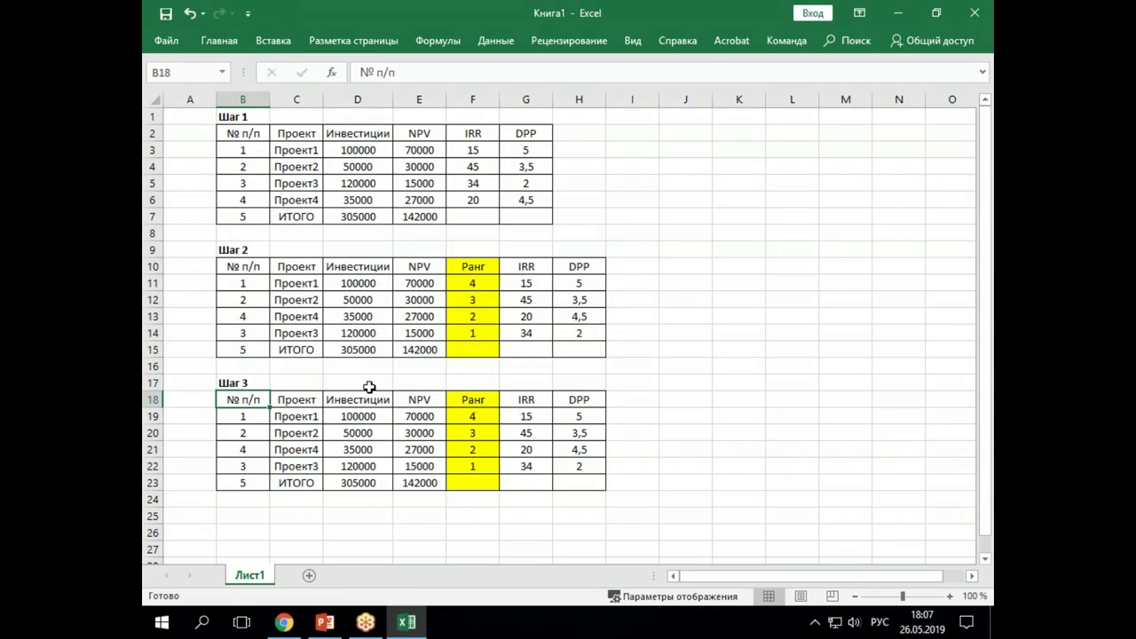
- Sort the "Шаг 3" range B18:H22, without the ИТОГО row, by IRR in descending order
drag(234, 400, 581, 466)
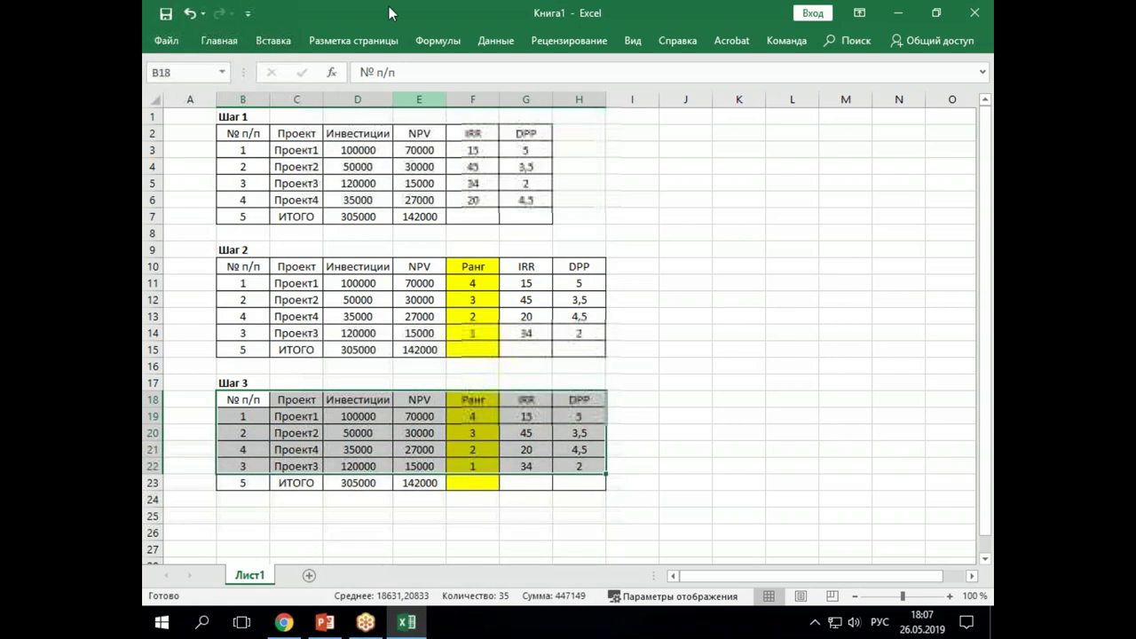
click(480, 42)
click(518, 91)
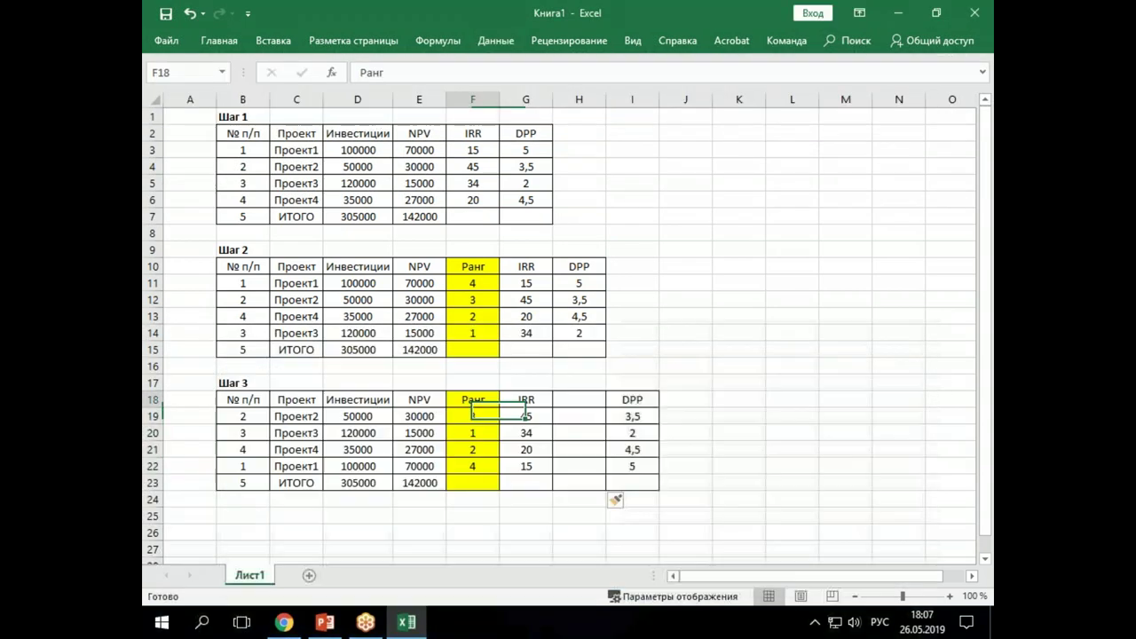
- Copy the "Ранг" header from F18 into H18, between the IRR and DPP columns of the "Шаг 3" table
right_click(470, 400)
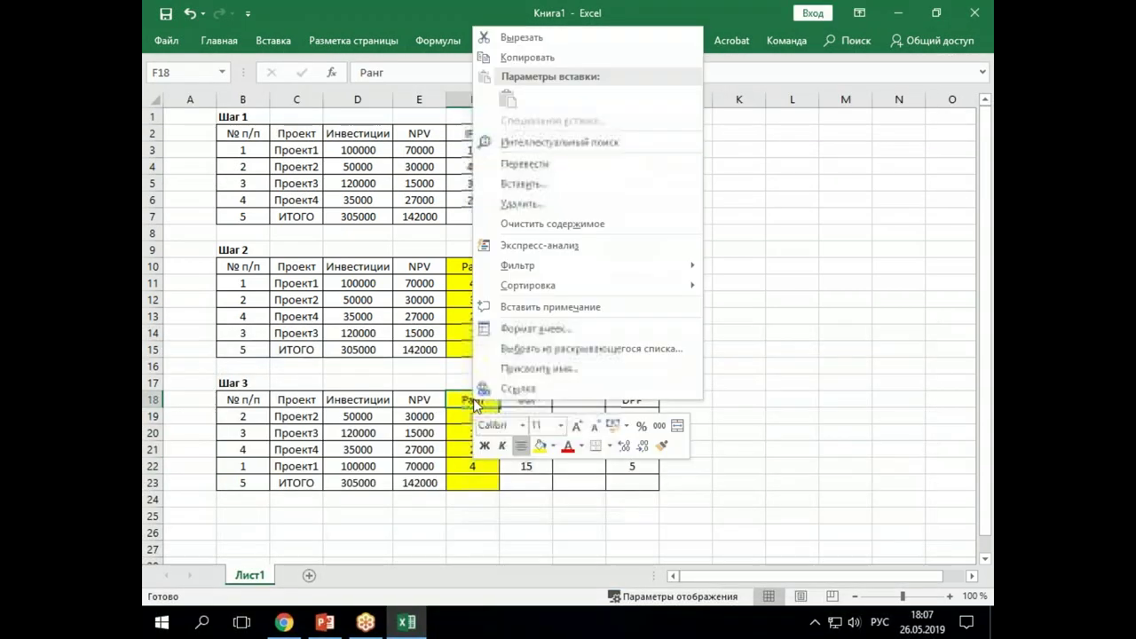
click(537, 58)
click(568, 406)
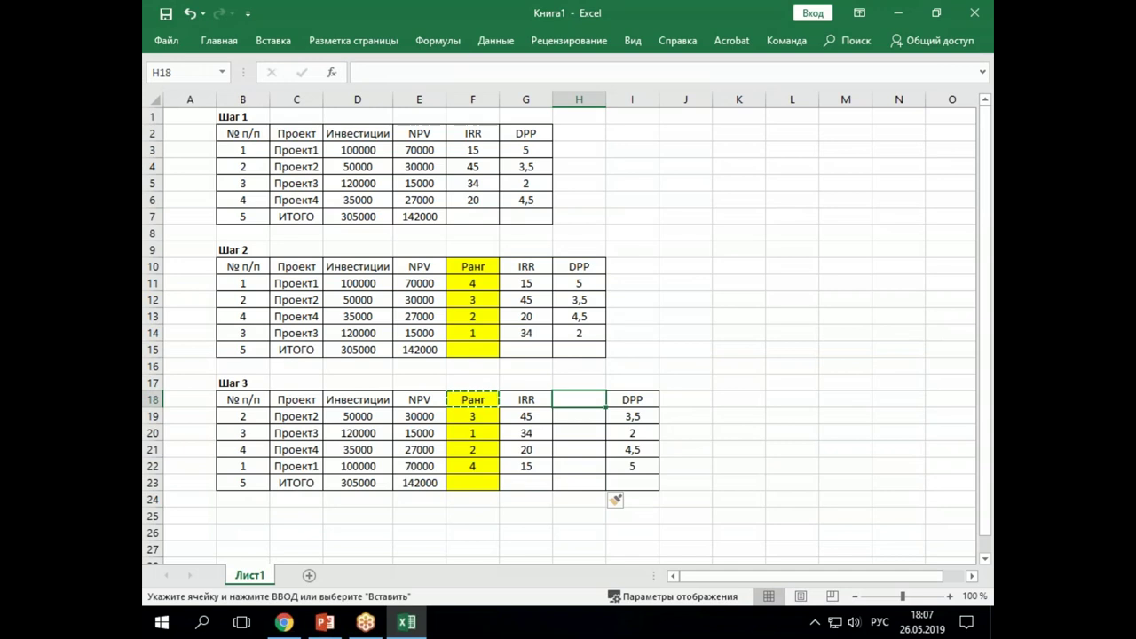
click(219, 40)
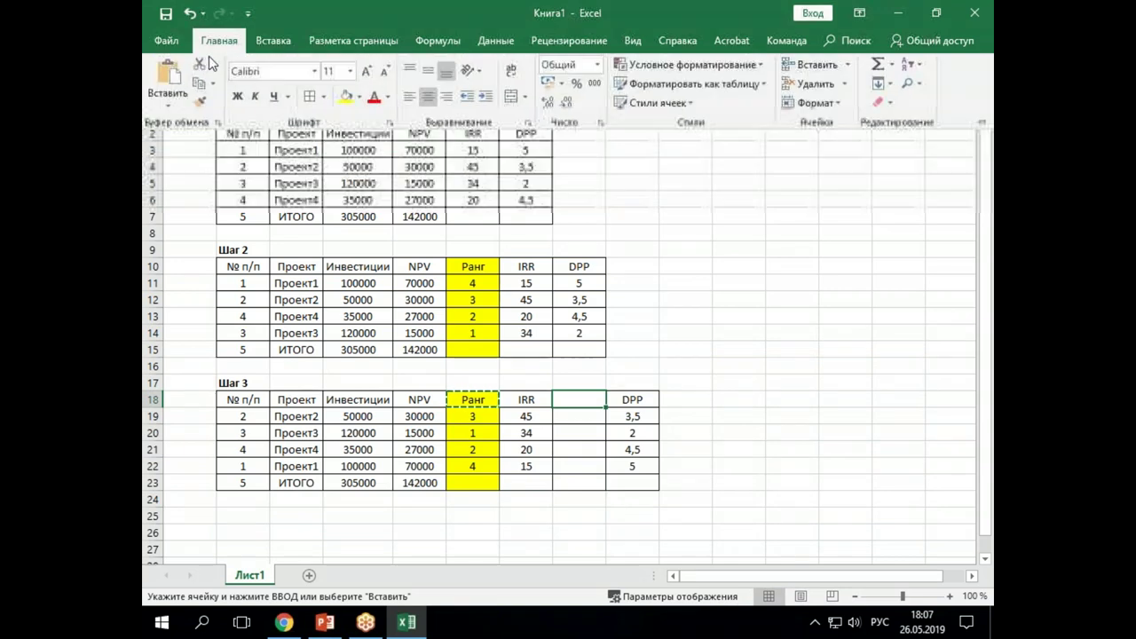
click(169, 80)
- Enter the IRR ranks 4, 3, 2 and 1 in cells H19 to H22 of the "Шаг 3" table
click(578, 418)
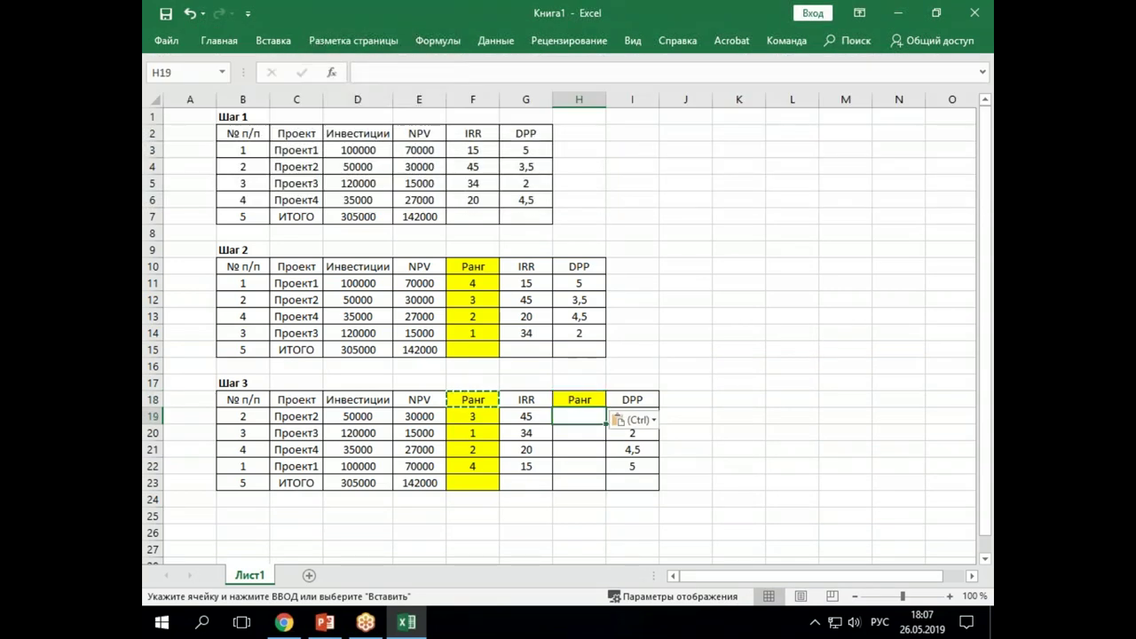
text(4)
key(Return)
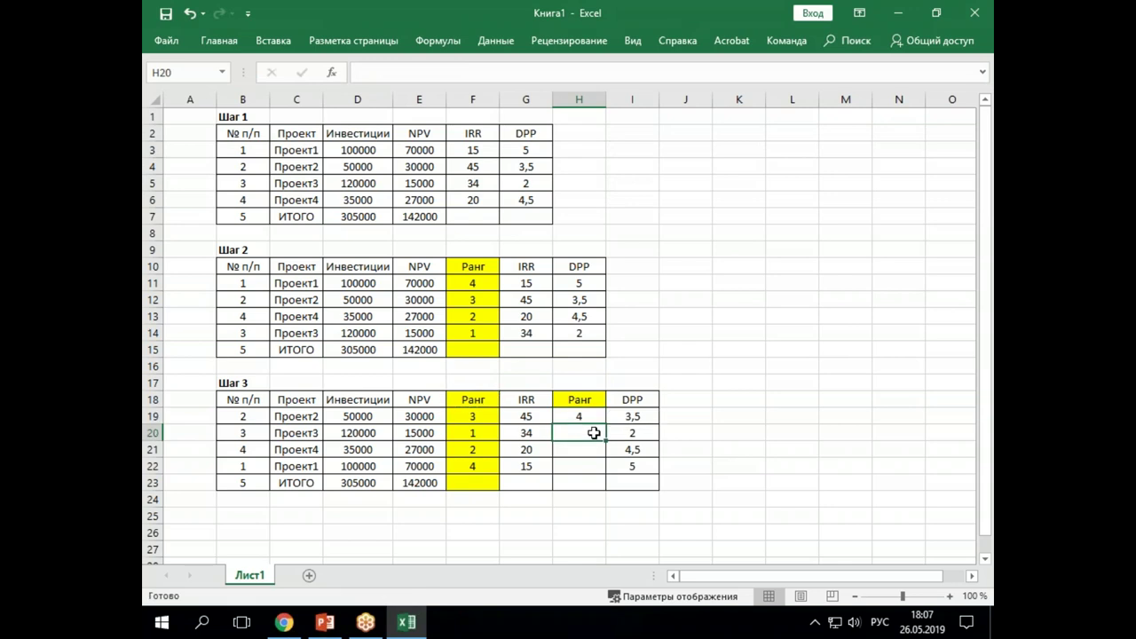
text(3)
key(Return)
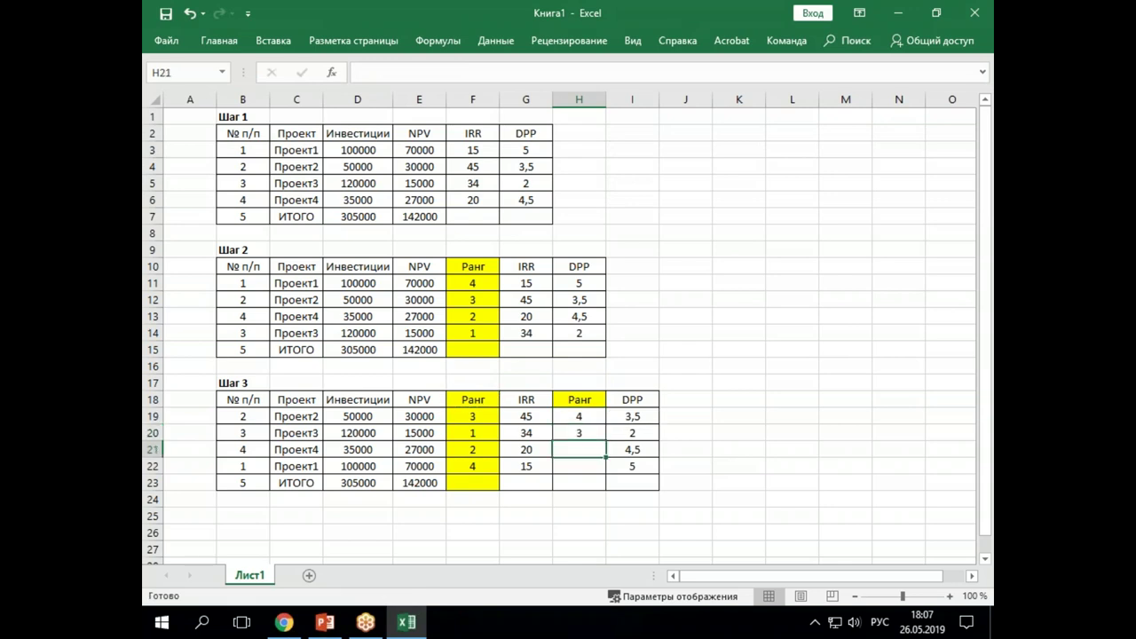
text(2)
key(Return)
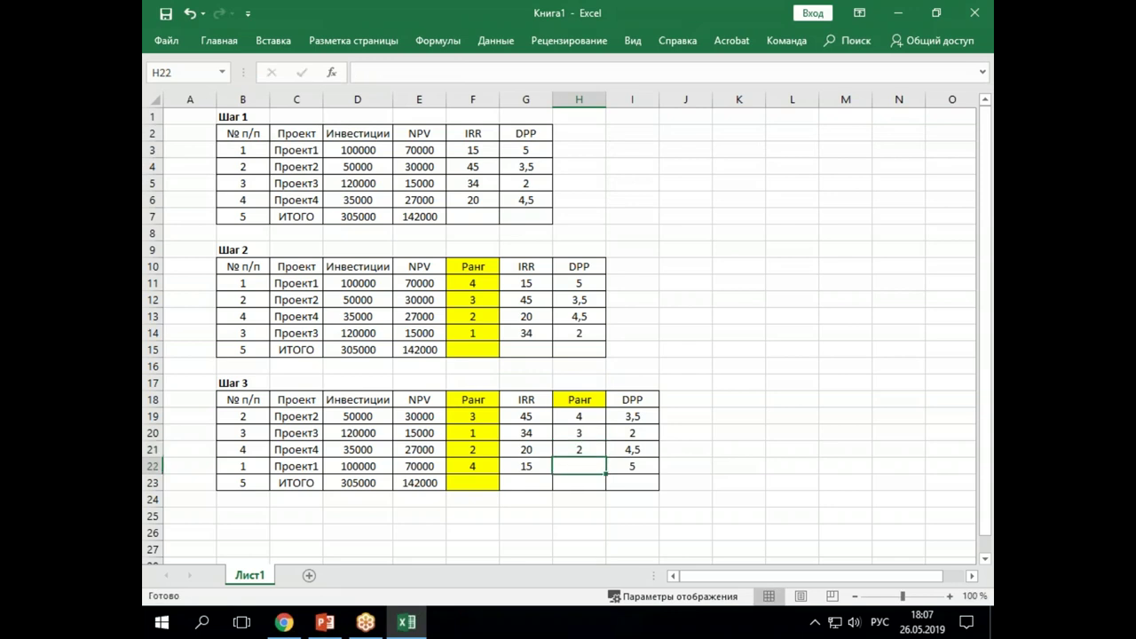
text(1)
key(Return)
- Fill the second "Ранг" column of the "Шаг 3" table, cells H18:H23, with yellow
drag(585, 399, 583, 484)
click(222, 40)
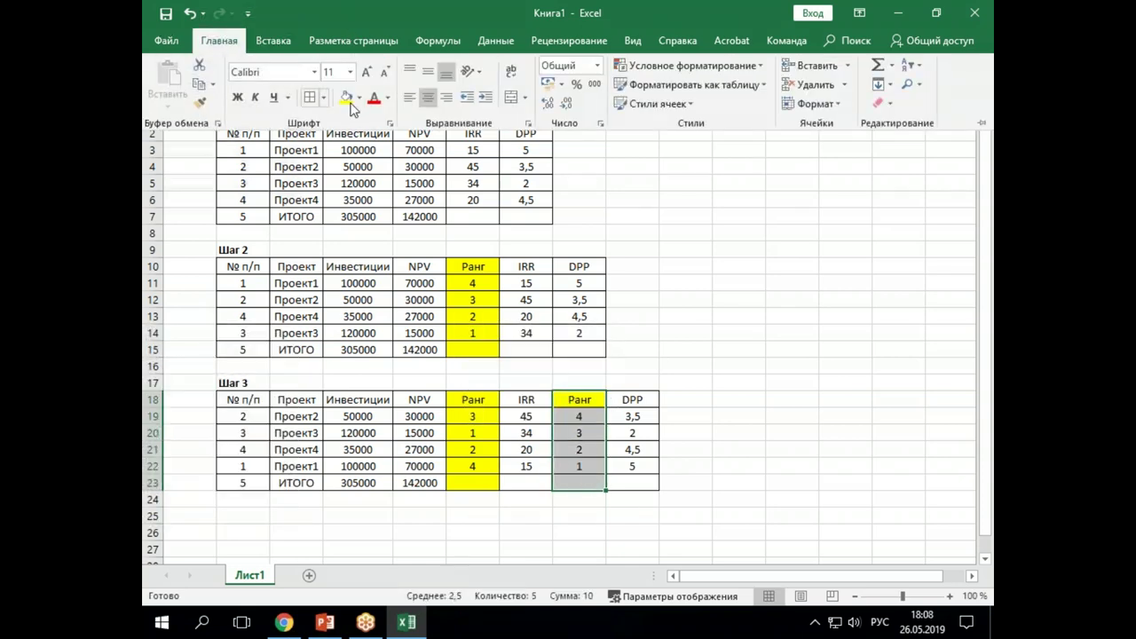
click(345, 96)
- Paste the copied "Ранг" column after DPP in the "Шаг 4" table at J26 and clear the ranks in J27:J30
scroll(343, 321, down, 2)
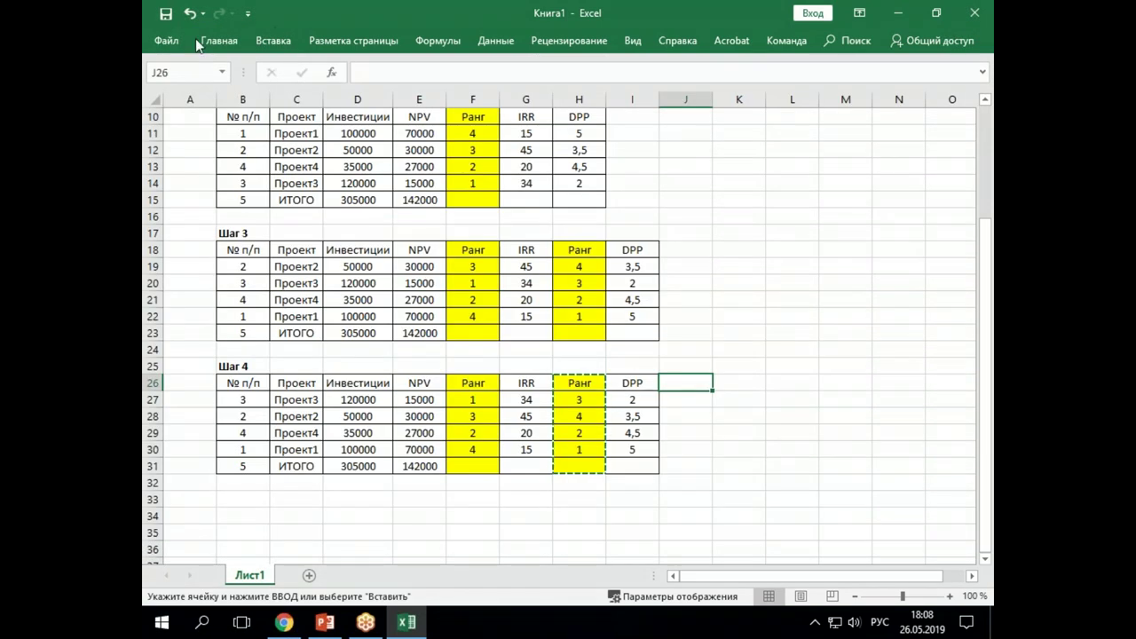
click(223, 41)
key(ctrl+v)
click(701, 401)
drag(688, 399, 683, 449)
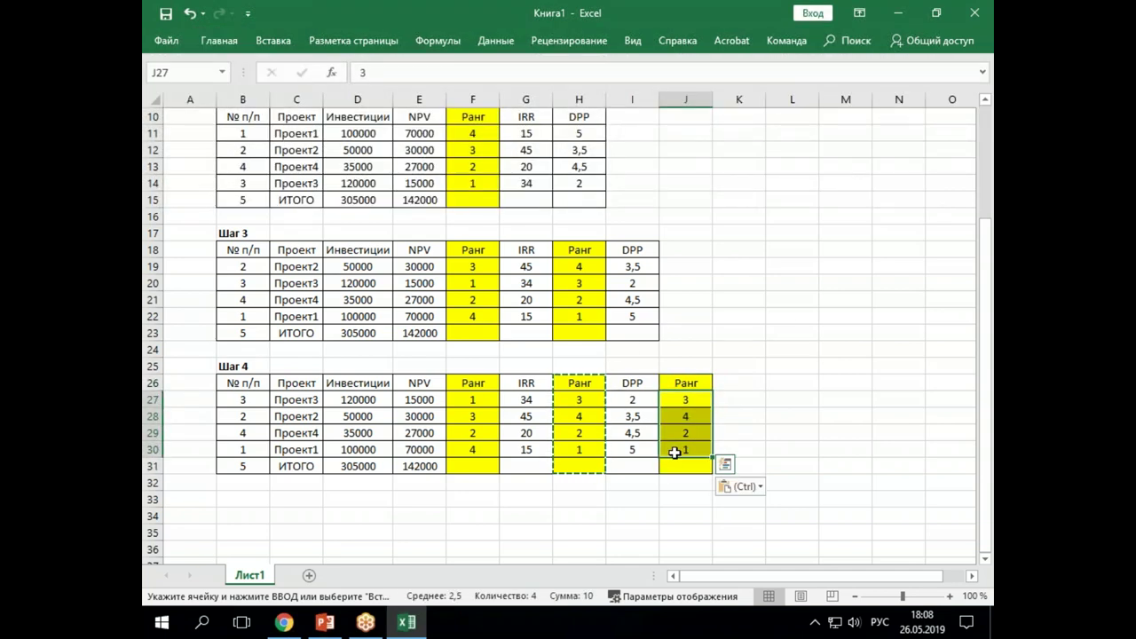
key(Delete)
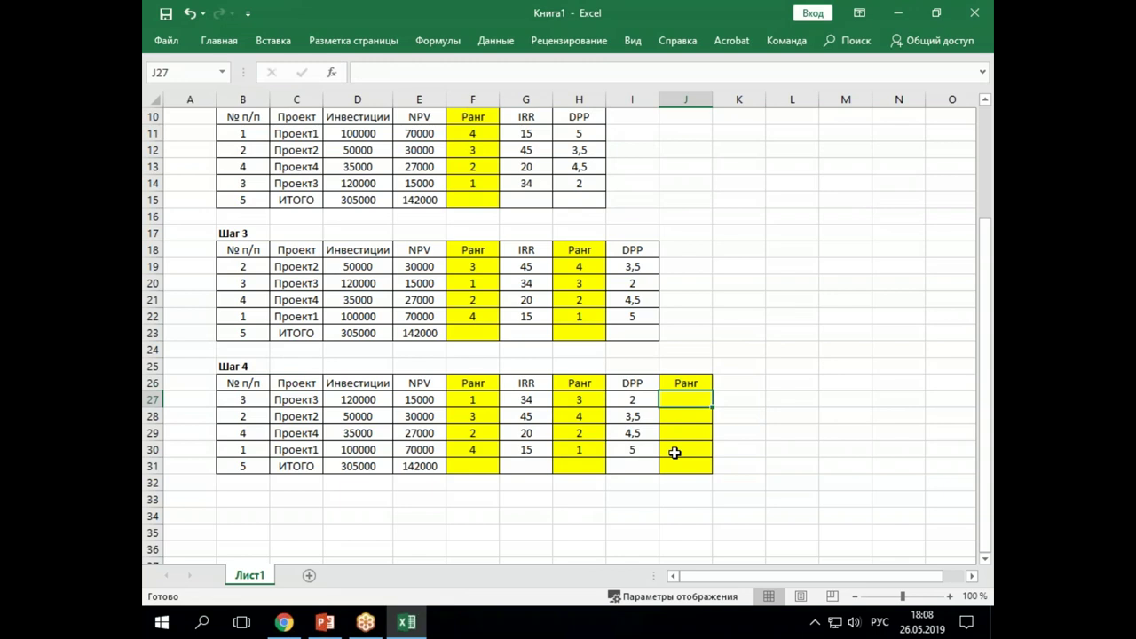
- Enter the DPP ranks 4, 3, 2 and 1 in cells J27 to J30 of the "Шаг 4" table
text(4)
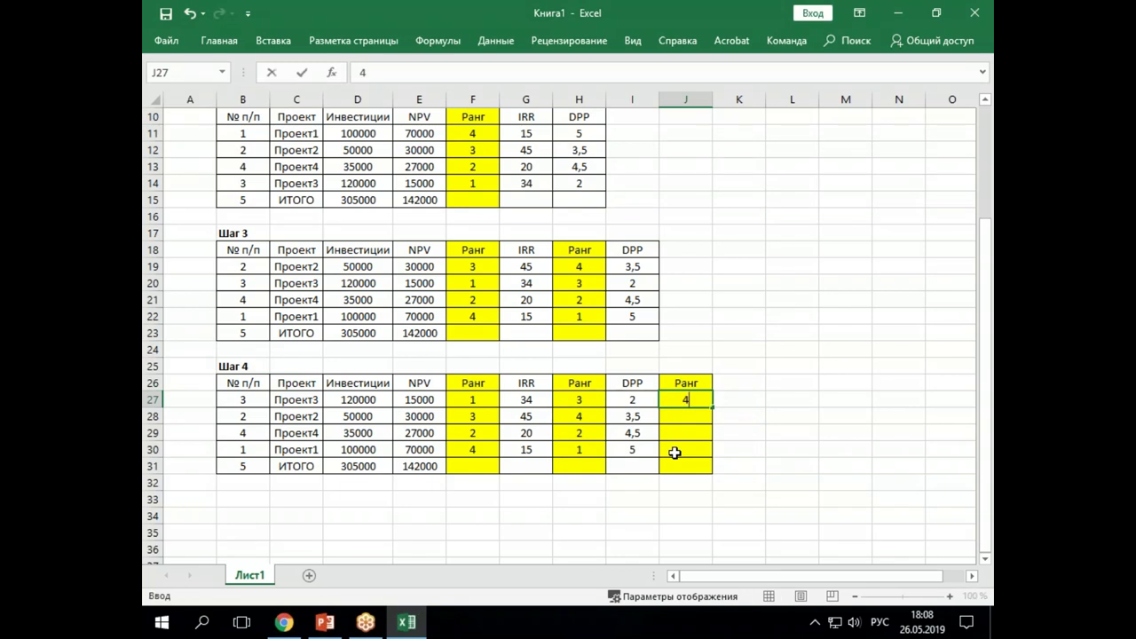
key(Return)
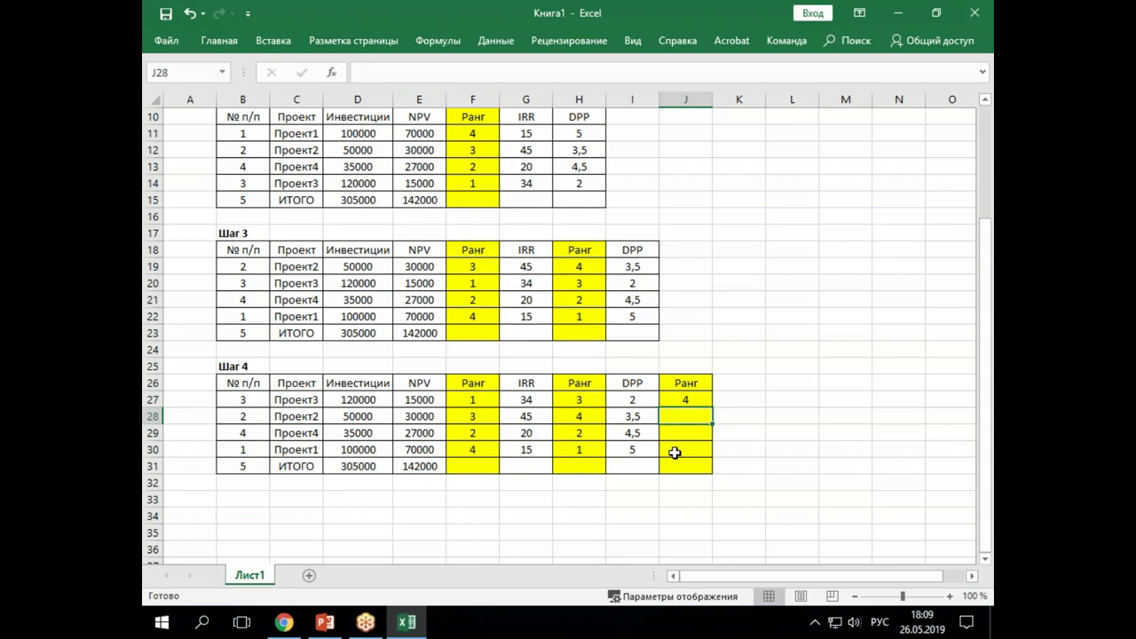
text(3)
key(Return)
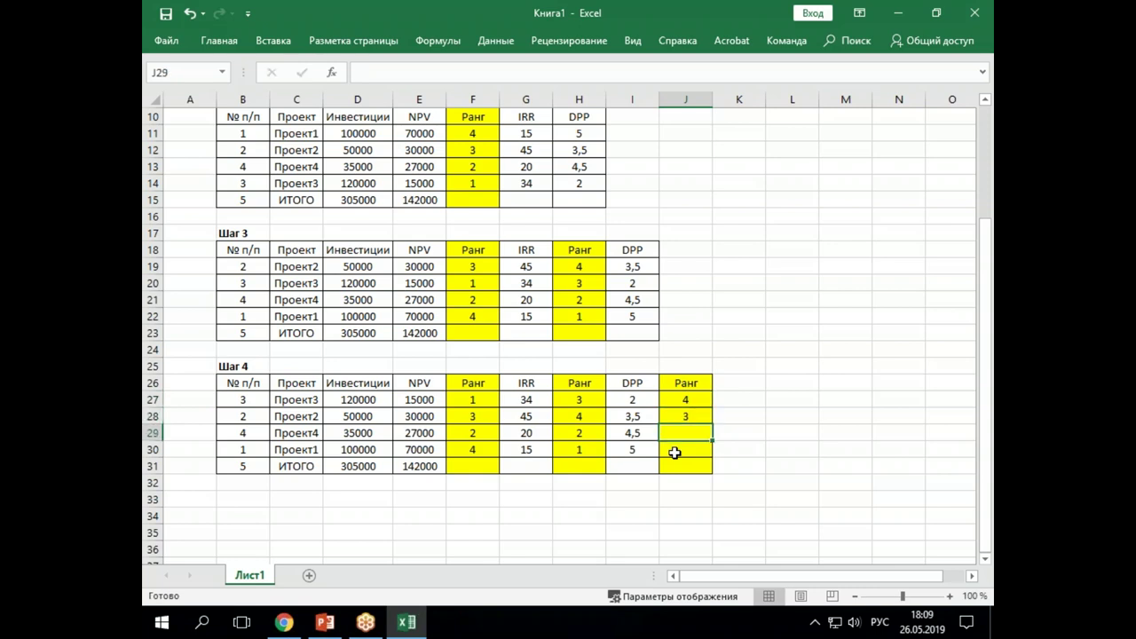
text(2)
key(Return)
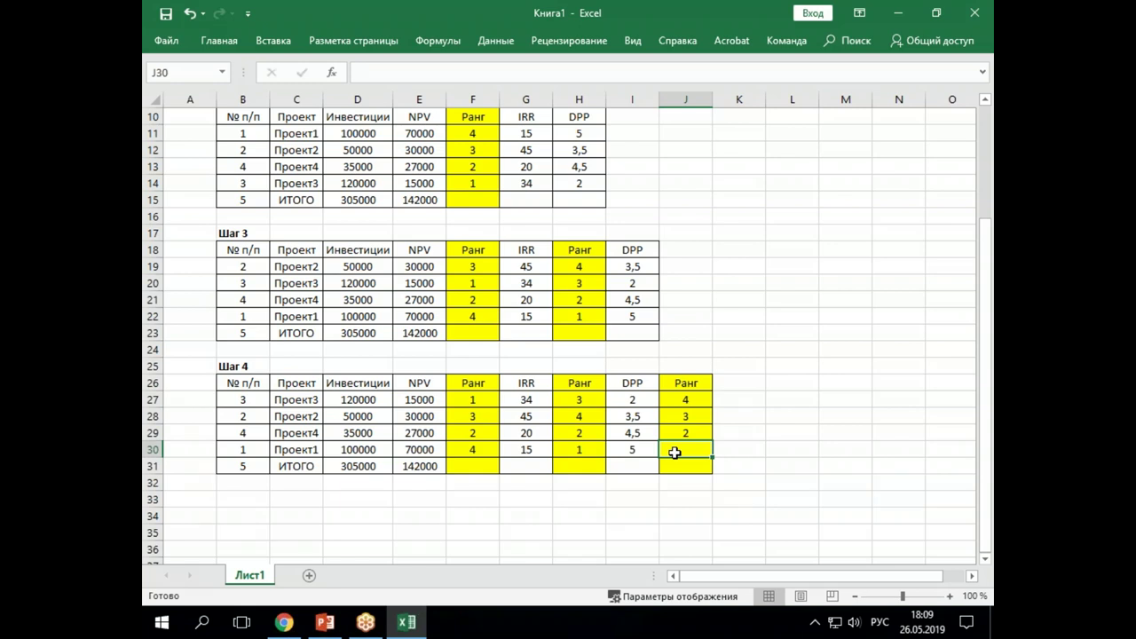
text(1)
key(Return)
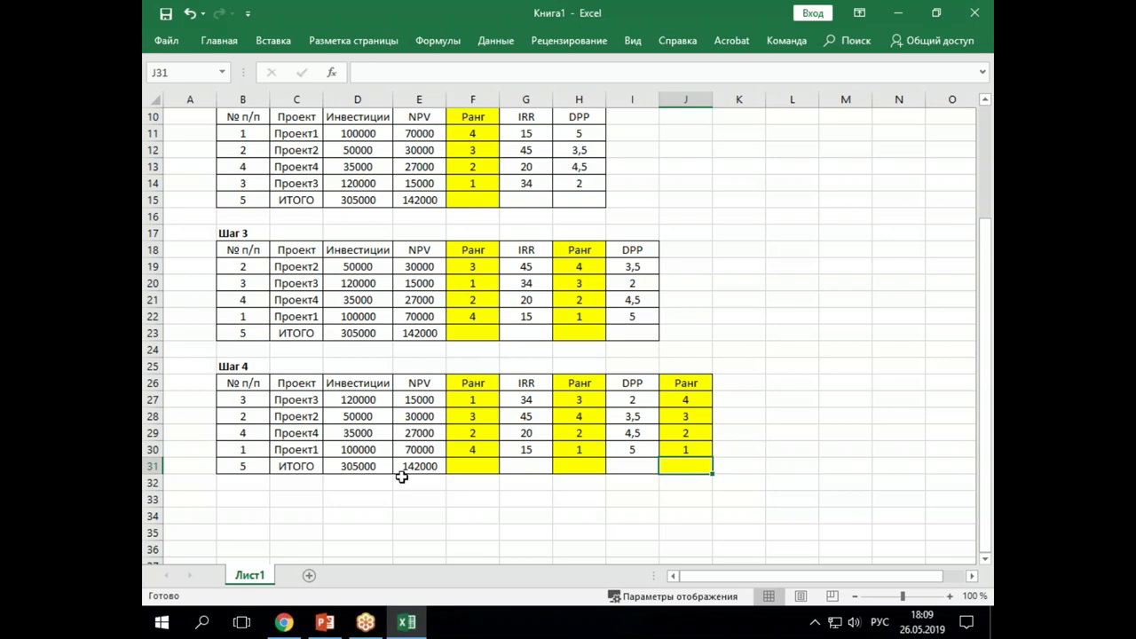
- Switch to the PowerPoint slide show and advance to slide 6 to examine the project rating table with its weights
click(343, 401)
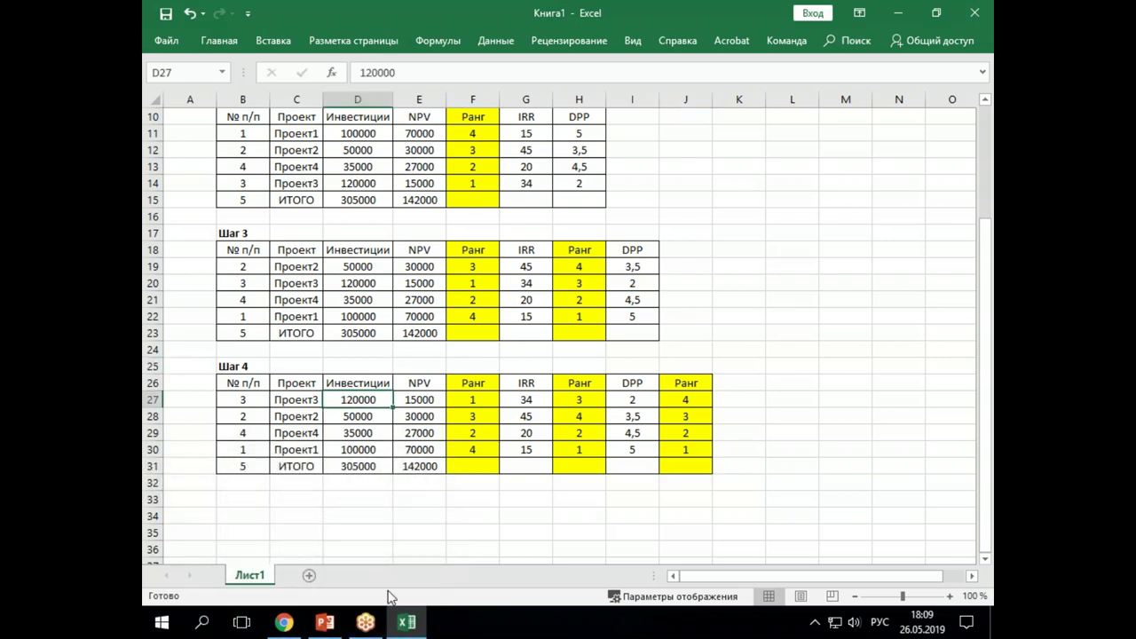
click(325, 621)
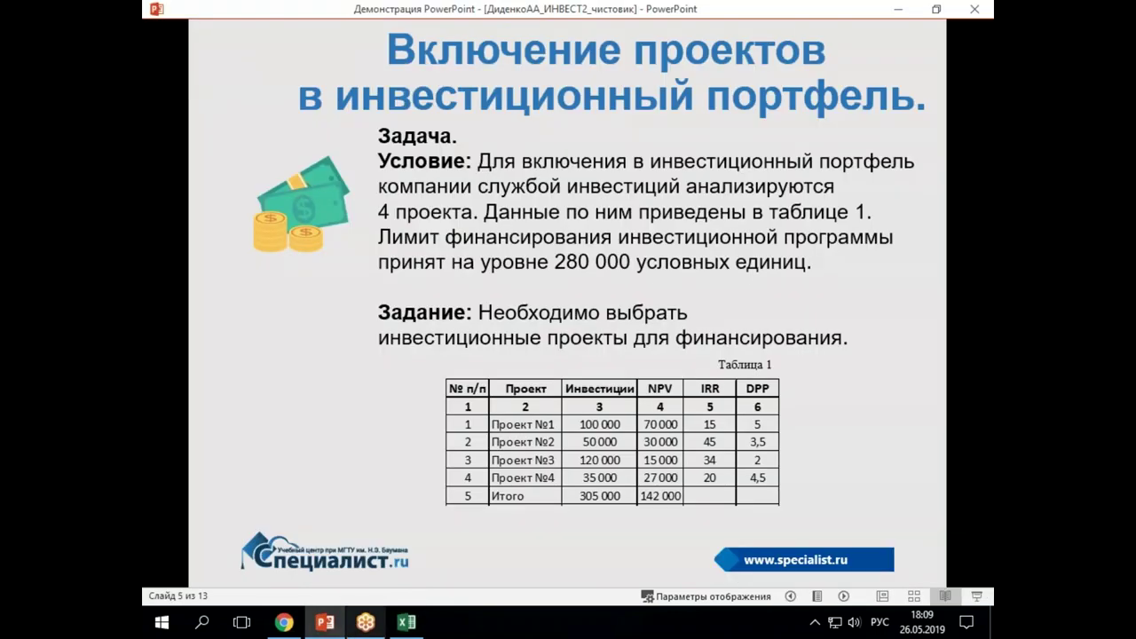
click(619, 264)
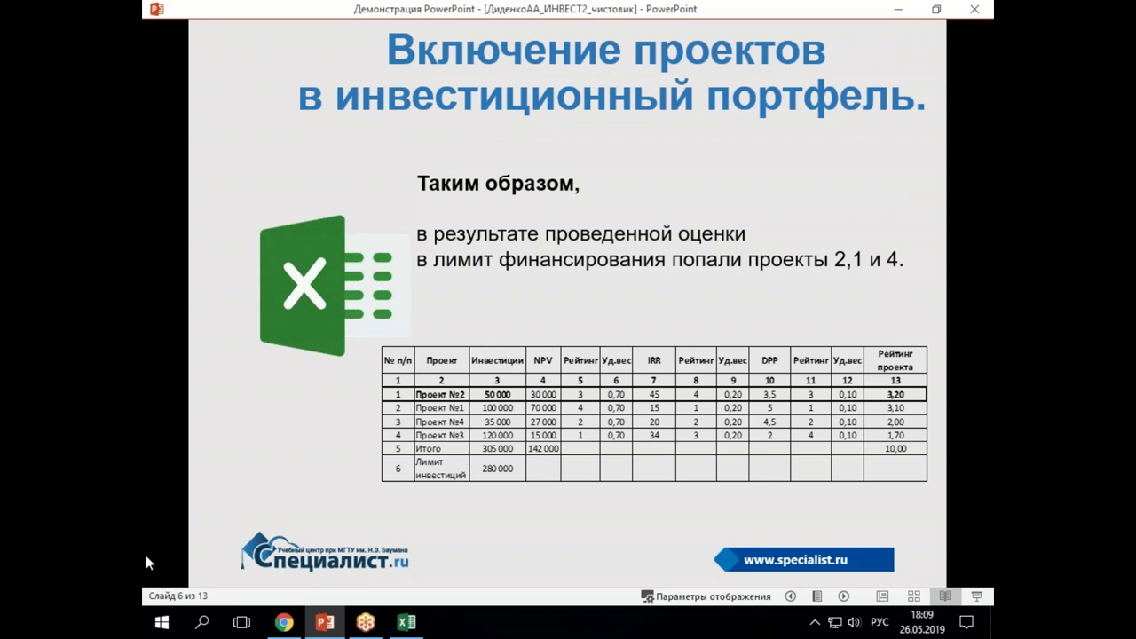
- Switch back to Excel, copy the "Шаг 4" table rows 25 to 31, and paste them starting at row 33
click(406, 621)
click(472, 401)
drag(167, 366, 163, 463)
right_click(163, 444)
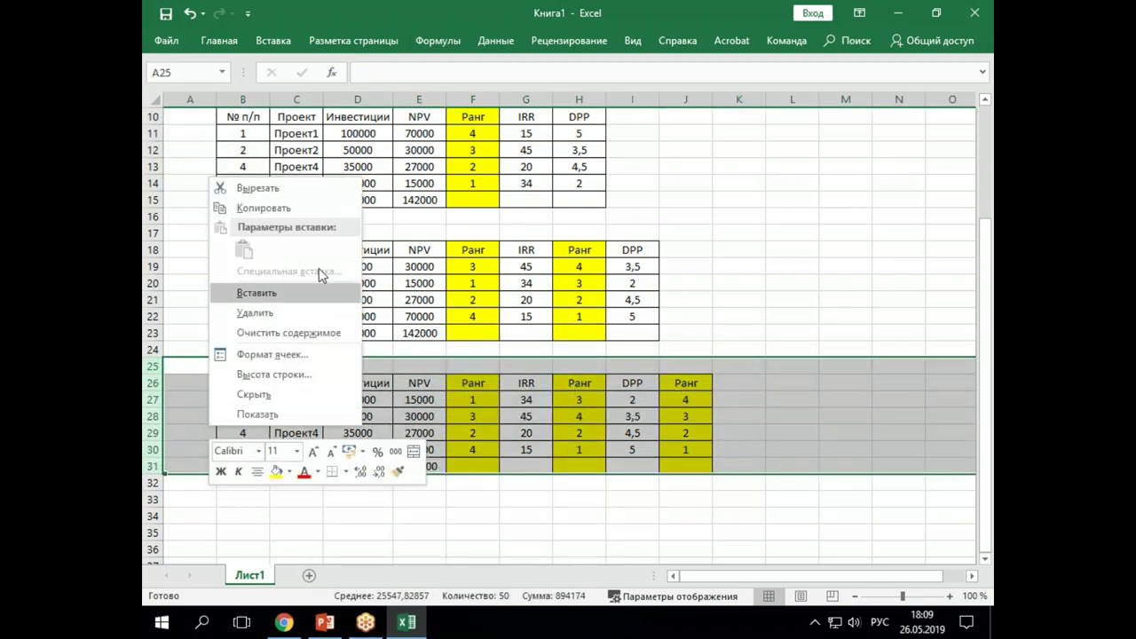
click(263, 208)
scroll(184, 520, down, 2)
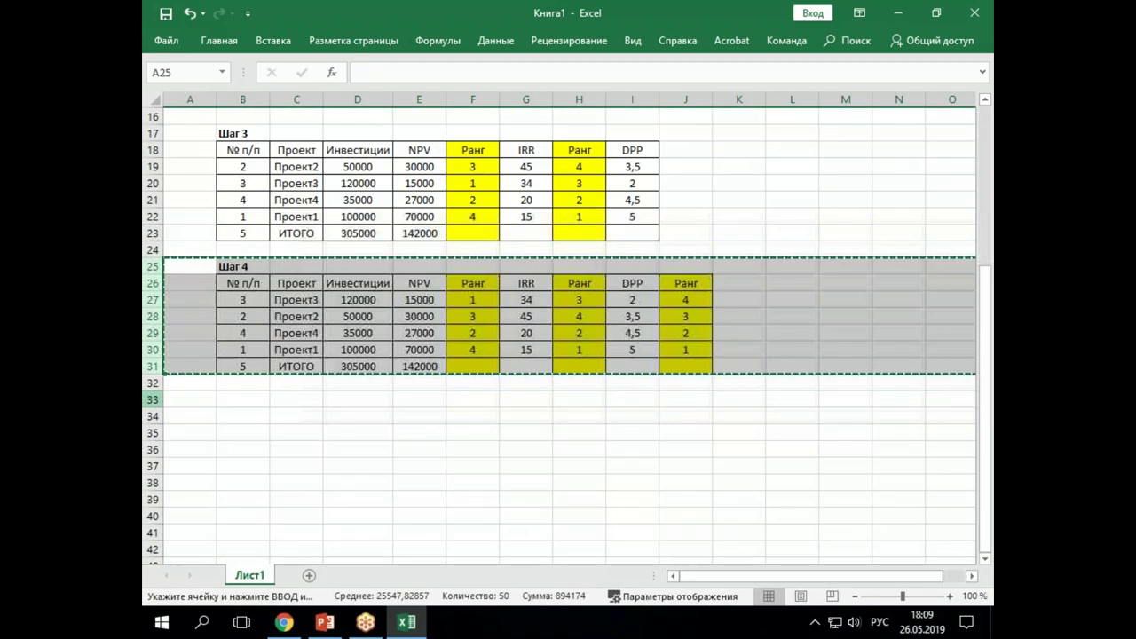
click(153, 399)
click(220, 41)
key(ctrl+v)
- Change the title of the copied table in B33 to "Шаг 5"
double_click(245, 399)
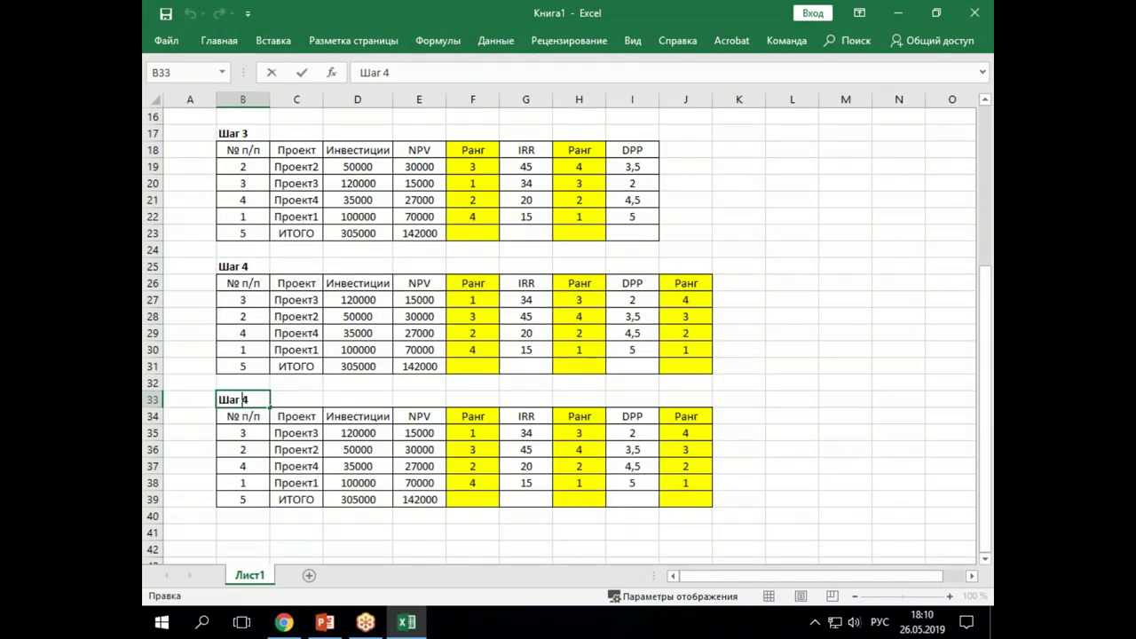
key(BackSpace)
text(5)
- Insert blank cells before the IRR and DPP columns of the "Шаг 5" table, shifting the existing cells right
drag(515, 416, 520, 498)
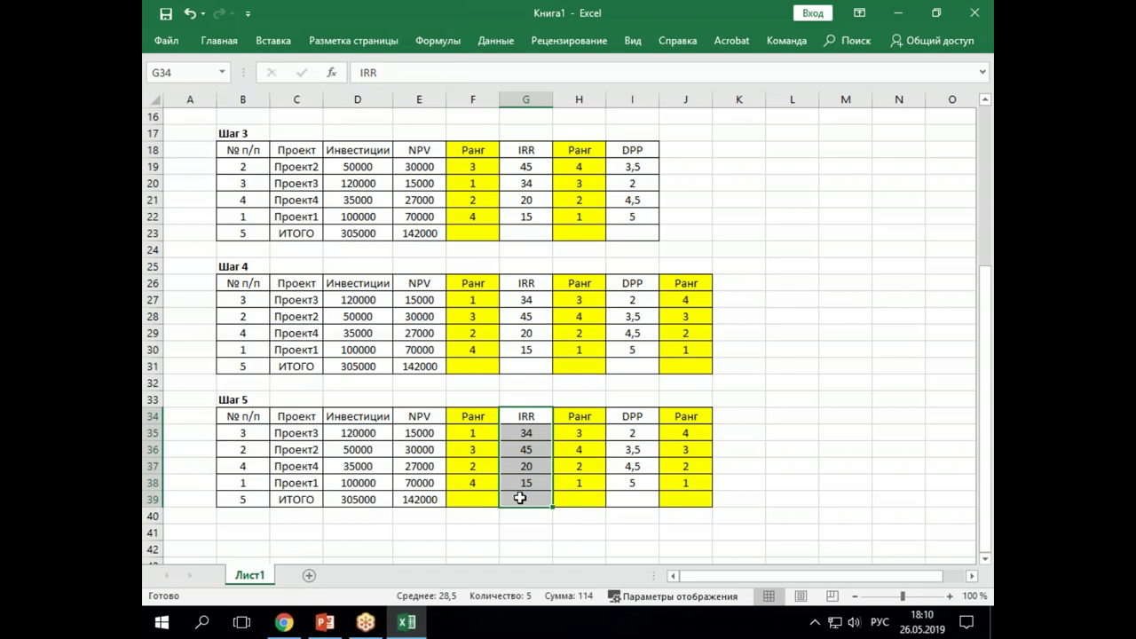
right_click(520, 498)
click(572, 248)
click(549, 291)
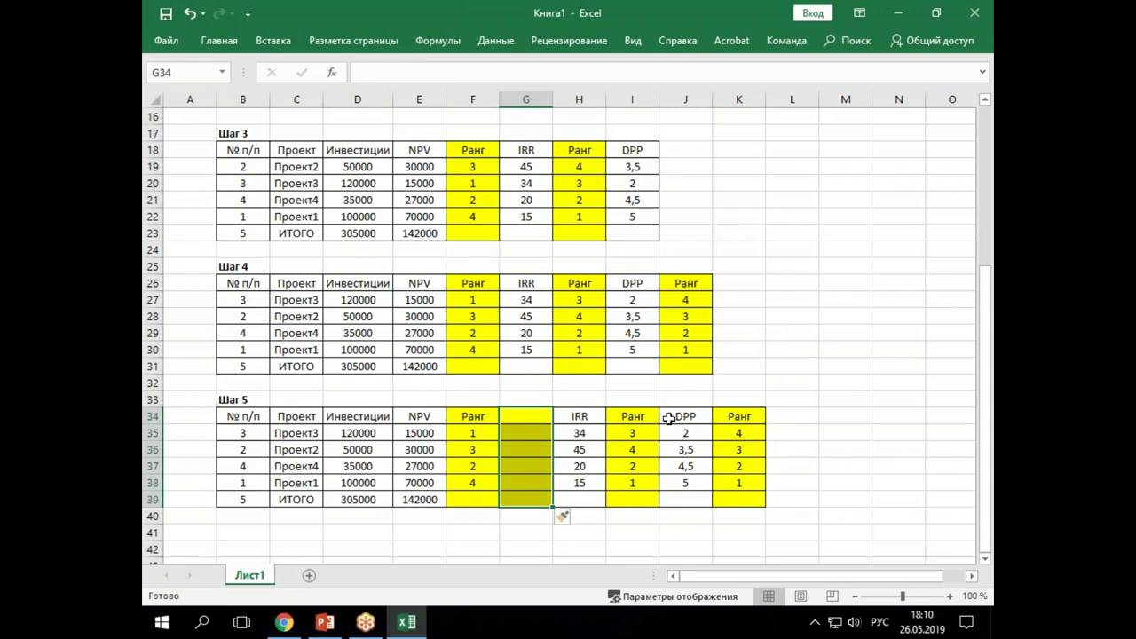
drag(666, 415, 666, 498)
right_click(665, 499)
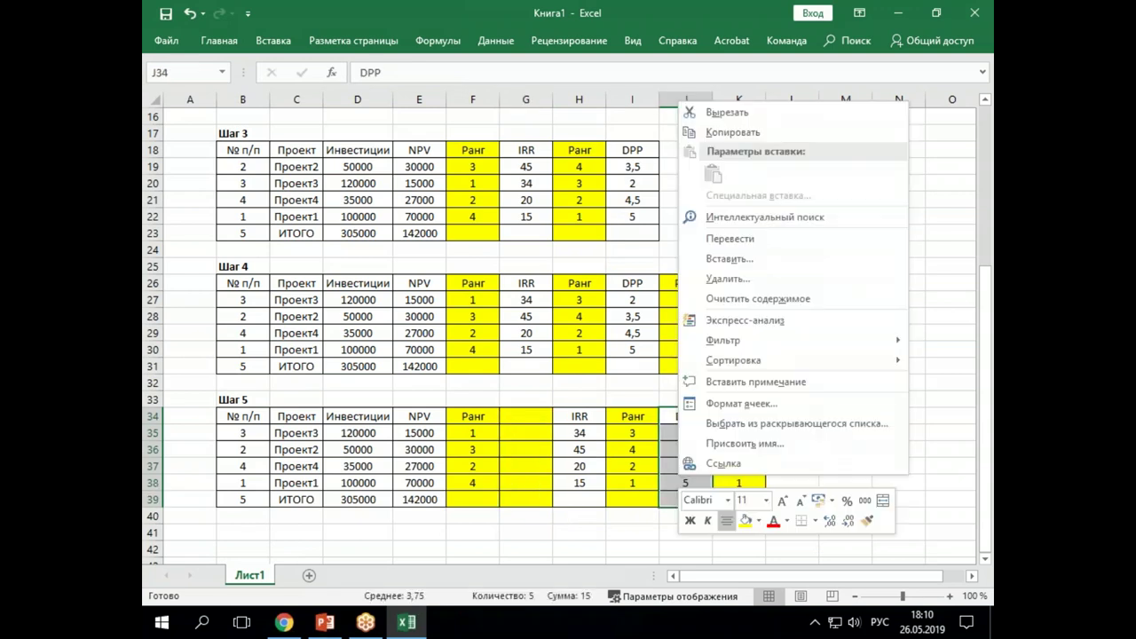
click(728, 258)
click(705, 299)
- Title the blank column before IRR in the "Шаг 5" table "Уд.вес" in cell G34
click(519, 417)
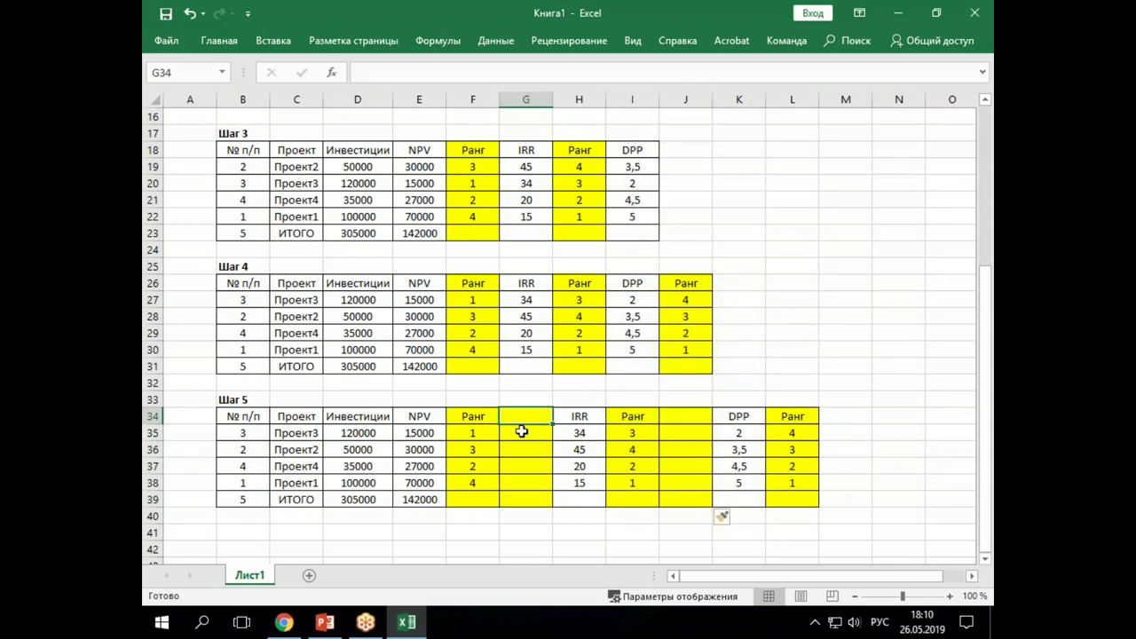
text(Уд)
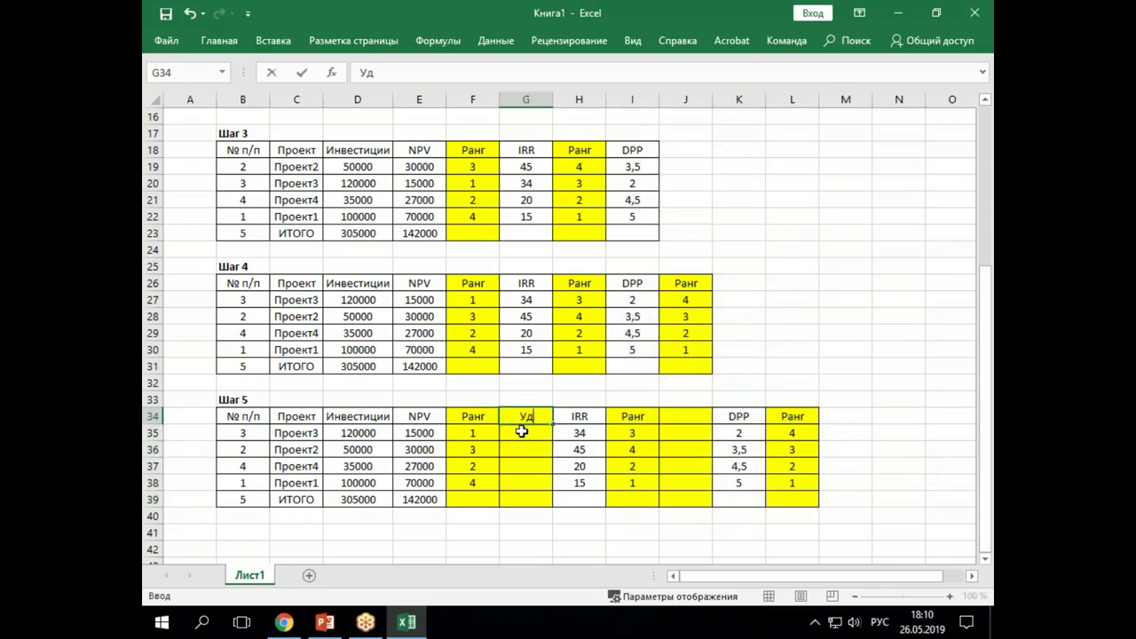
text(.вес)
key(Return)
key(Up)
- Copy the "Уд.вес" heading from G34 into J34 and M34 of the "Шаг 5" table
right_click(499, 422)
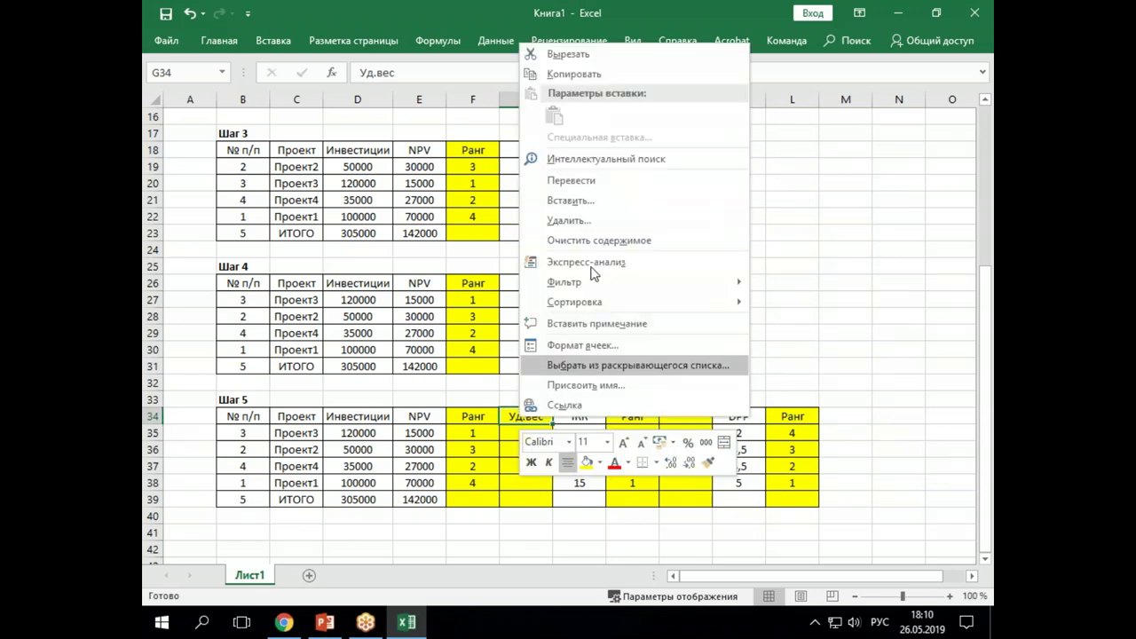
click(596, 70)
click(690, 414)
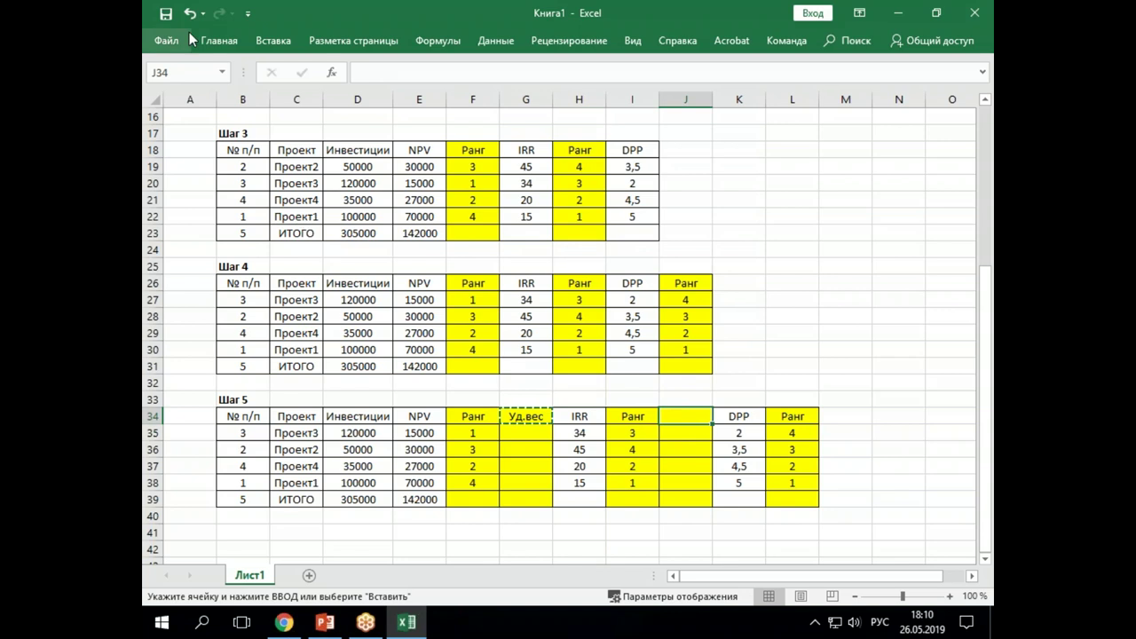
click(220, 41)
key(ctrl+v)
click(844, 415)
click(219, 40)
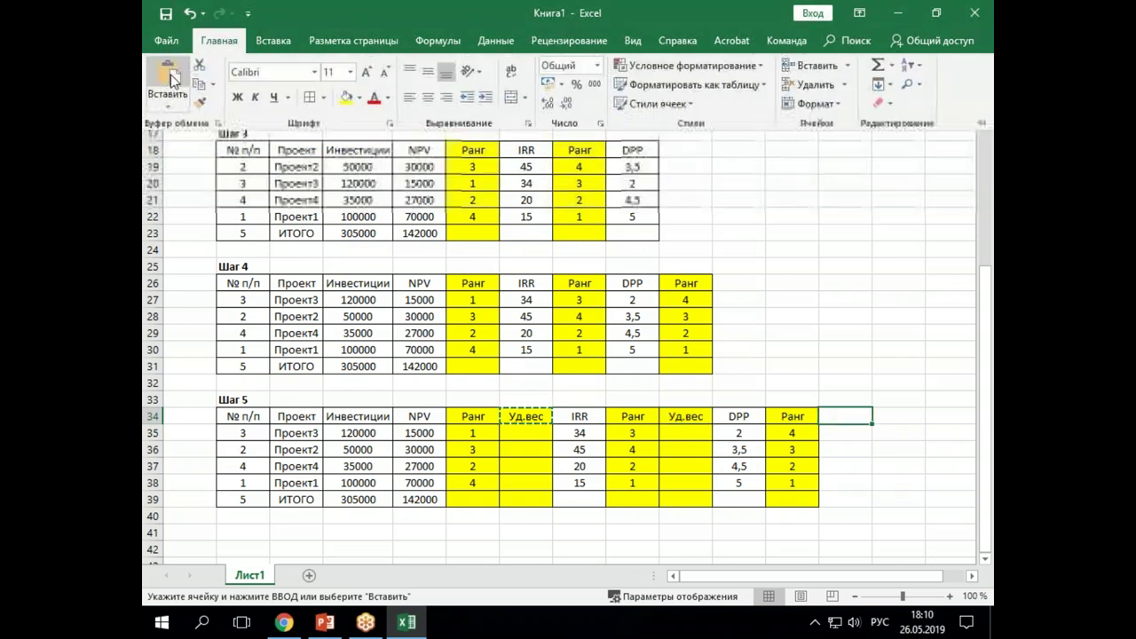
key(ctrl+v)
- Enter the weight 0,7 for all four projects in cells G35 to G38 of the "Шаг 5" table
click(451, 464)
click(518, 433)
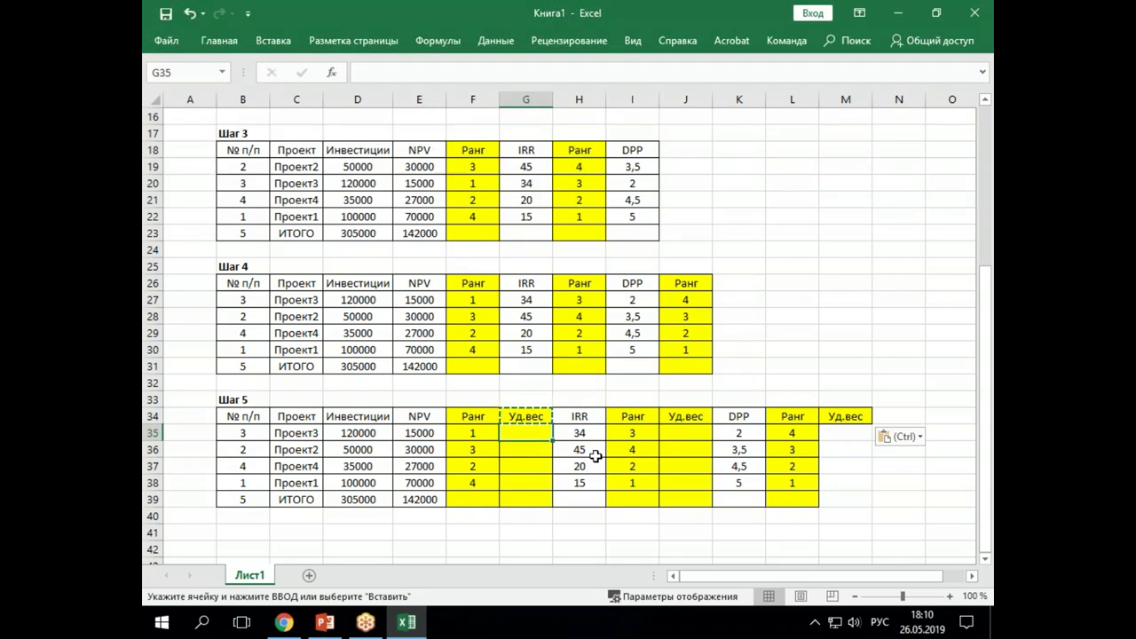
text(0,7)
key(Return)
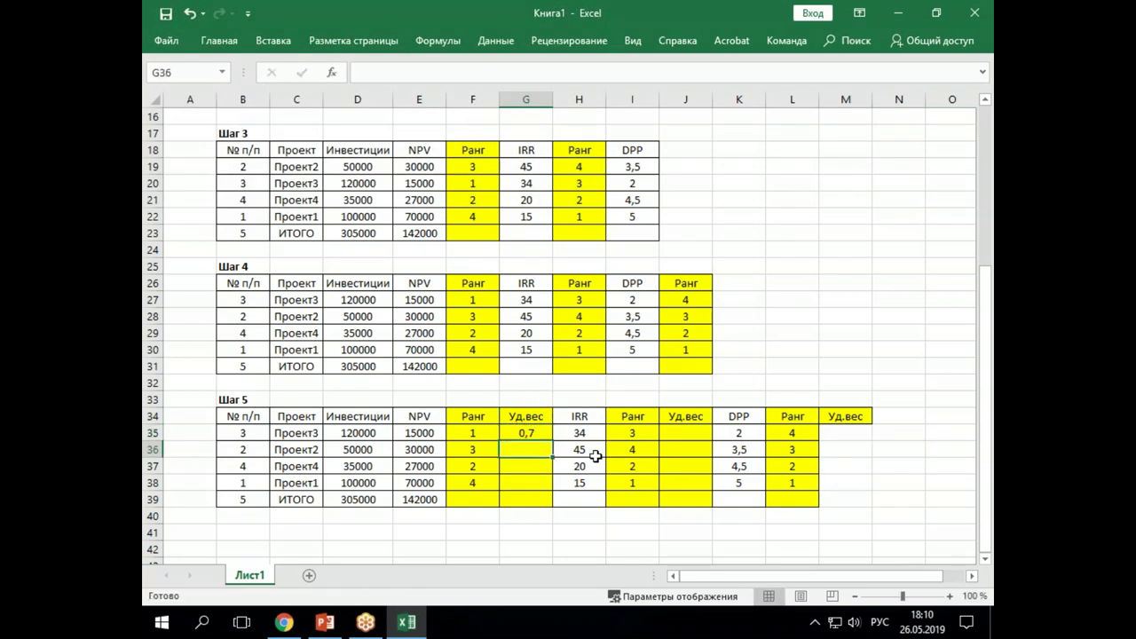
text(0,7)
key(Return)
text(0,7)
key(Return)
text(0)
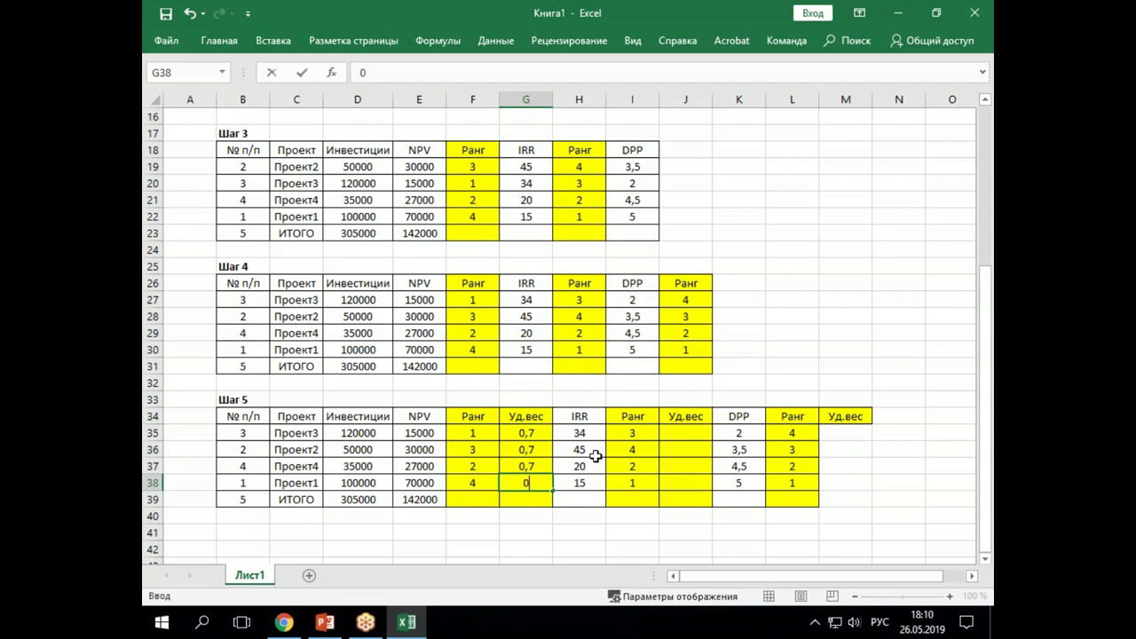
text(,7)
key(Return)
- Enter the weight 0,2 for all four projects in cells J35 to J38
key(Up)
key(Up)
key(Up)
key(Up)
key(Right)
key(Right)
key(Right)
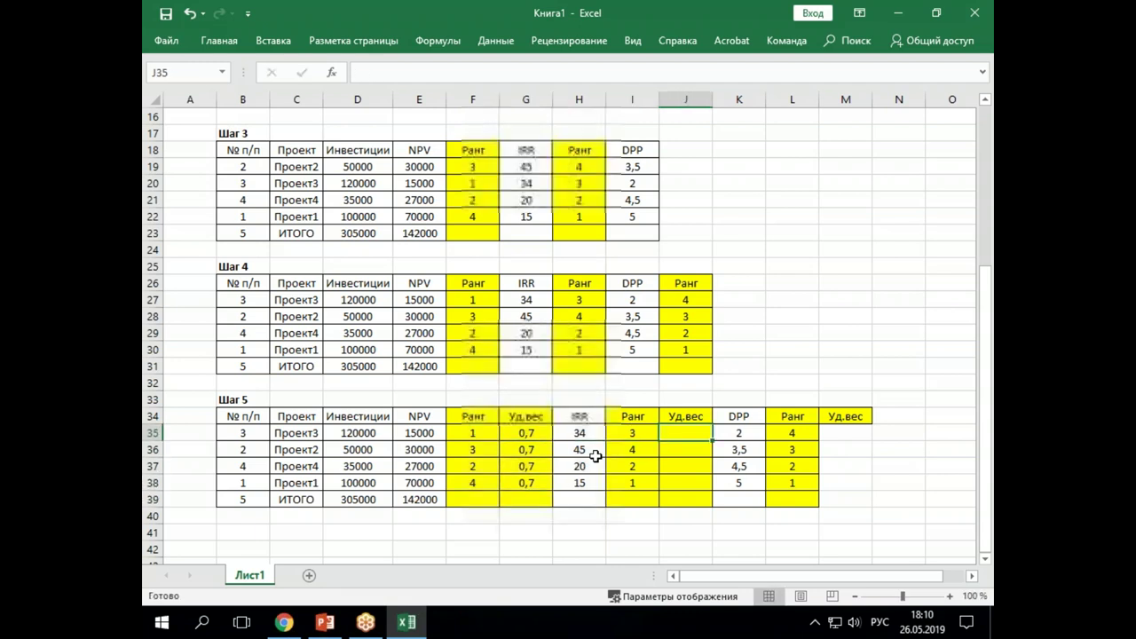
text(0,2)
key(Return)
text(0,2)
key(Return)
text(0)
key(Return)
text(0,2)
key(Return)
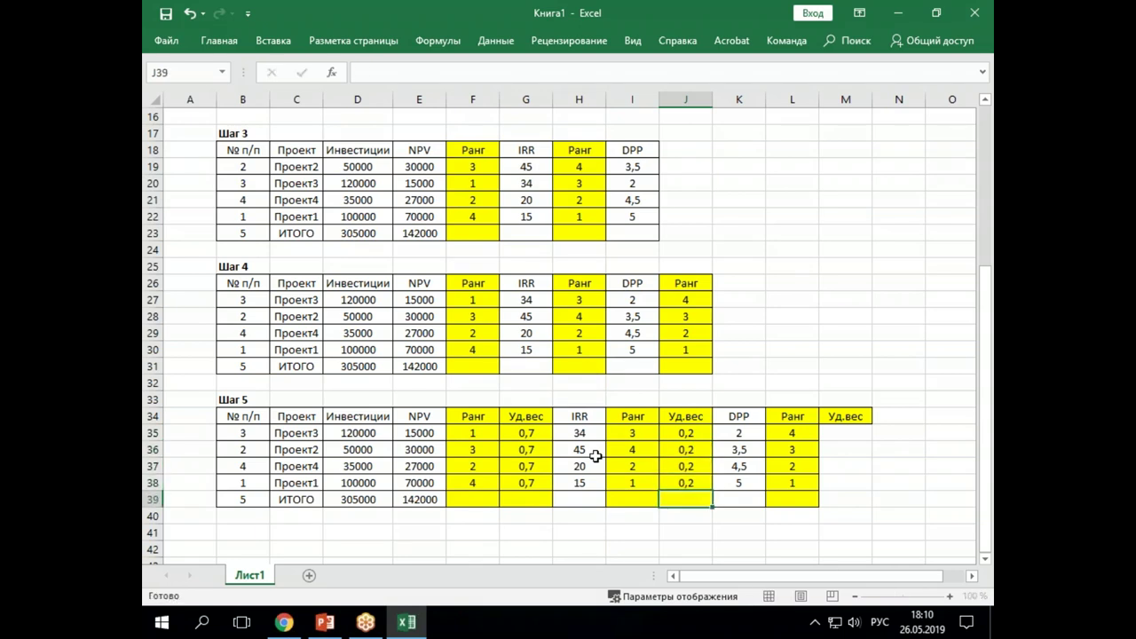
- Enter the weight 0,1 for all four projects in cells M35 to M38
key(Up)
key(Up)
key(Up)
key(Up)
key(Right)
key(Right)
key(Right)
key(Right)
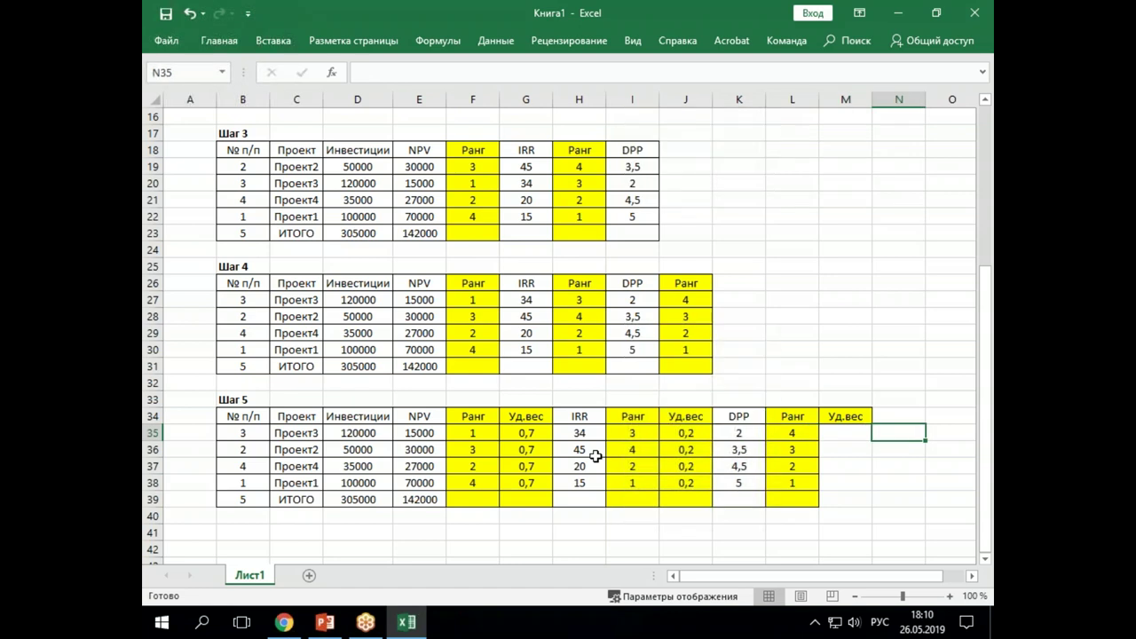
key(Left)
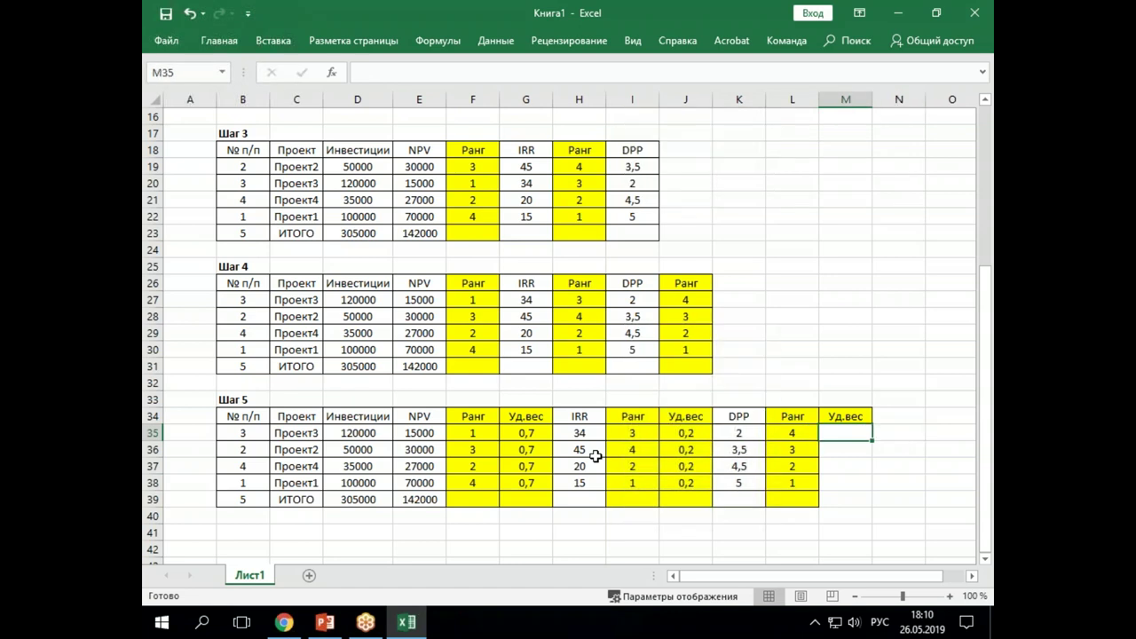
text(0,1)
key(Return)
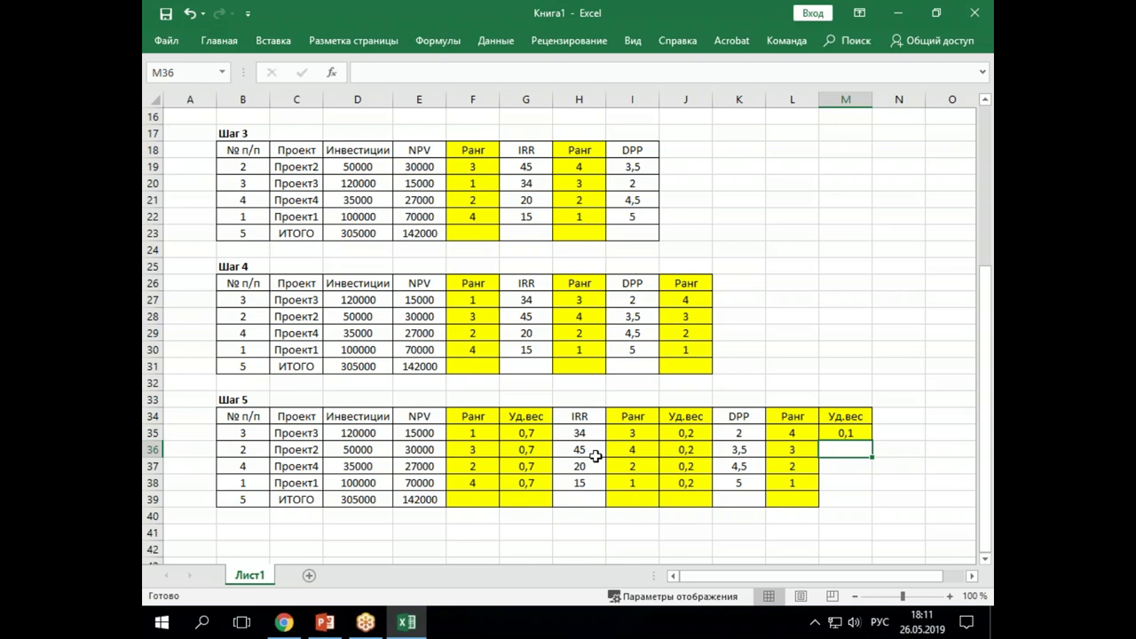
text(0)
key(Return)
text(0,1)
key(Return)
text(0,1)
key(Return)
- Copy the "Шаг 5" table rows 33 to 39 and paste them starting at row 41
scroll(495, 418, down, 2)
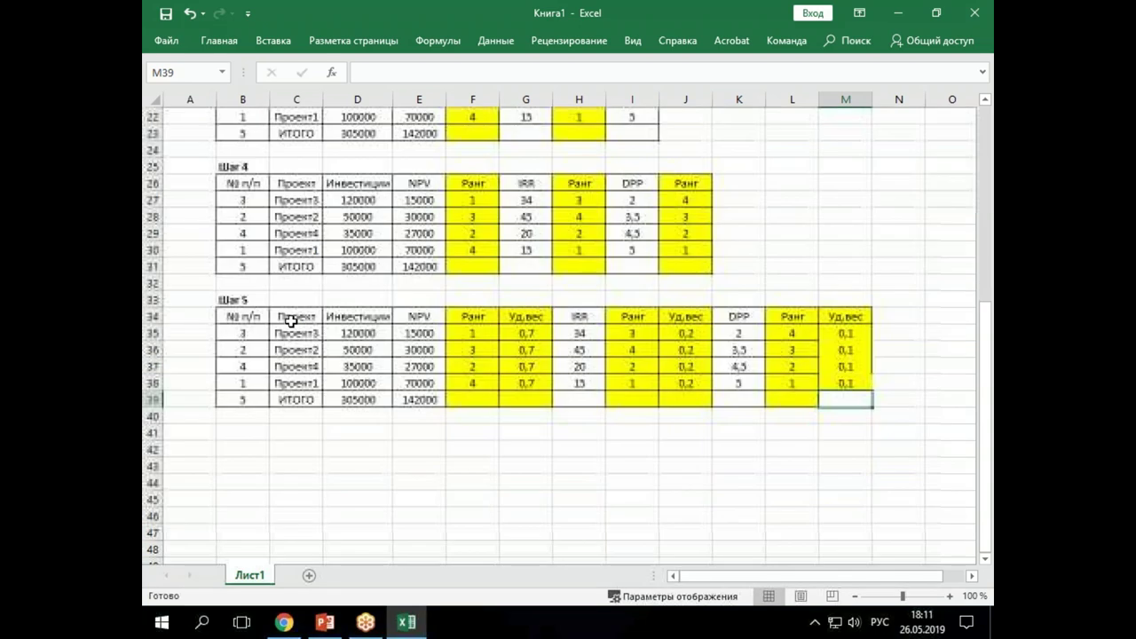
drag(152, 300, 177, 401)
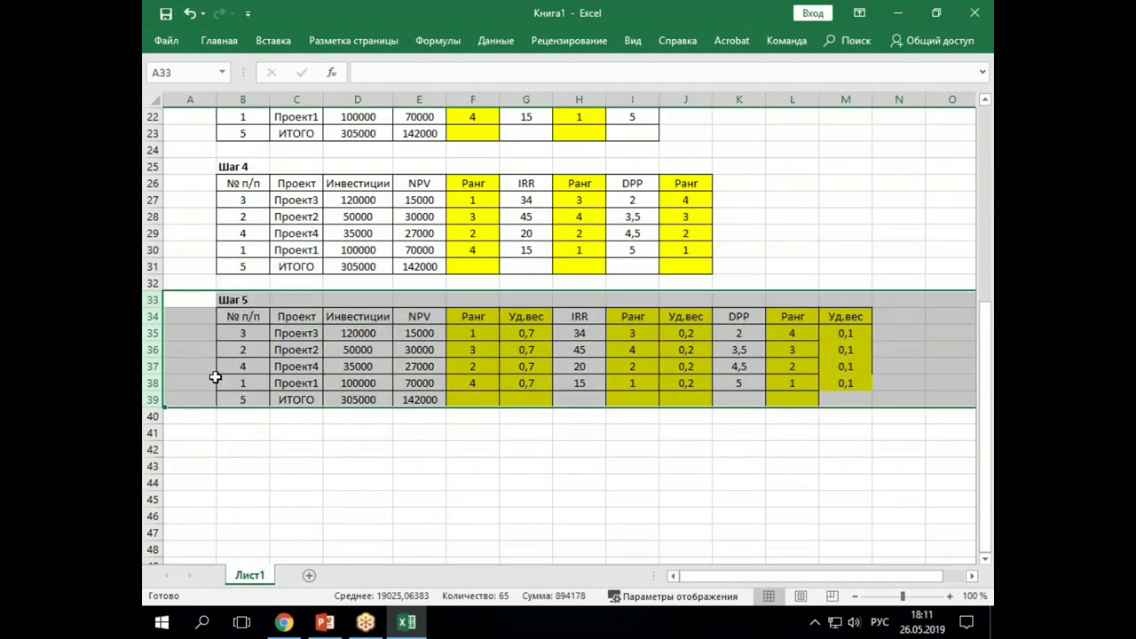
right_click(213, 380)
click(282, 151)
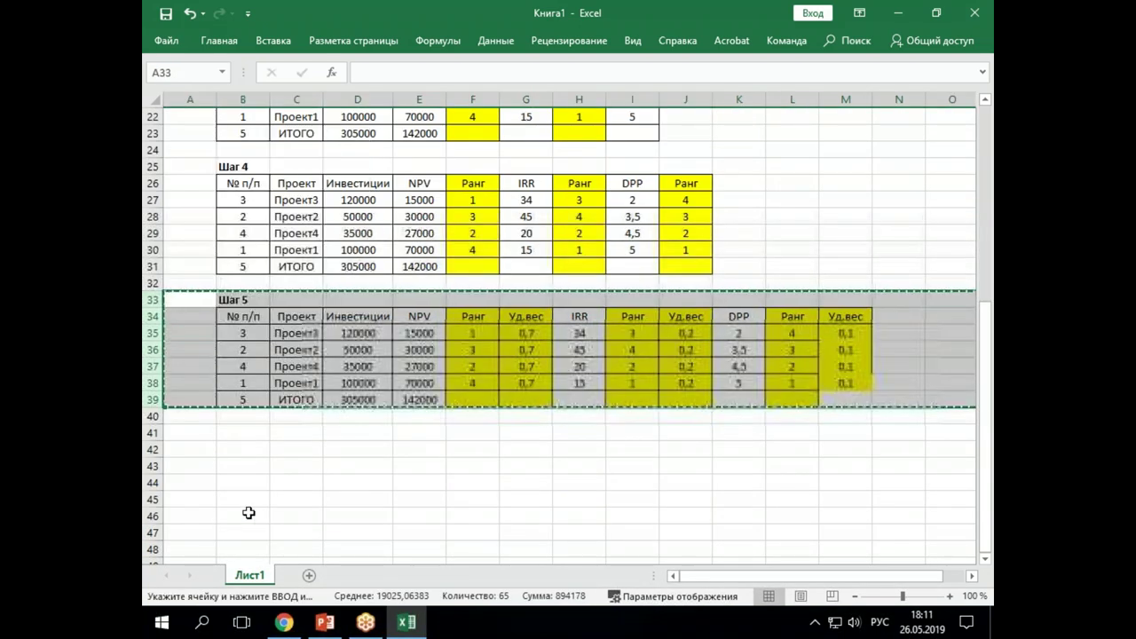
click(153, 432)
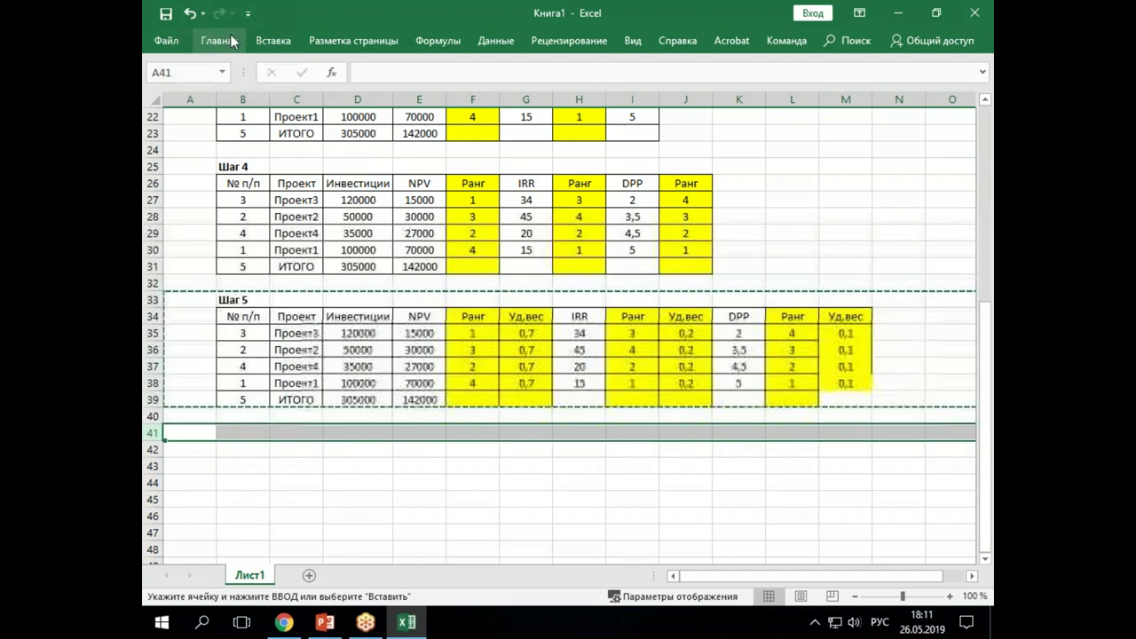
click(222, 39)
click(177, 79)
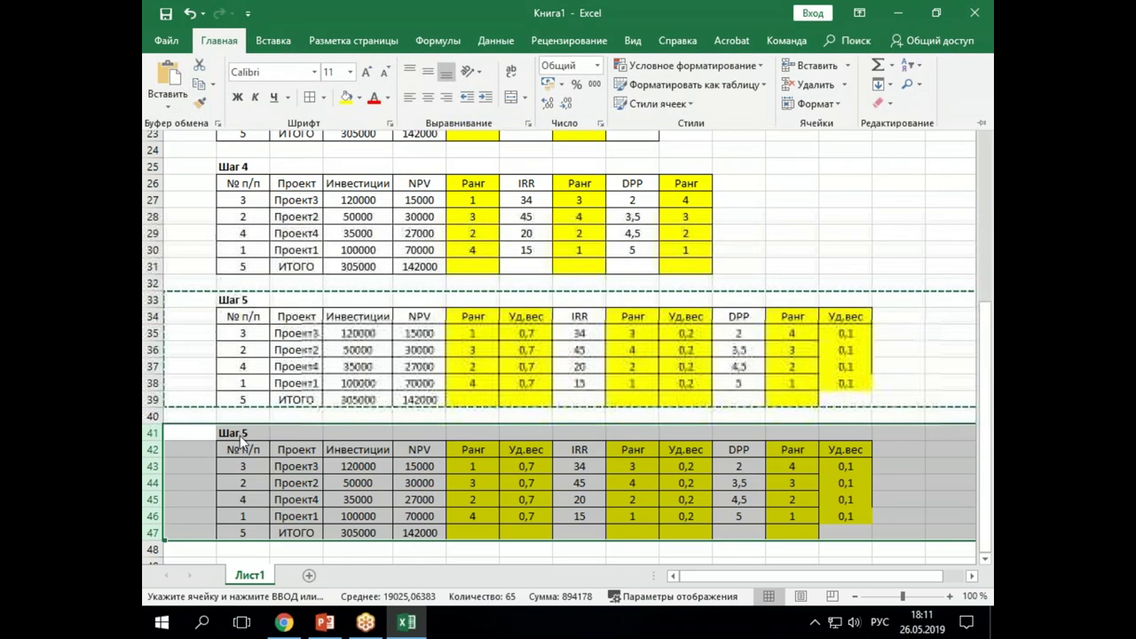
- Change the title of the copied table in B41 to "Шаг 6"
click(240, 435)
key(Left)
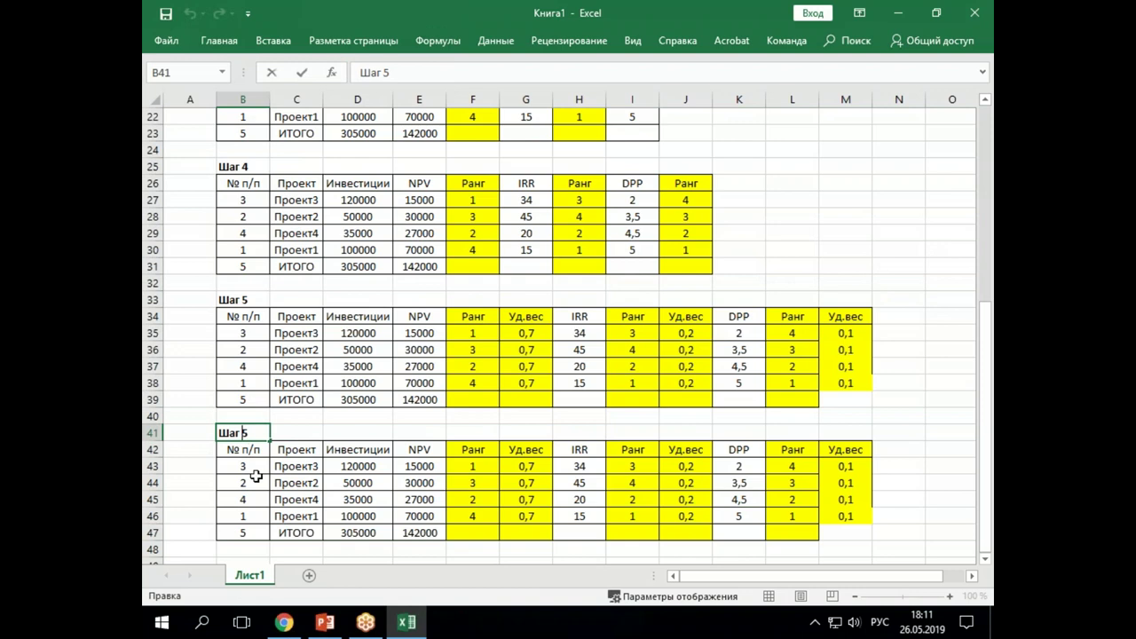
text(6)
key(Return)
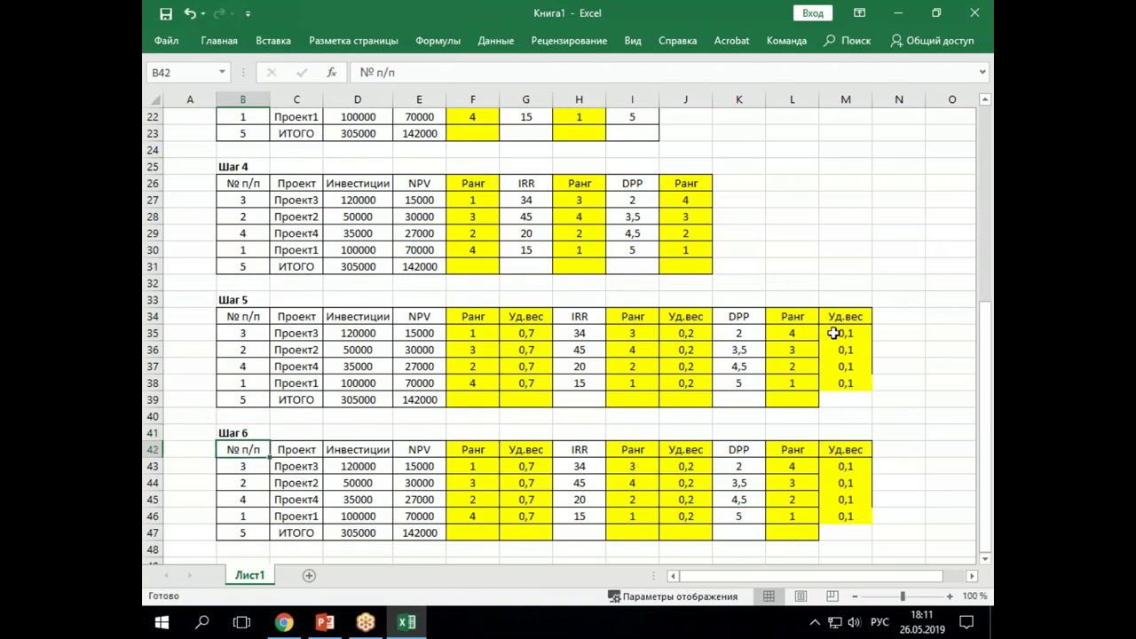
- Apply all borders to the "Шаг 5" table range B34:M39
drag(236, 316, 825, 399)
click(220, 42)
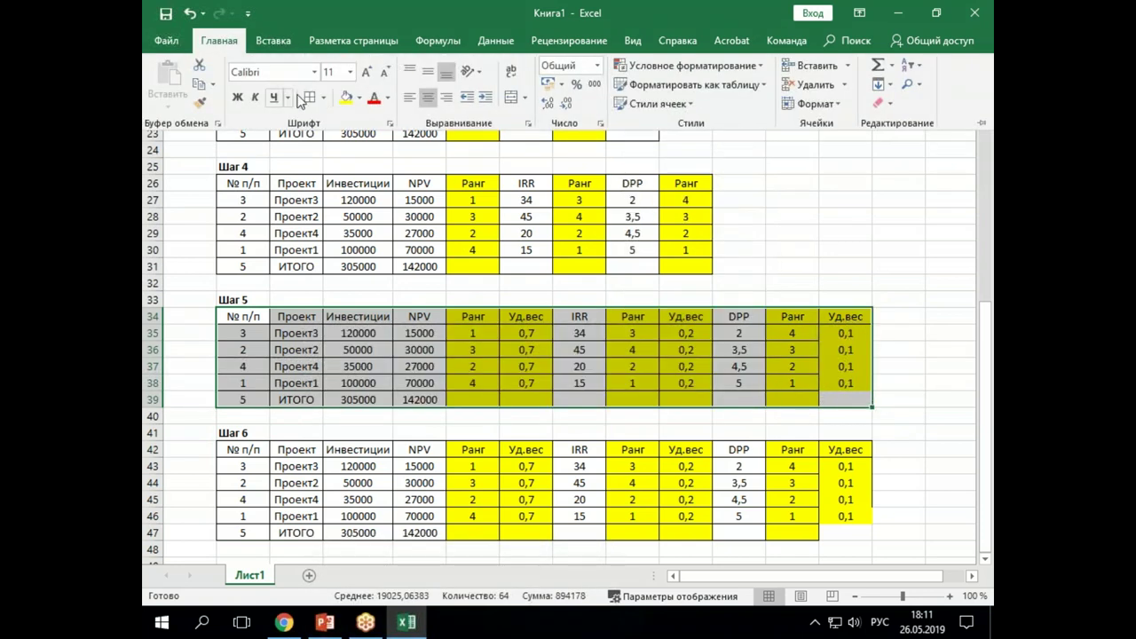
key(Escape)
- Add the heading "РАНГ ПРОЕКТА" in N42 of the "Шаг 6" table and fit column N to its text
scroll(849, 390, down, 2)
click(887, 350)
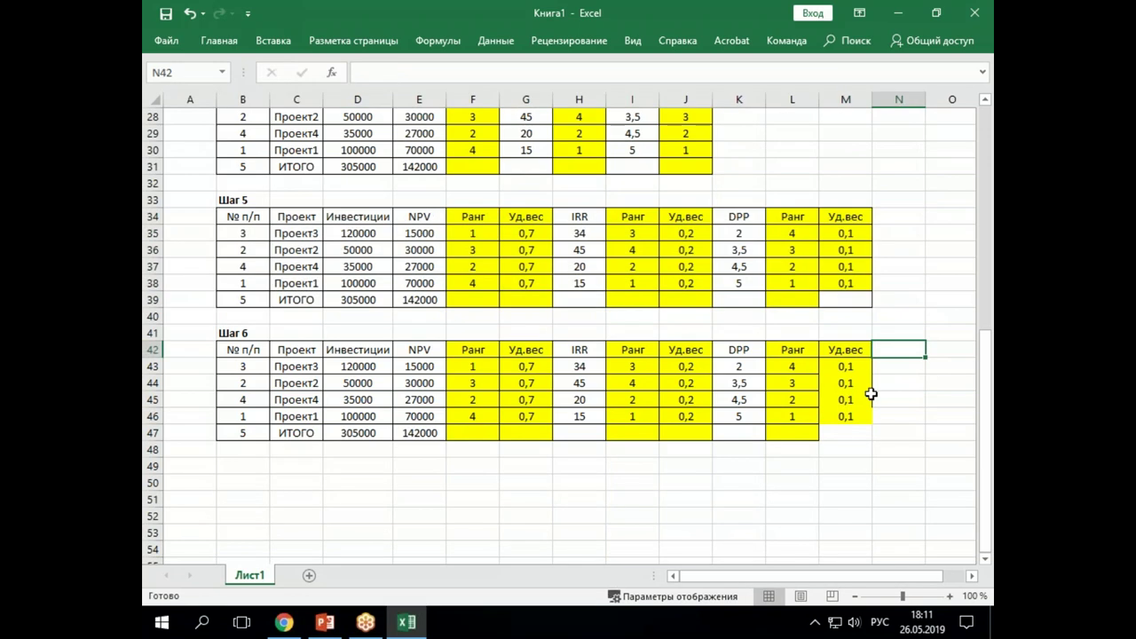
text(РАНГ ПРОЕКТА)
key(Return)
double_click(928, 97)
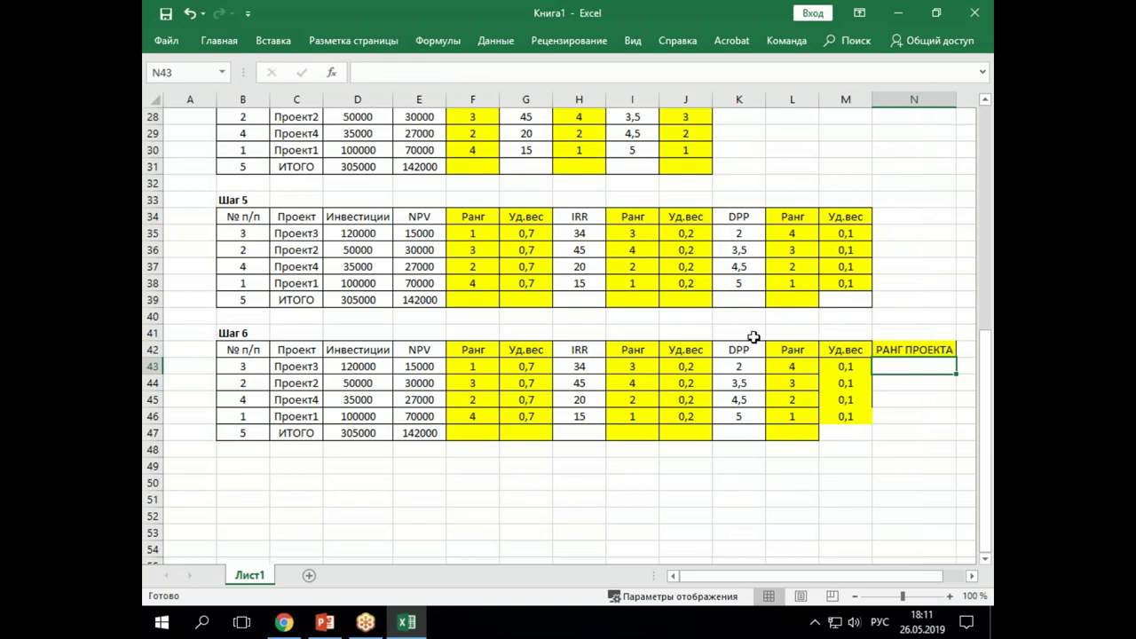
- Enter the weighted rank formula =F43*G43+I43*J43+L43*M43 in N43 and fill it down to N46
text(=)
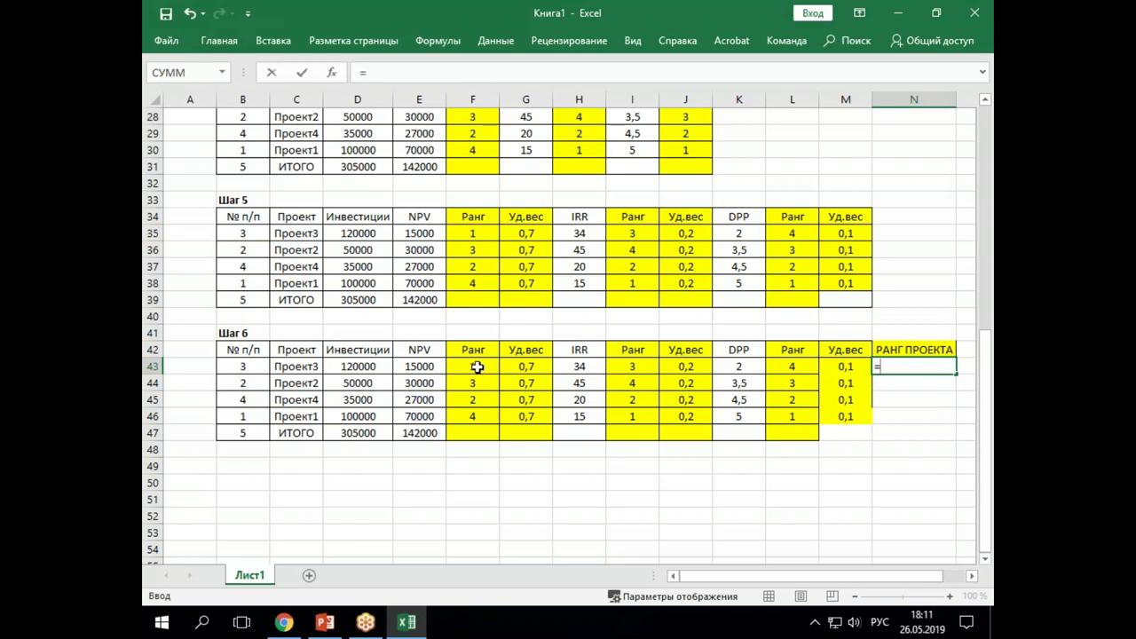
click(474, 365)
text(*)
click(537, 366)
text(+)
click(637, 365)
text(*)
click(691, 367)
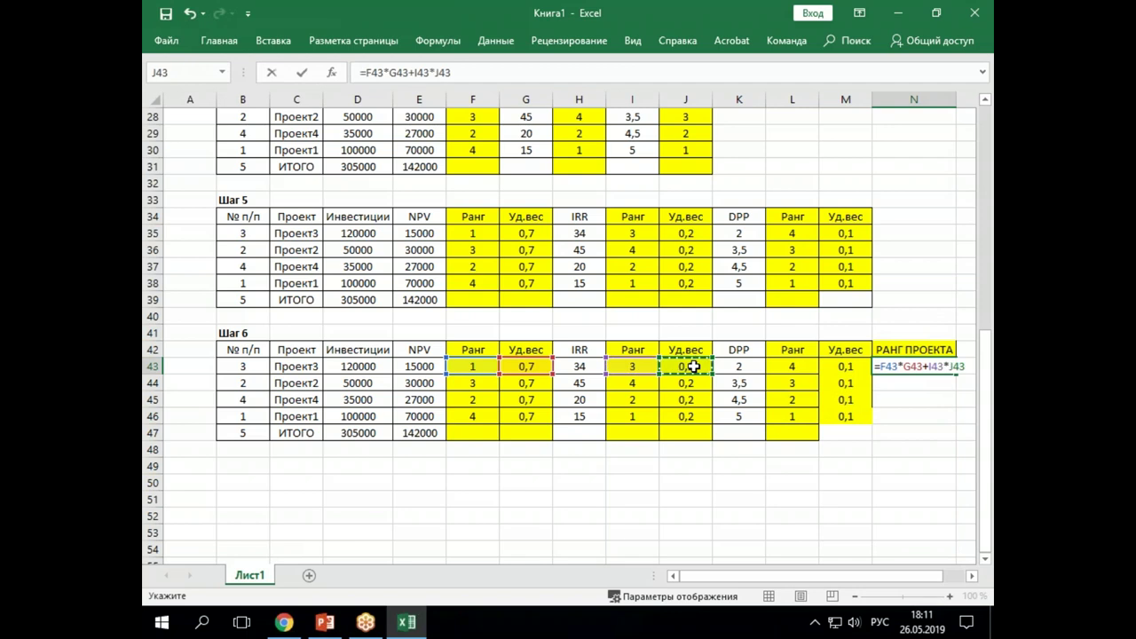
text(+)
click(807, 366)
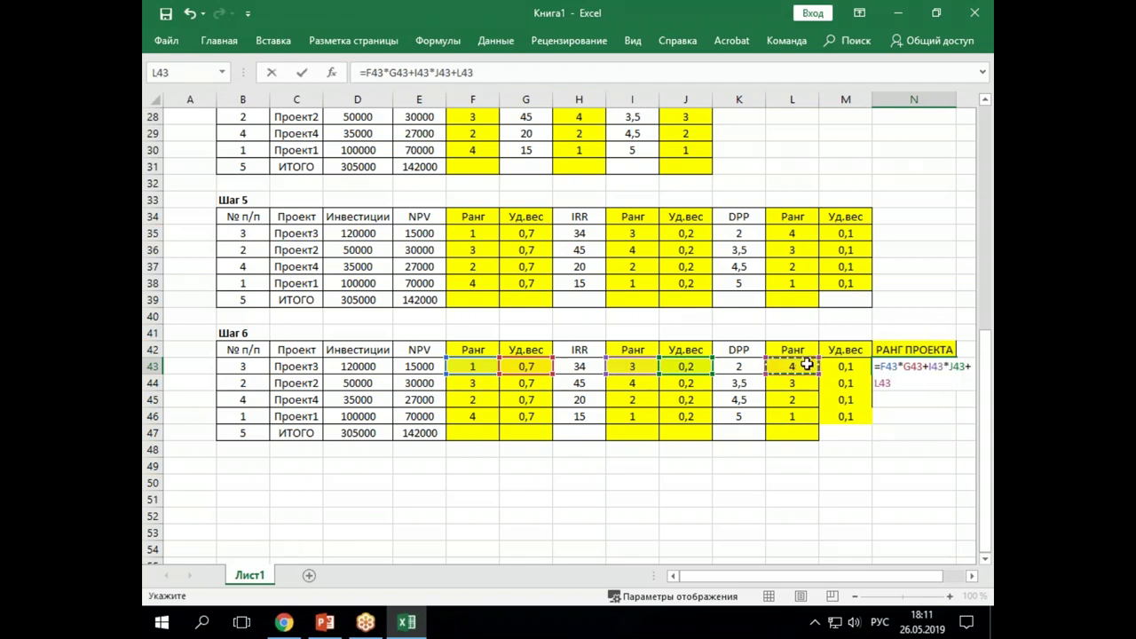
text(*)
click(852, 366)
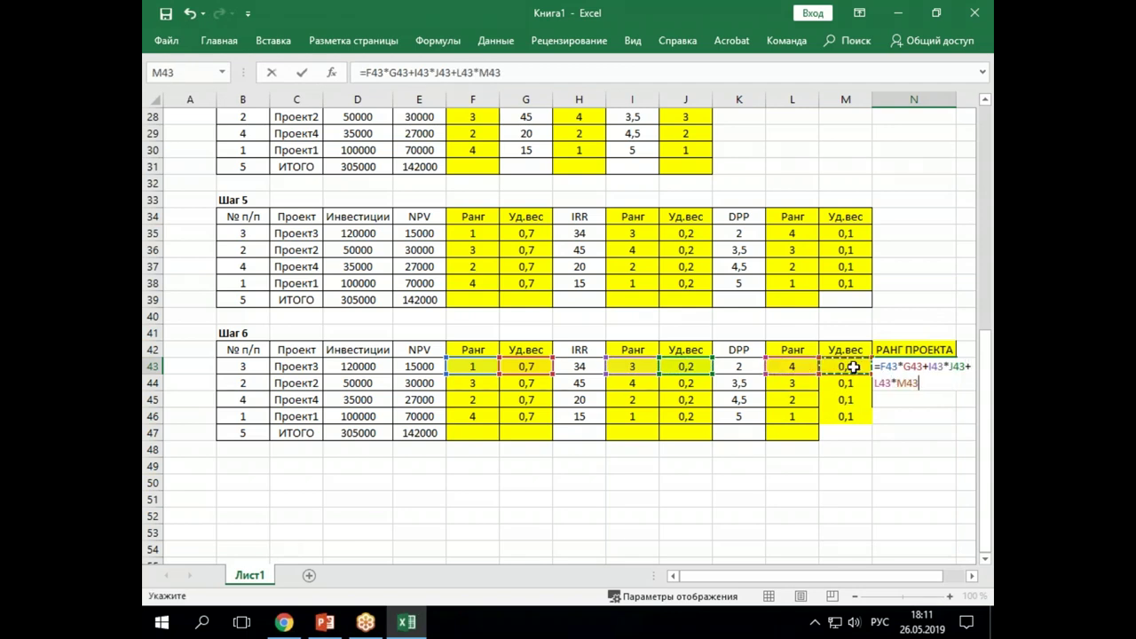
key(Return)
key(Up)
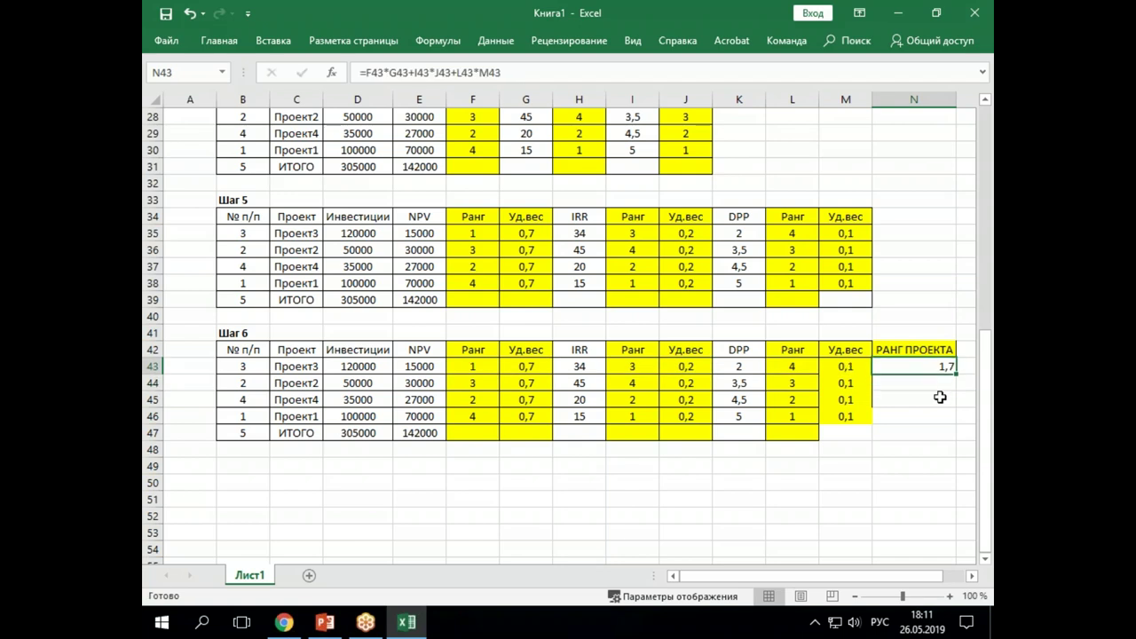
drag(956, 374, 956, 424)
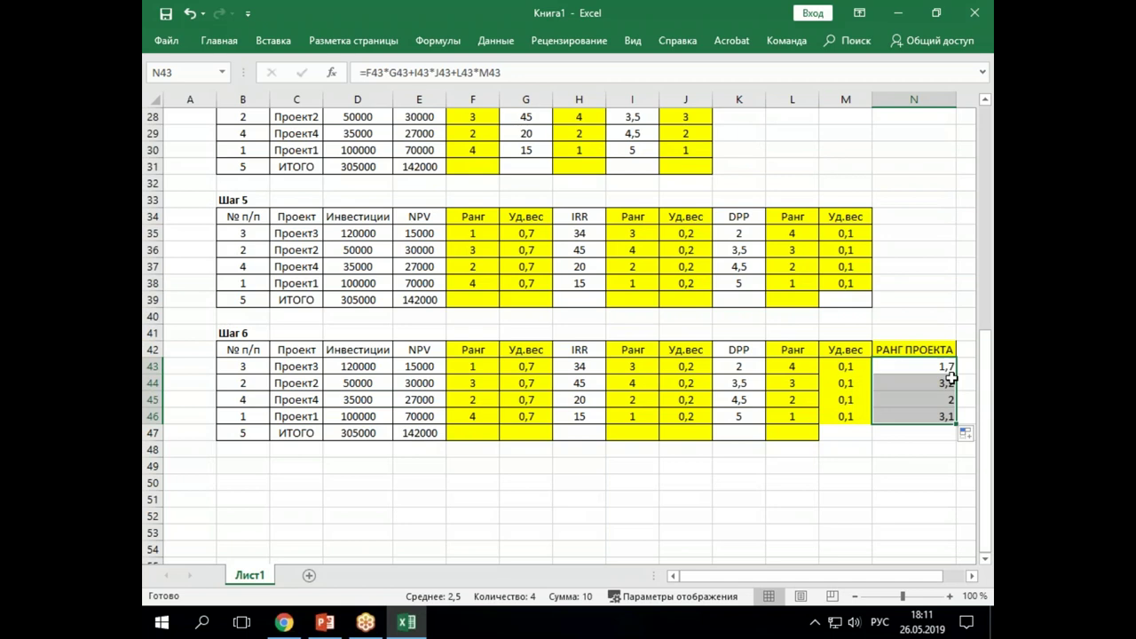
- Show the project ranks in N43:N46 with two decimals and centre them
click(219, 40)
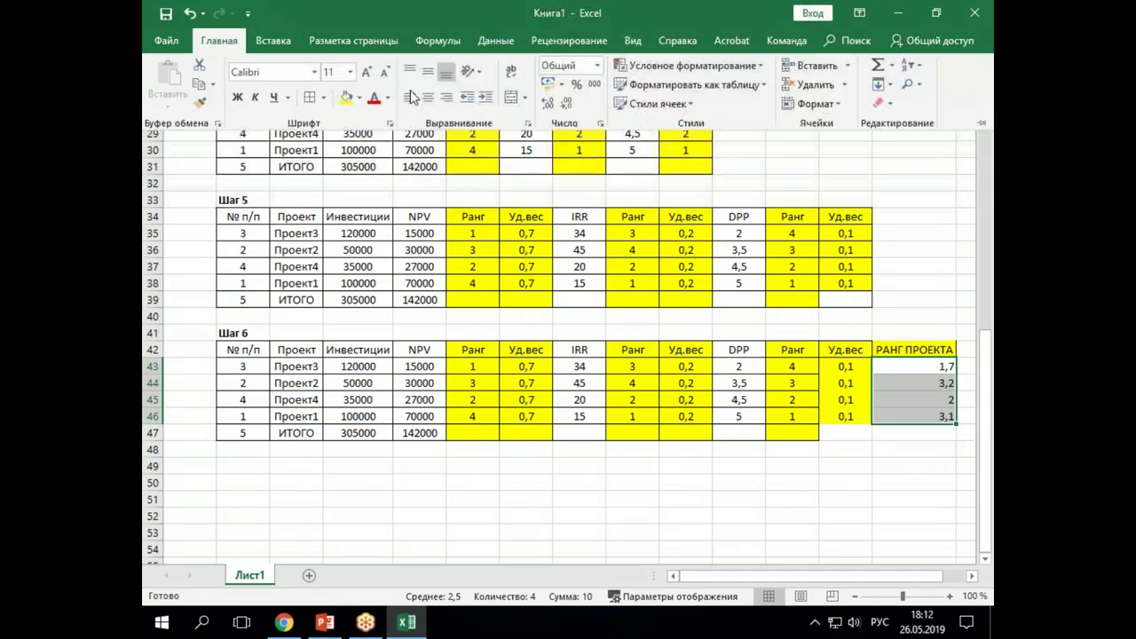
click(547, 104)
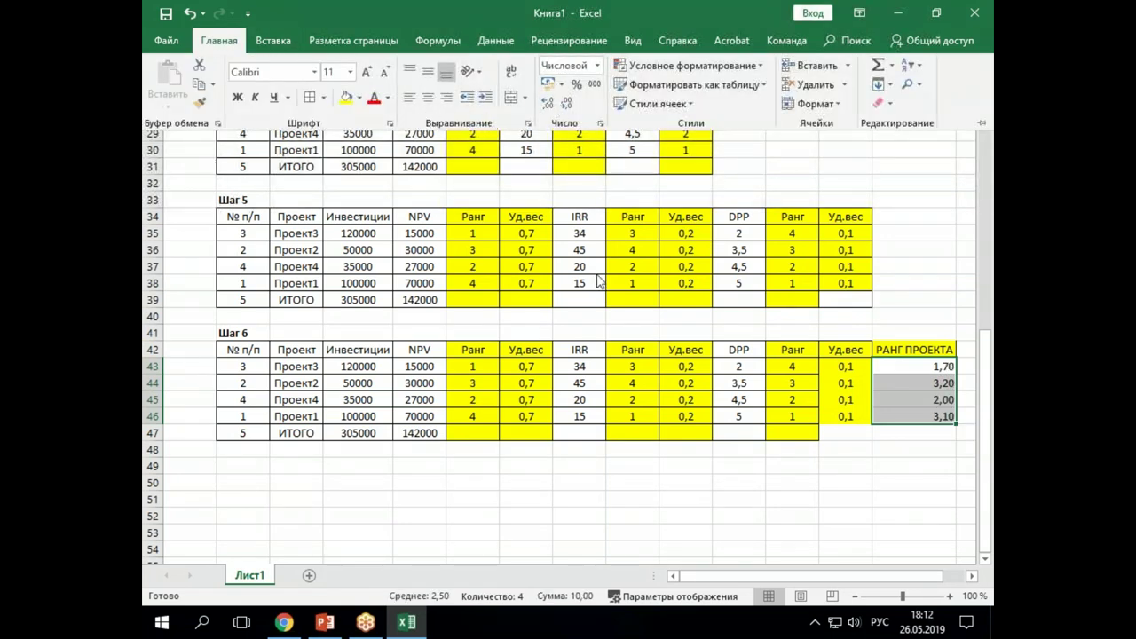
click(427, 97)
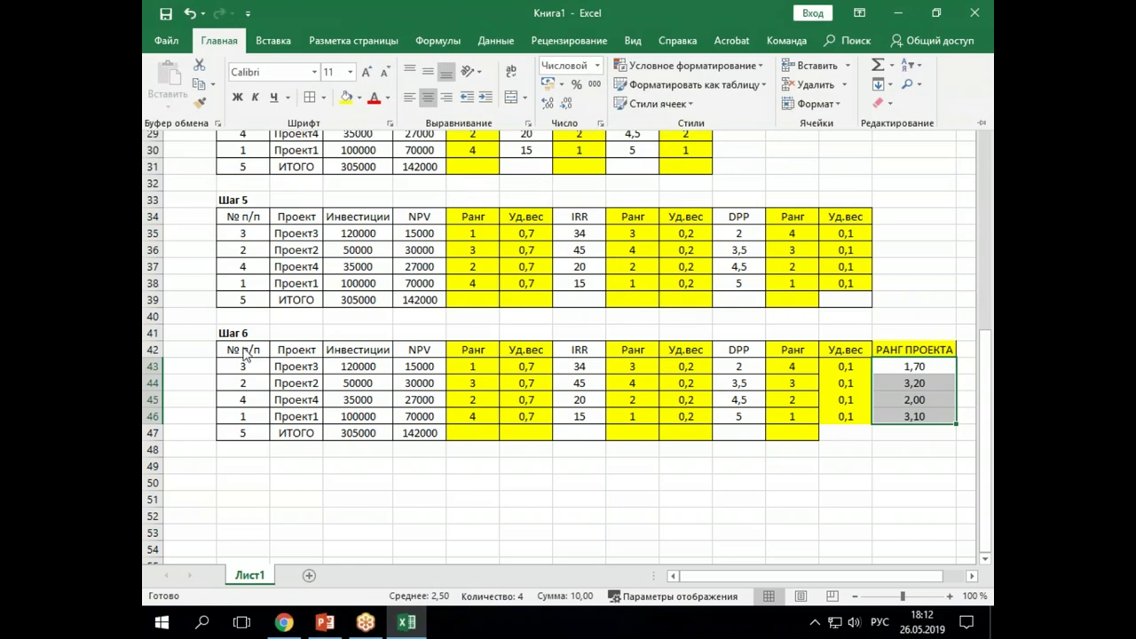
key(ctrl+F1)
- Apply all borders to the "Шаг 6" table range B42:N47
drag(249, 351, 914, 433)
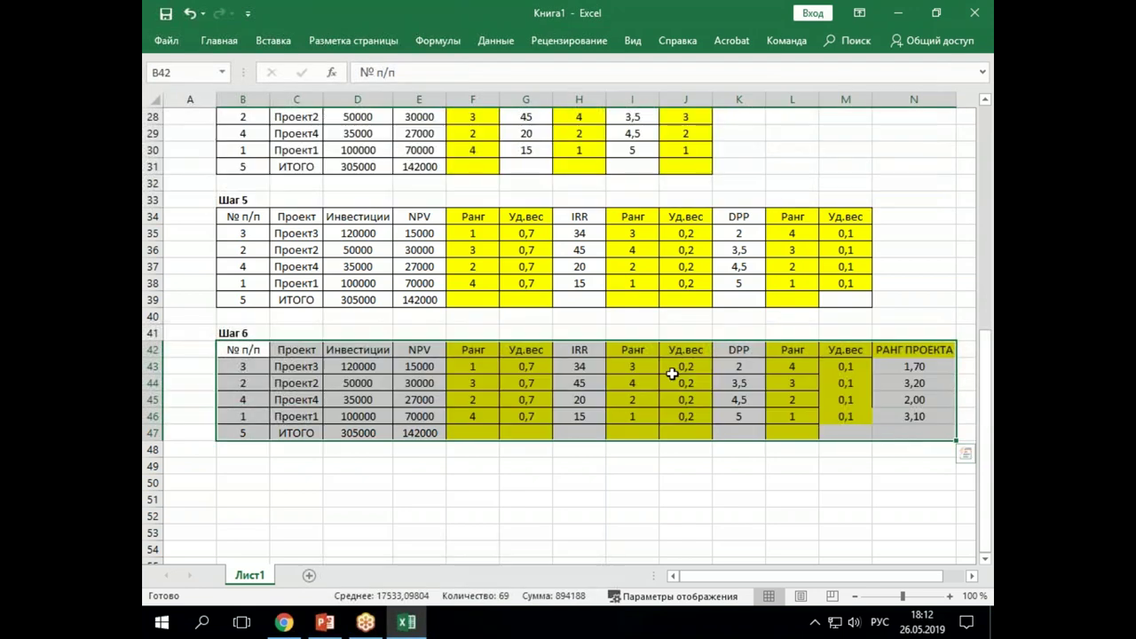
click(218, 41)
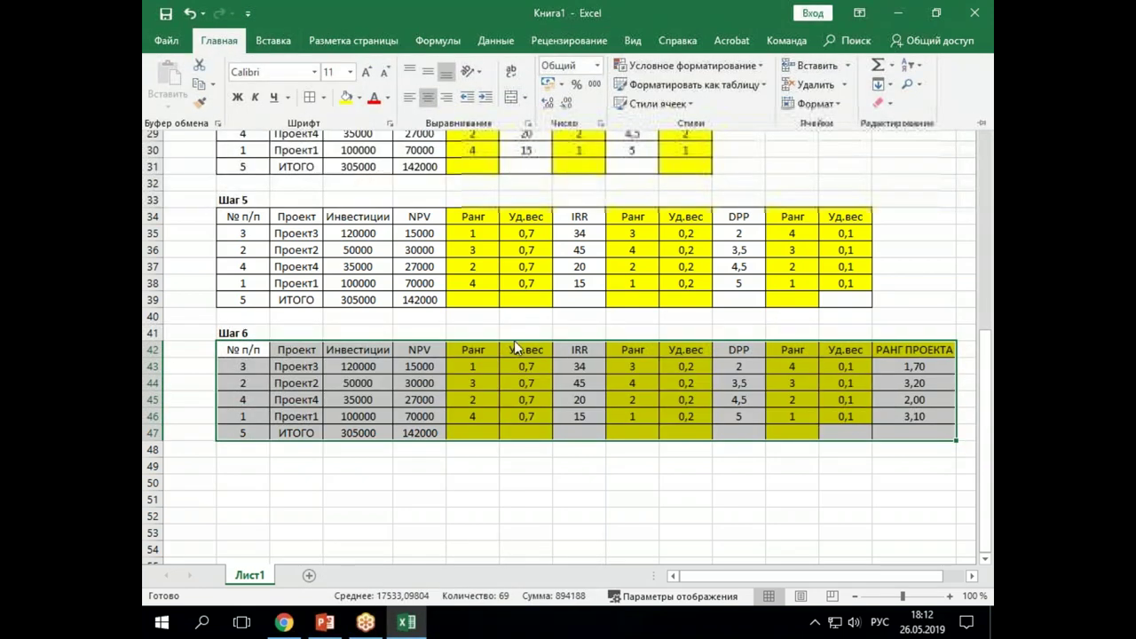
click(882, 421)
click(900, 417)
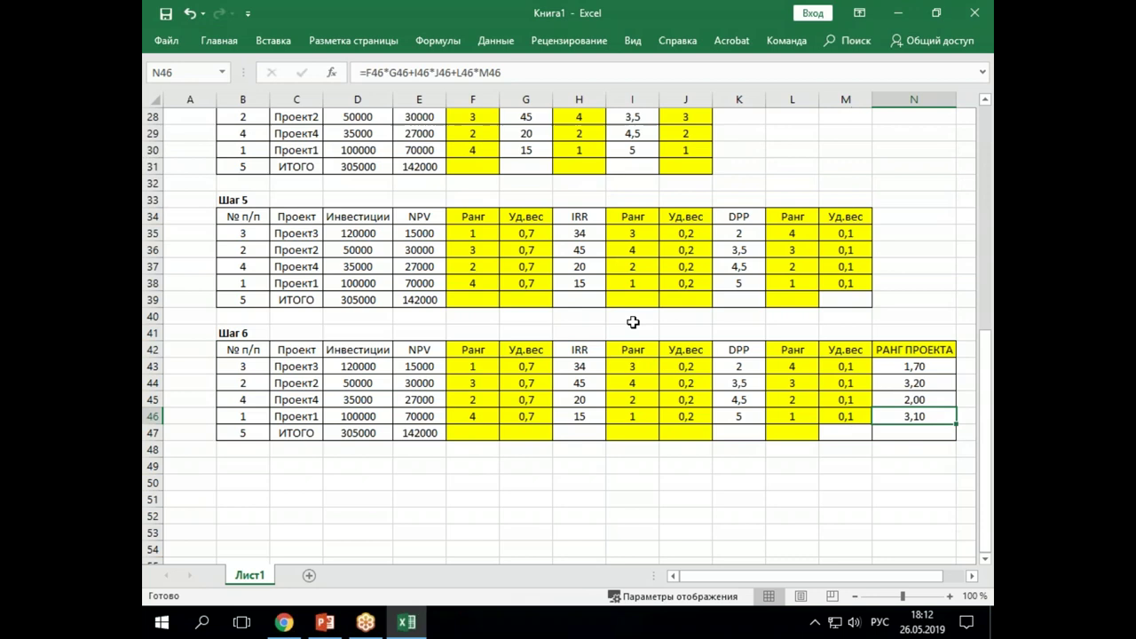
- Sort the "Шаг 6" table rows B42:N46 by "РАНГ ПРОЕКТА" in descending order
click(156, 333)
drag(156, 333, 157, 433)
drag(241, 351, 896, 416)
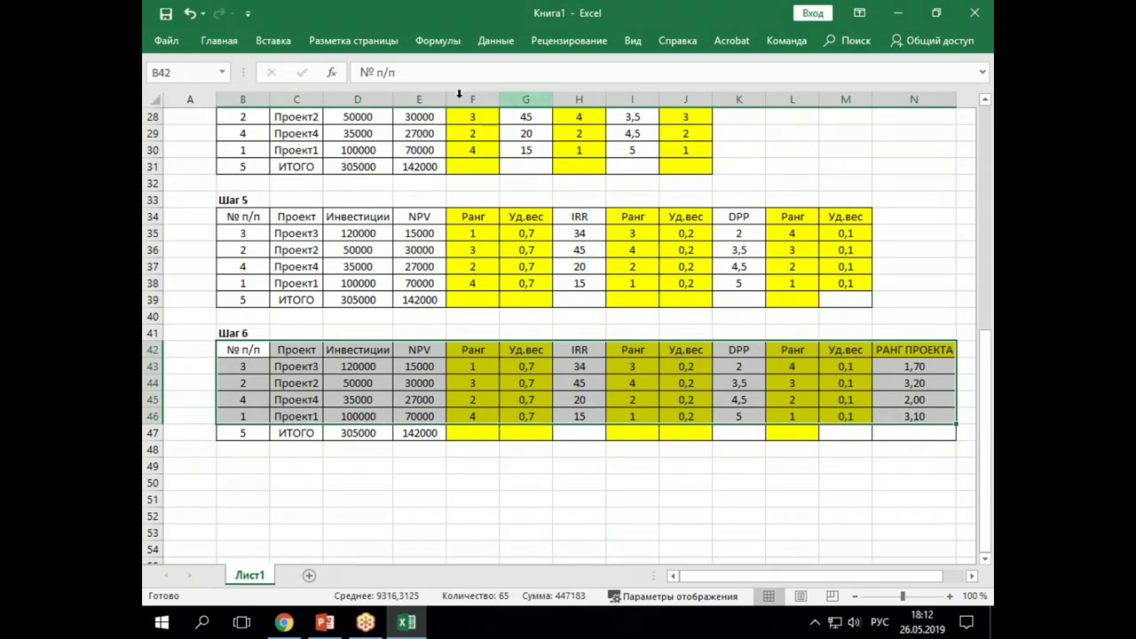
click(510, 46)
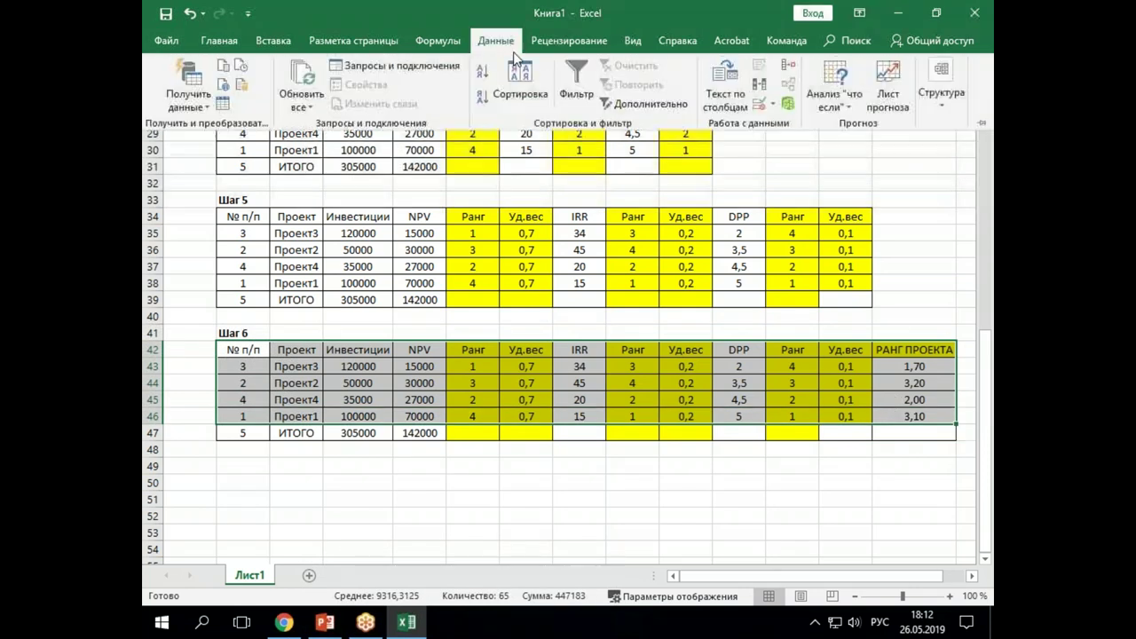
click(531, 91)
click(435, 448)
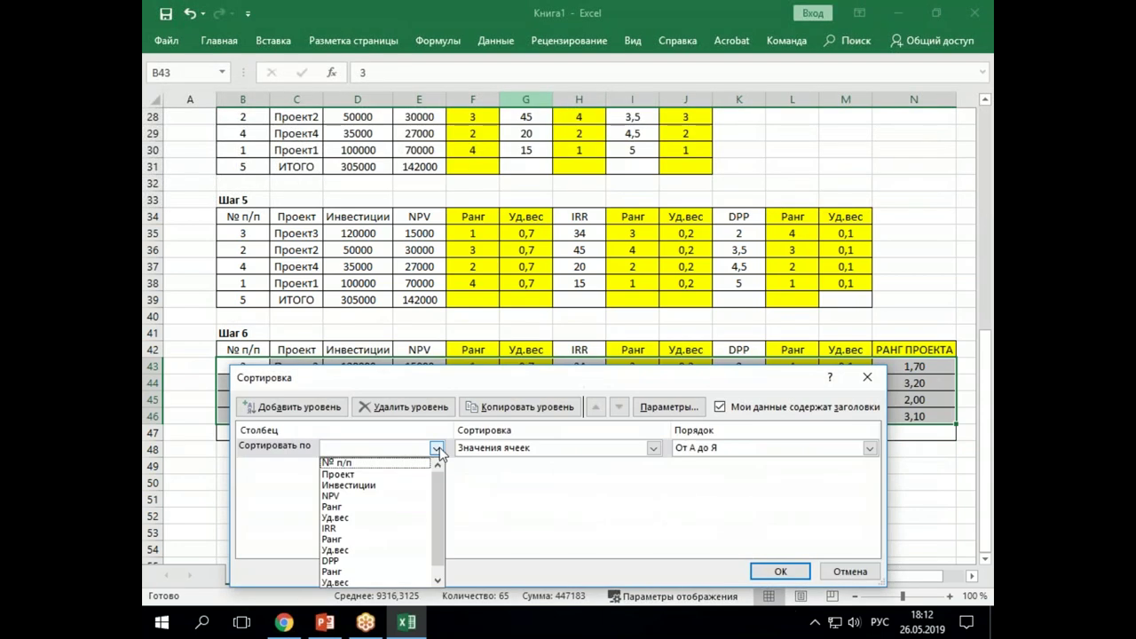
scroll(401, 568, down, 1)
click(398, 581)
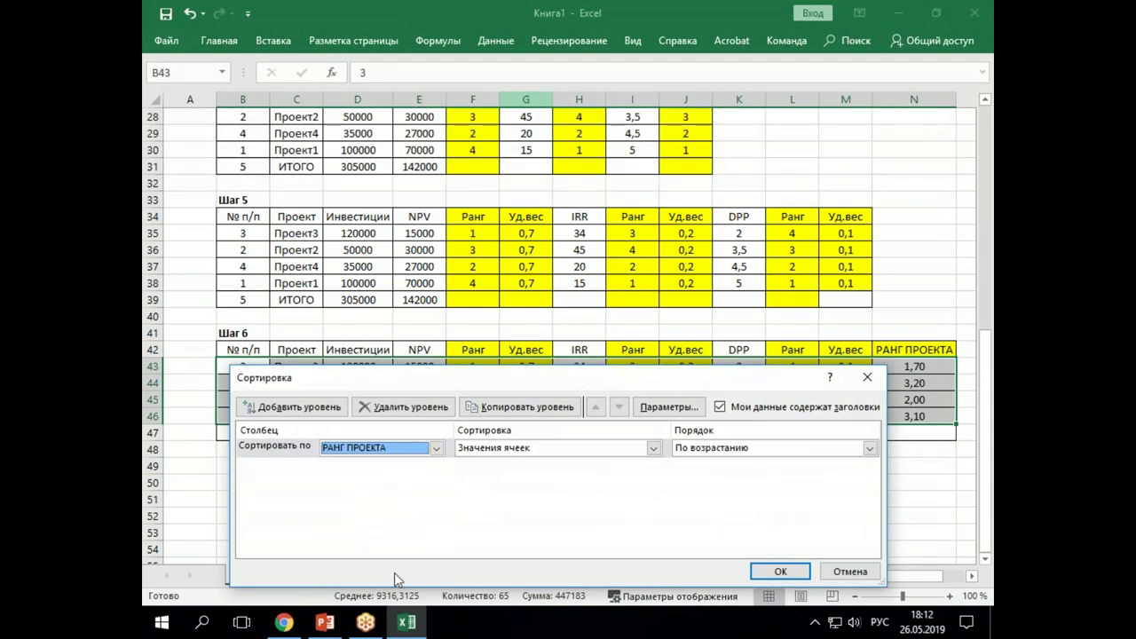
click(869, 448)
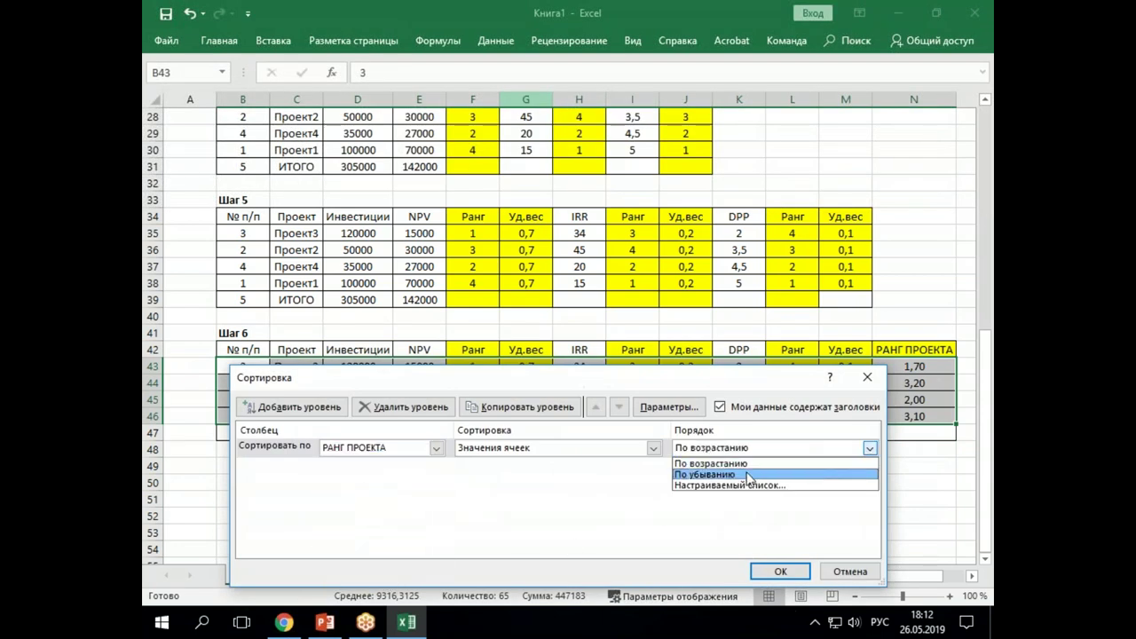
click(756, 474)
click(778, 571)
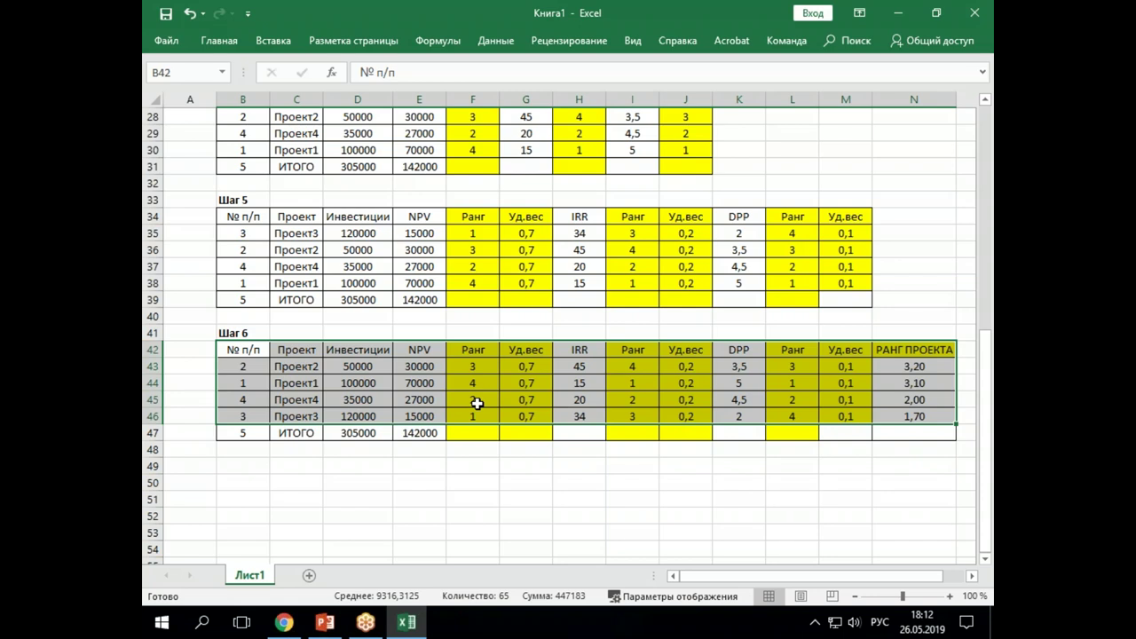
- Enter the note "Зона отсечения 2" in C49 below the "Шаг 6" table
click(253, 365)
drag(299, 370, 365, 400)
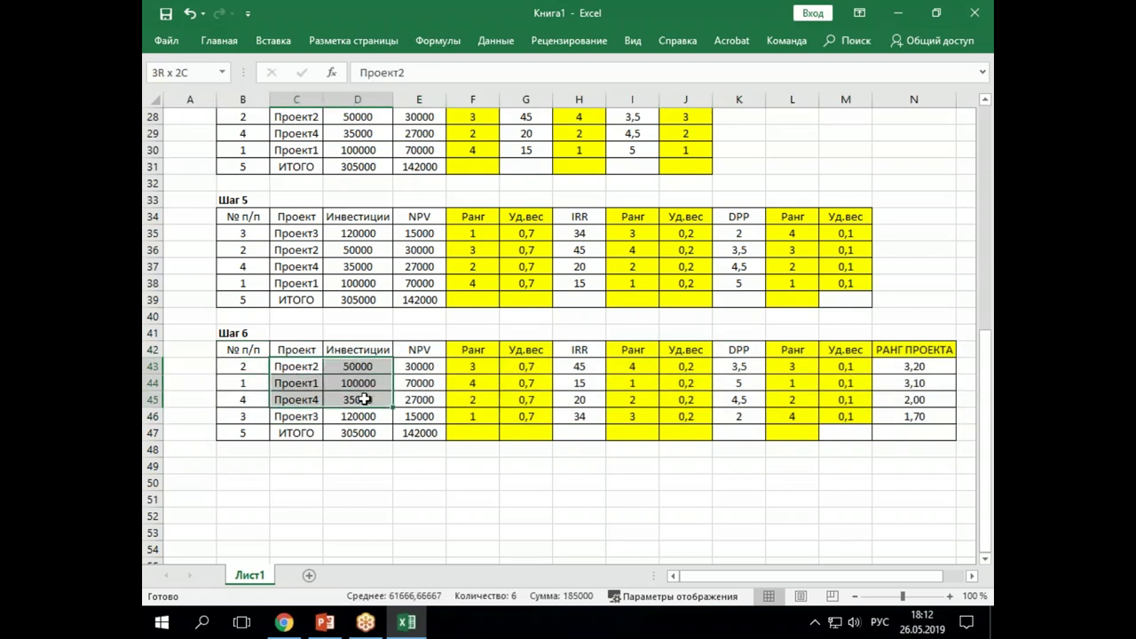
click(292, 464)
text(Зо)
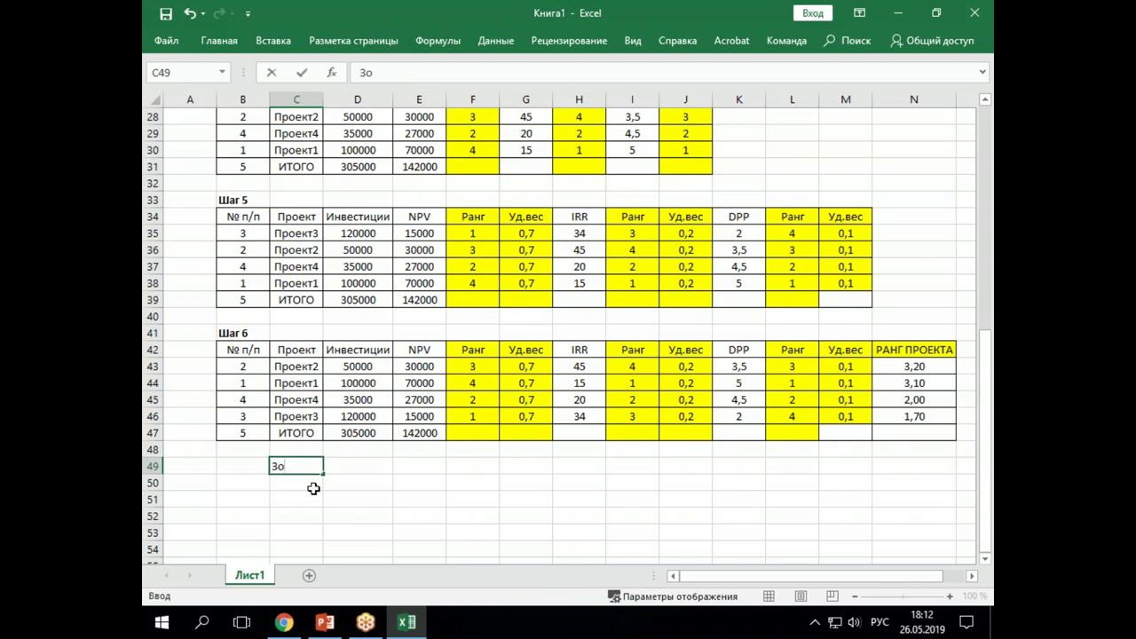
text(на отсечения 2)
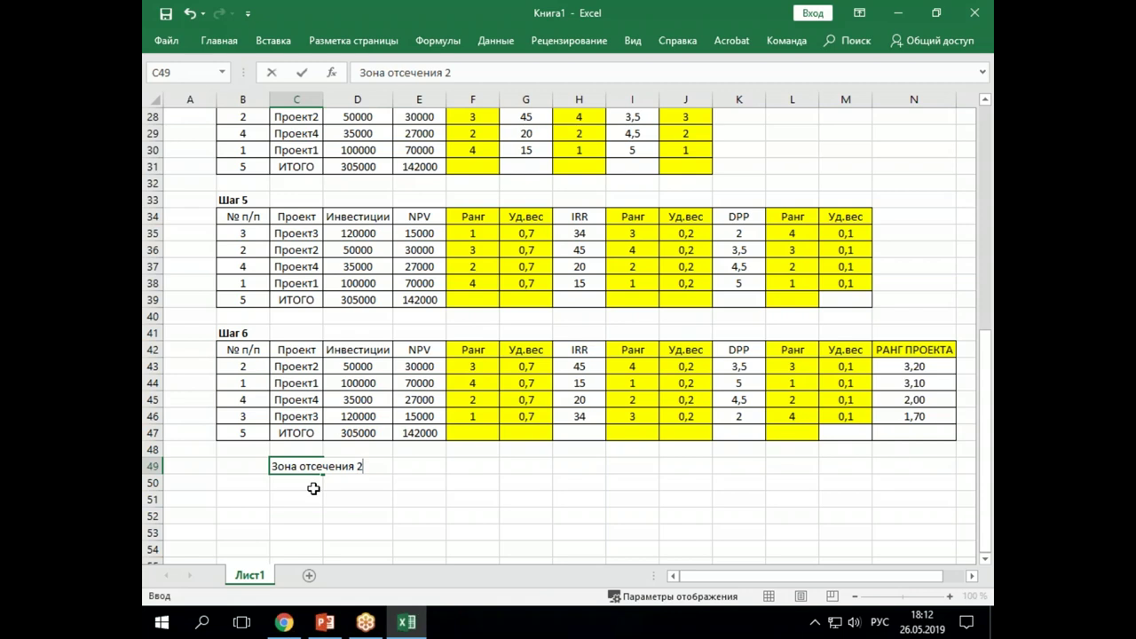
key(Return)
key(Up)
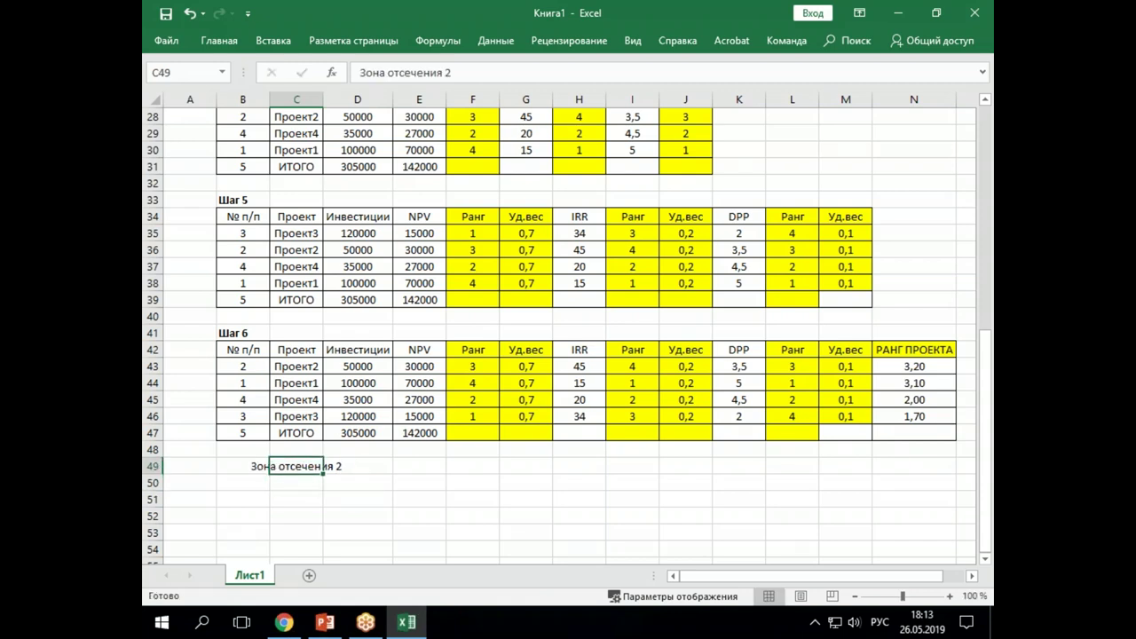
- Left-align the note in C49 and complete its text to "Зона отсечения 280000"
click(219, 41)
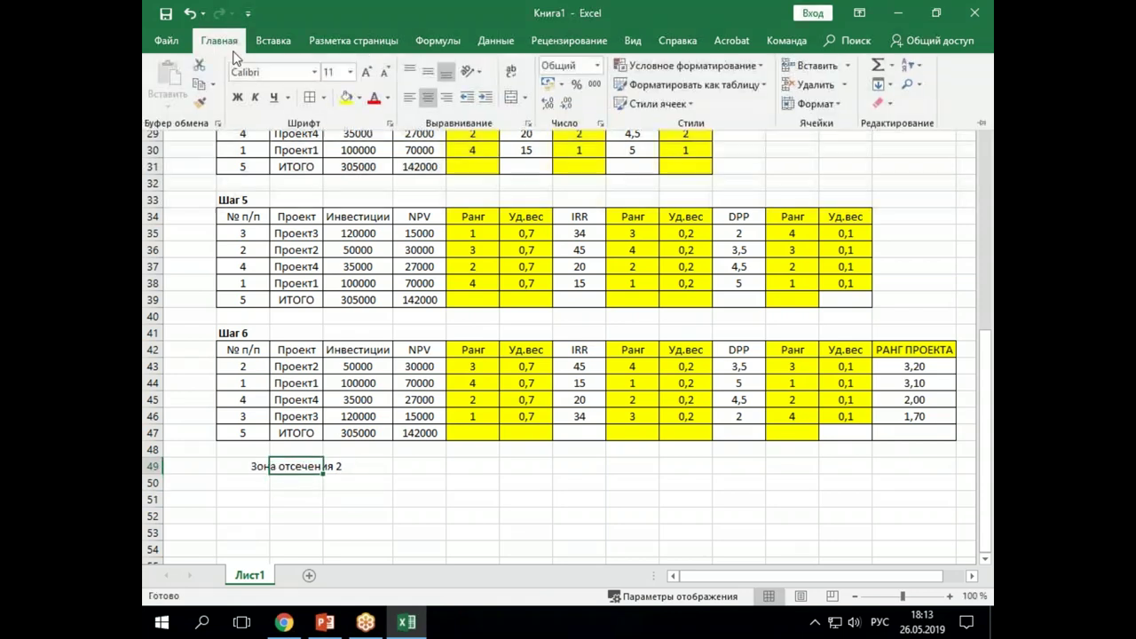
click(409, 97)
click(299, 468)
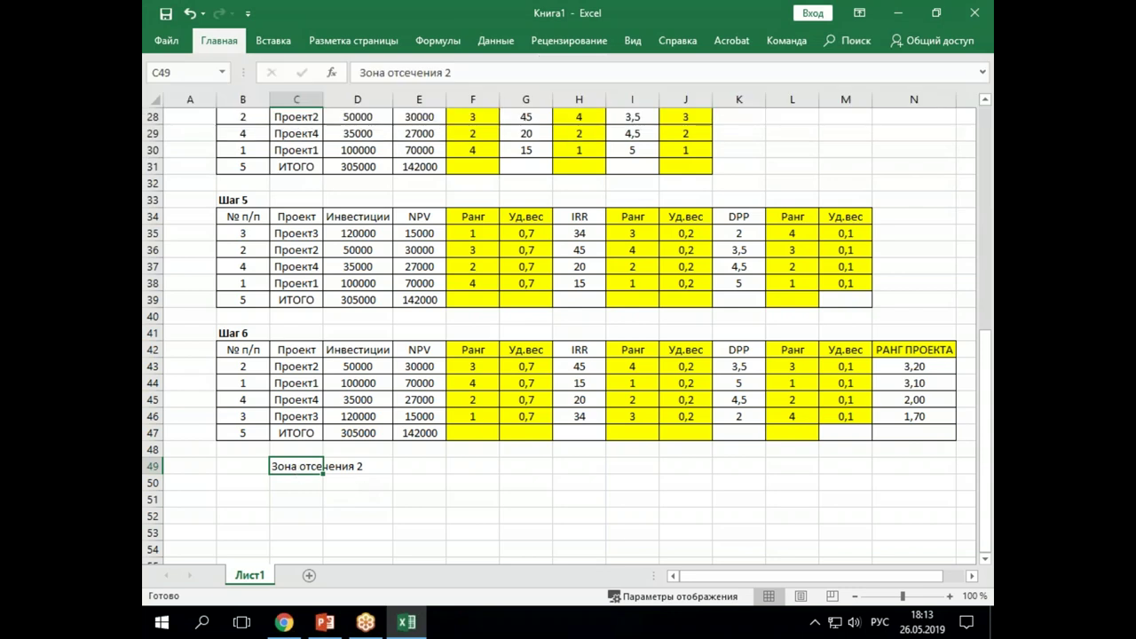
double_click(299, 466)
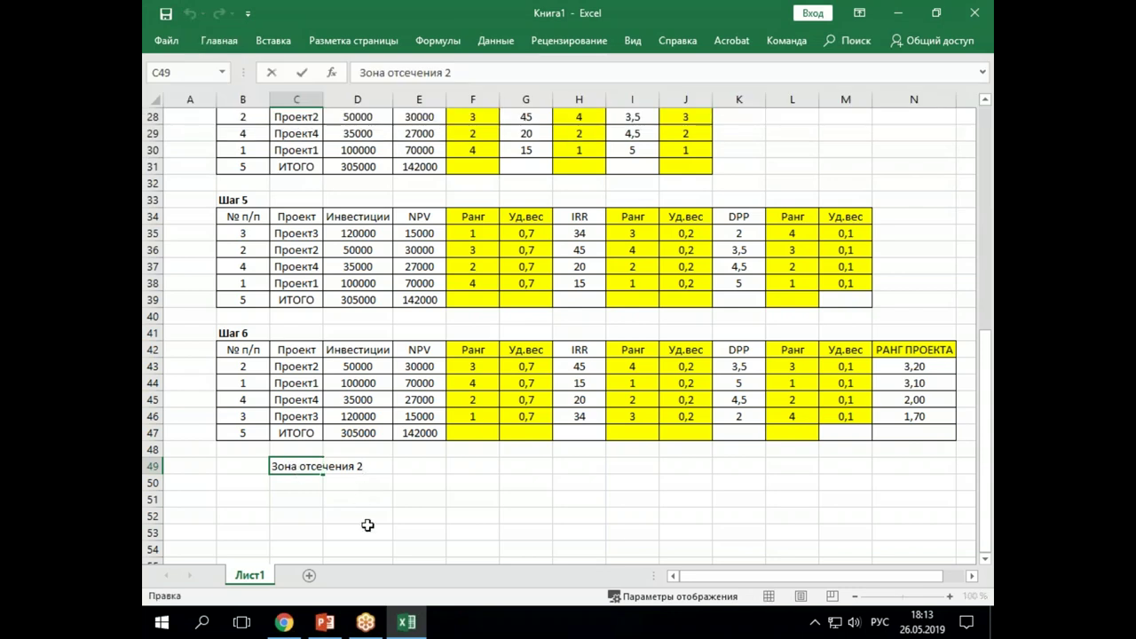
text(80000)
key(Return)
key(Up)
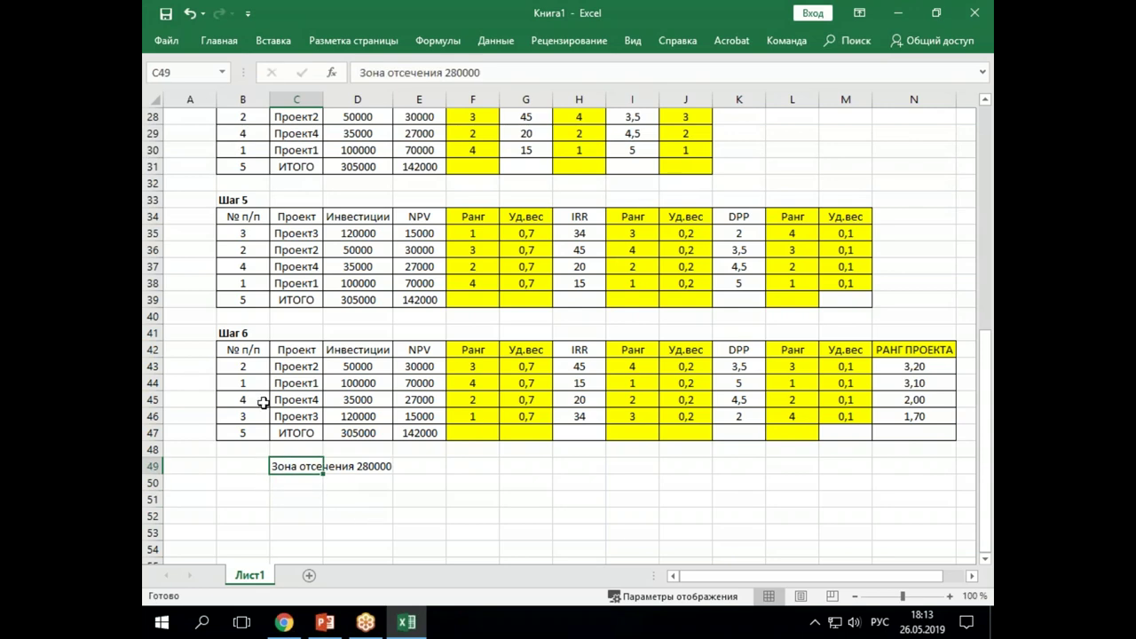
- Fill the rows of Проект2, Проект1 and Проект4 in the "Шаг 6" table, B43:N45, with green
drag(364, 365, 375, 399)
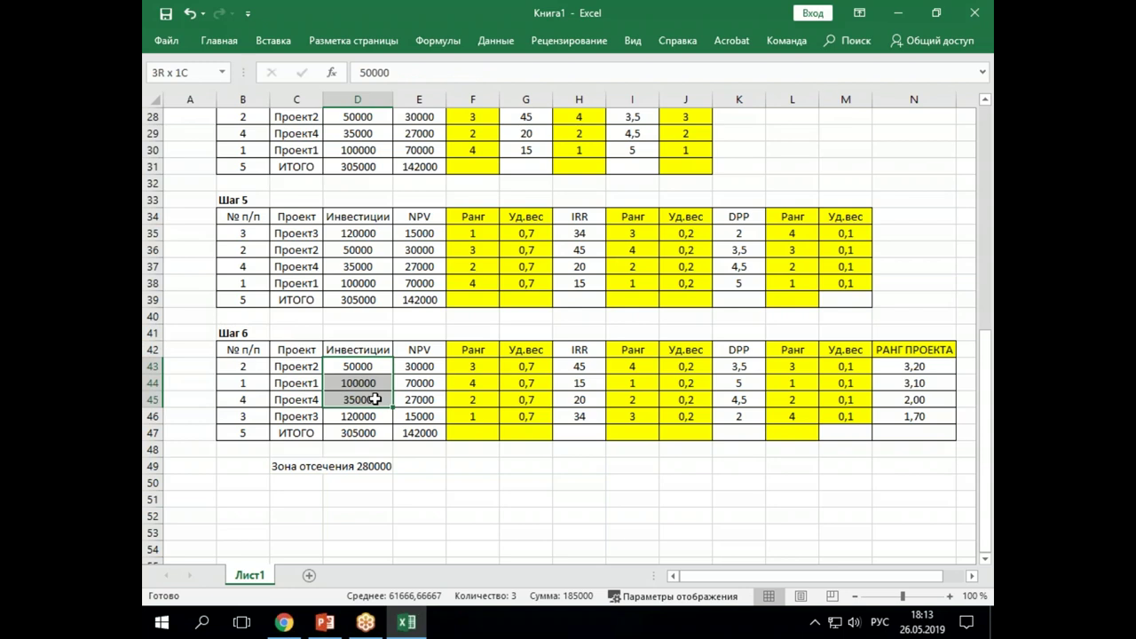
mouse_move(375, 400)
mouse_down()
mouse_move(375, 413)
mouse_move(377, 401)
mouse_up()
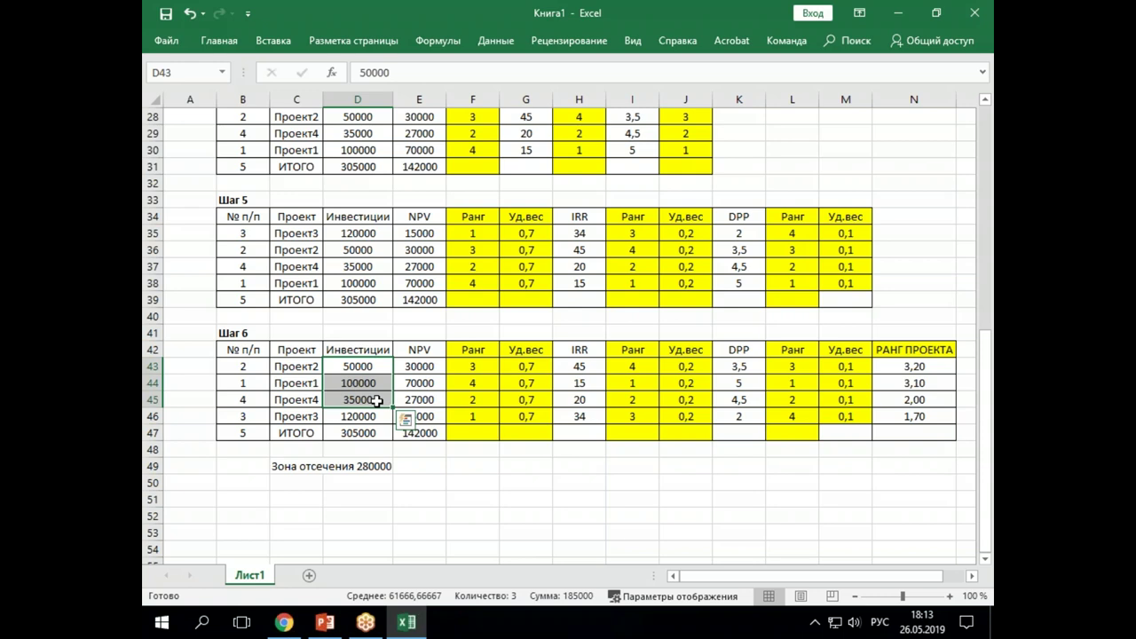
drag(246, 365, 914, 399)
click(219, 40)
click(358, 98)
click(400, 227)
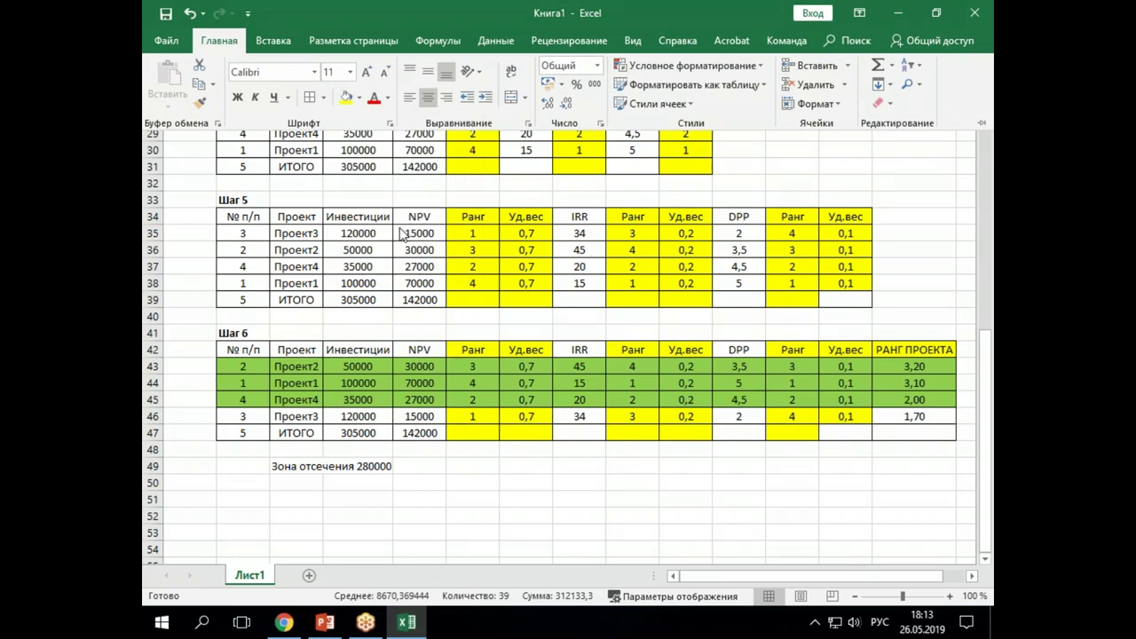
click(357, 449)
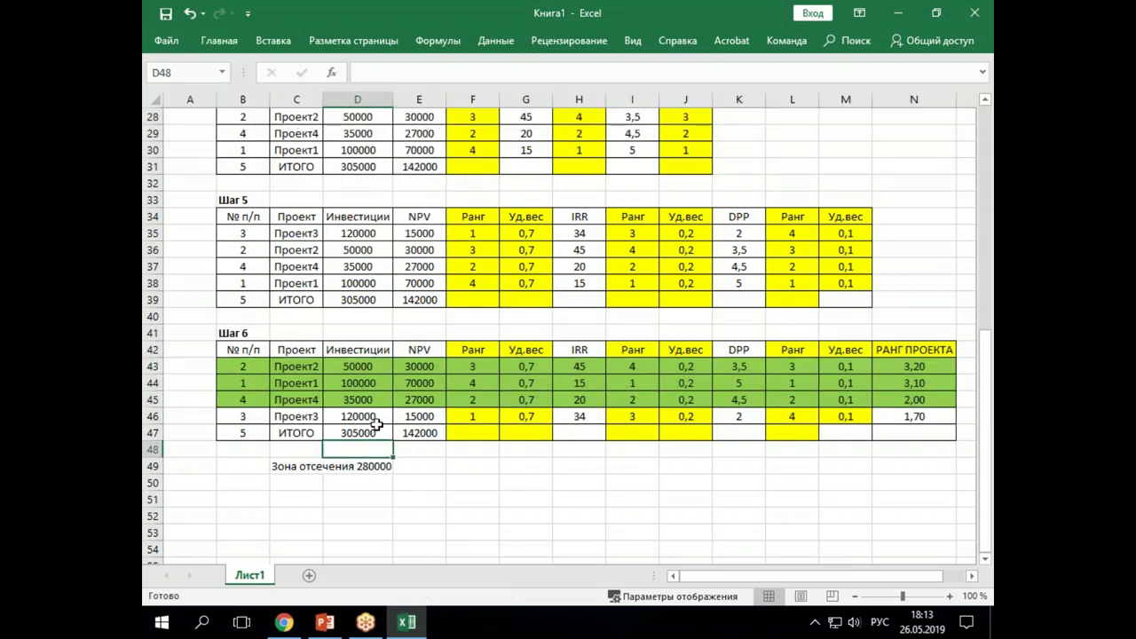
click(152, 417)
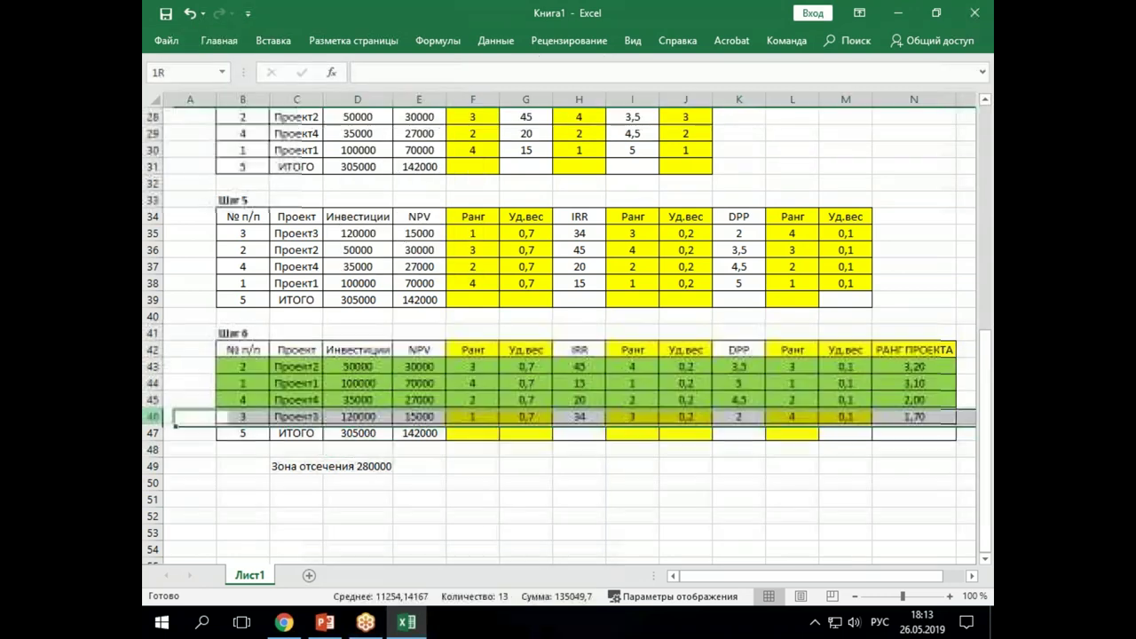
right_click(155, 417)
key(Escape)
click(459, 383)
- Copy the "Шаг 6" heading and table, rows 41 to 47, and paste them starting at row 51
drag(153, 333, 240, 431)
right_click(282, 367)
click(368, 160)
click(165, 501)
click(219, 41)
click(167, 88)
- Change the heading of the copied table in B51 to "Шаг 7"
double_click(249, 500)
key(BackSpace)
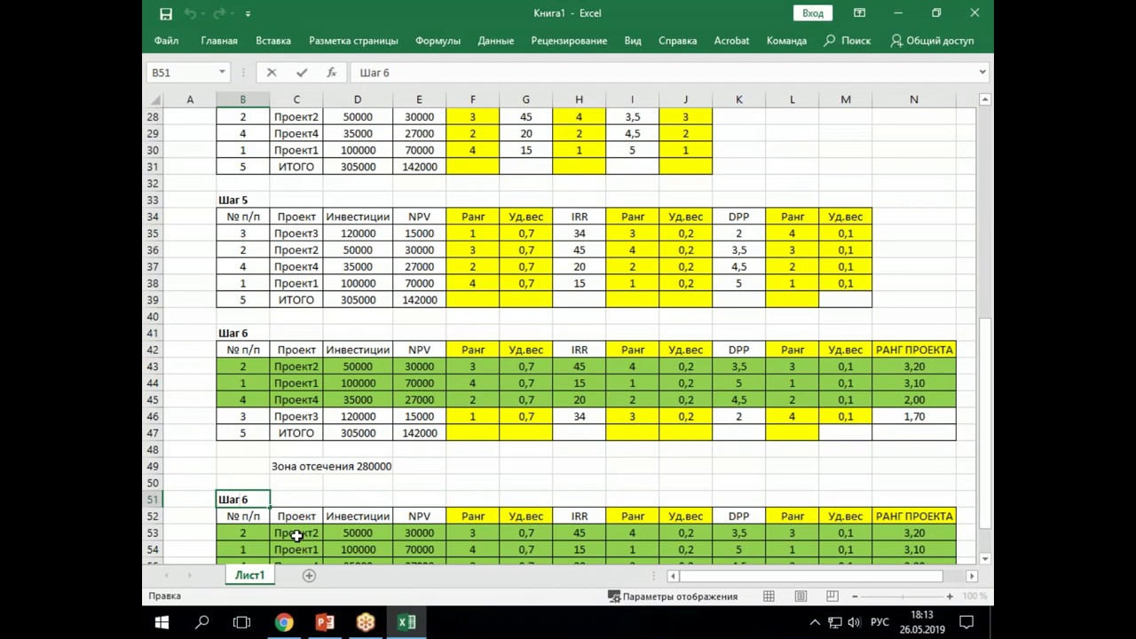
text(7)
key(Return)
- Delete row 56 with Проект3 from the "Шаг 7" table
scroll(528, 291, down, 4)
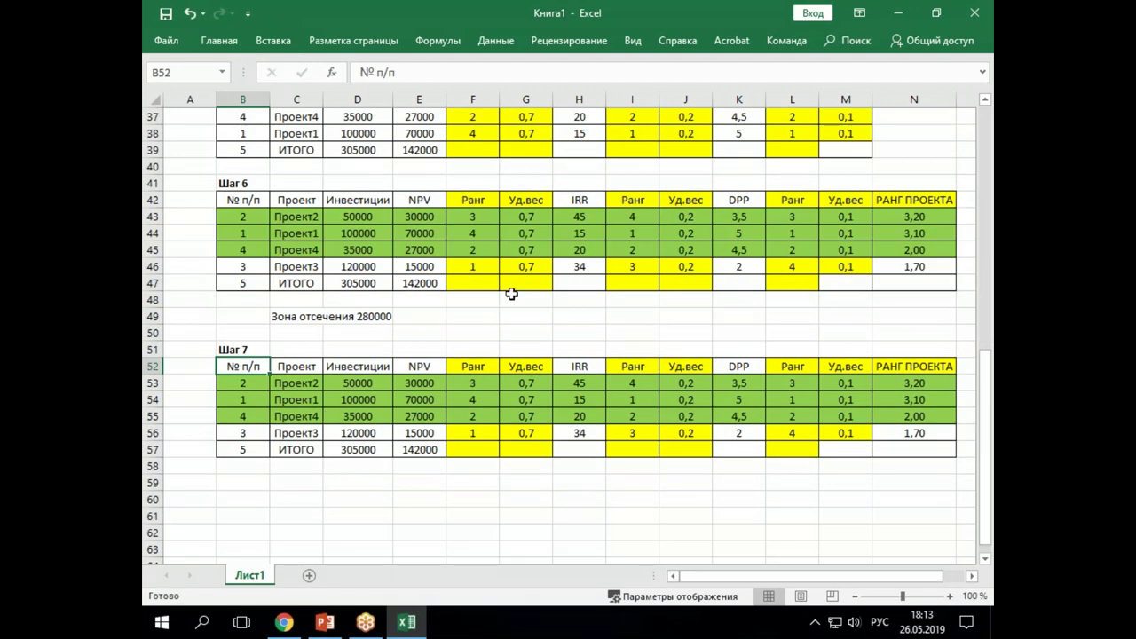
click(153, 384)
right_click(243, 383)
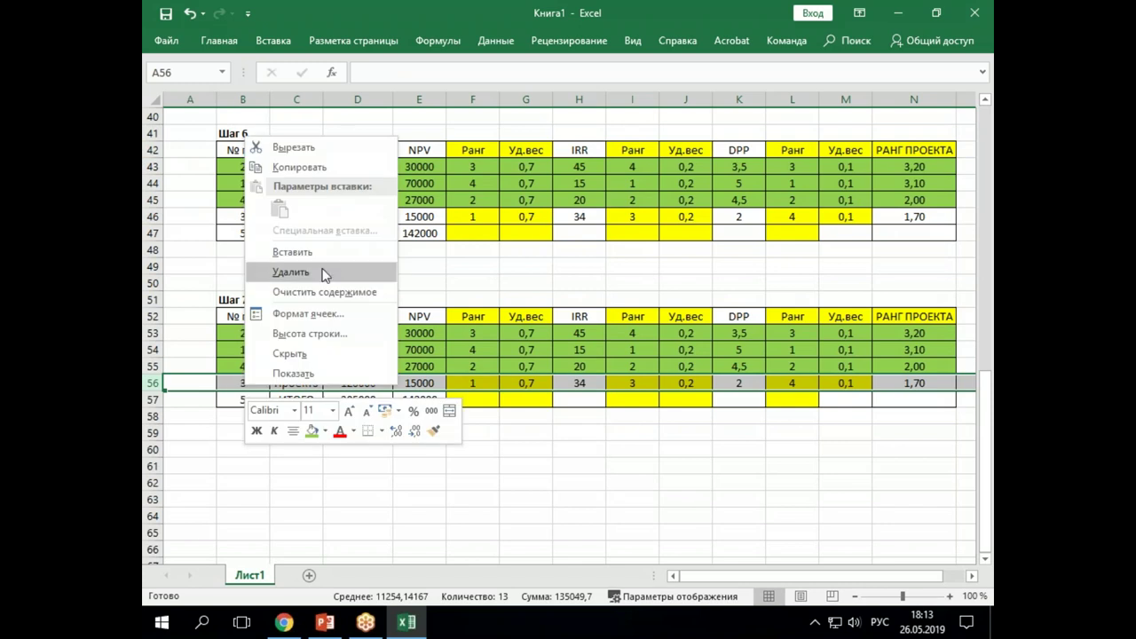
click(284, 270)
- Clear the copied investment total in D56 of the "Шаг 7" table
click(368, 384)
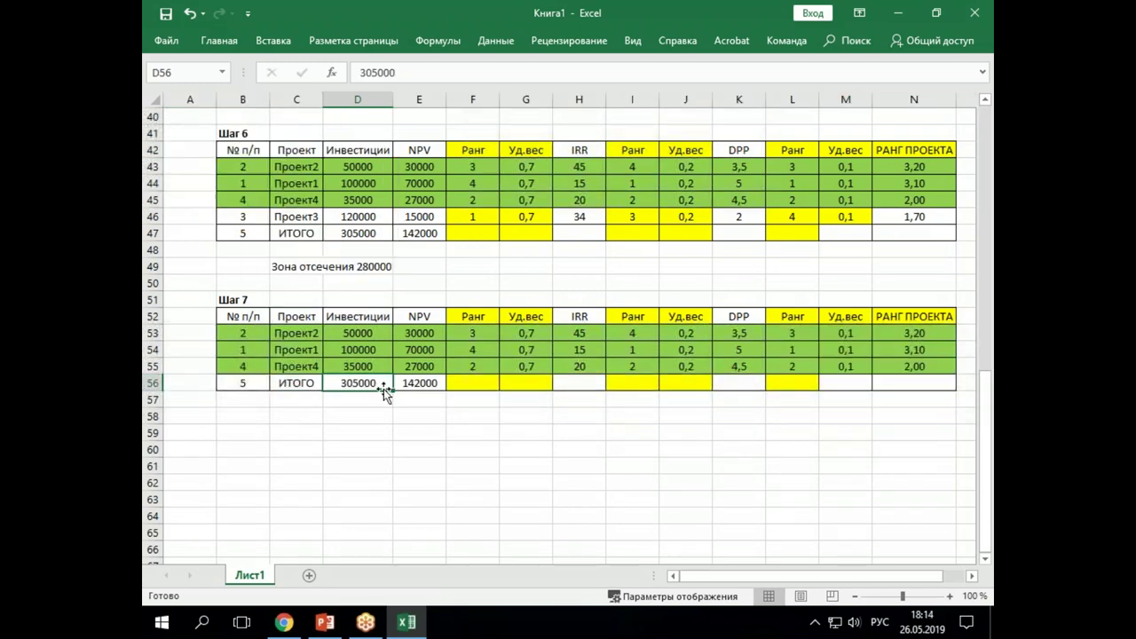
key(Delete)
- Try to total the investments with AutoSum over D53:D57 and clear the sum from D57
drag(360, 333, 359, 399)
click(219, 40)
click(878, 65)
click(359, 383)
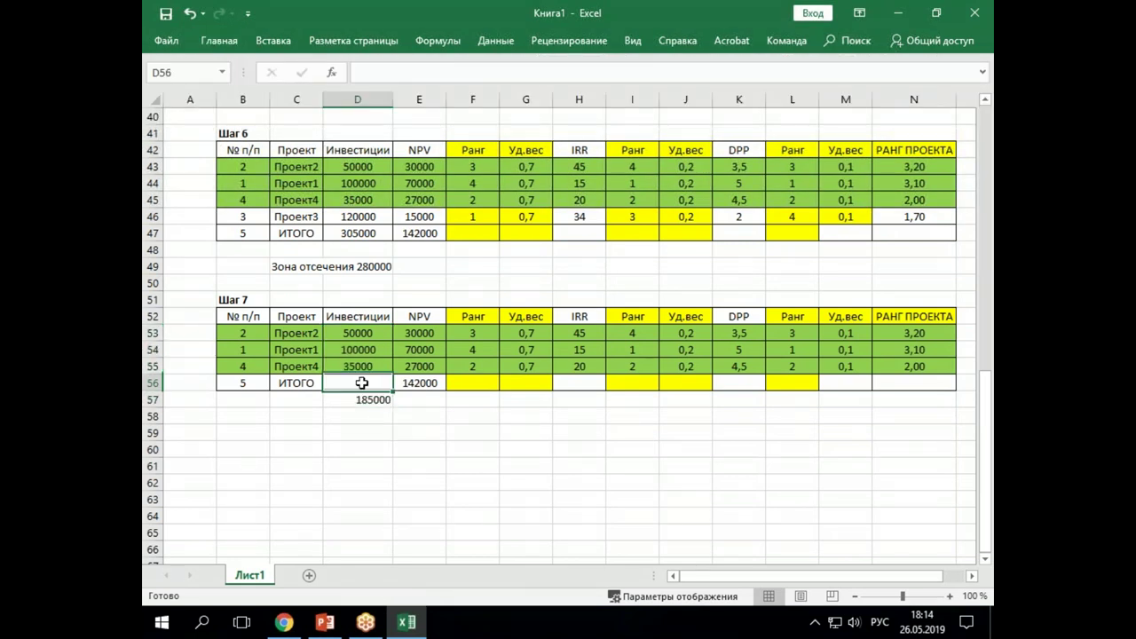
click(353, 401)
key(Delete)
- Total the investments of the three remaining projects in D56 with =СУММ(D53:D55)
drag(355, 333, 357, 379)
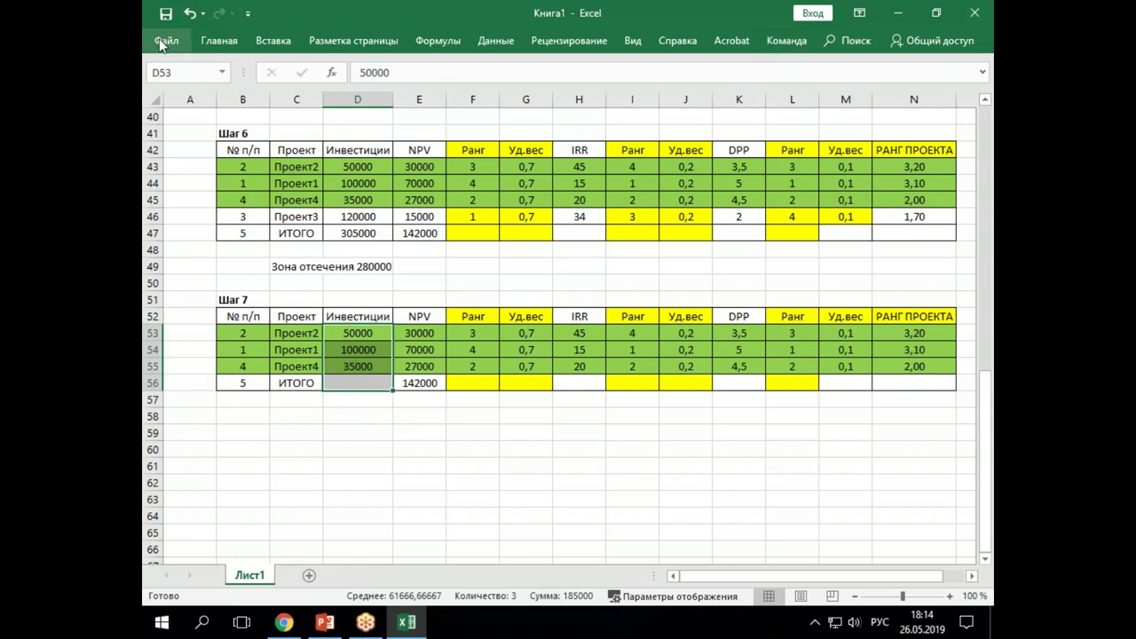
click(220, 41)
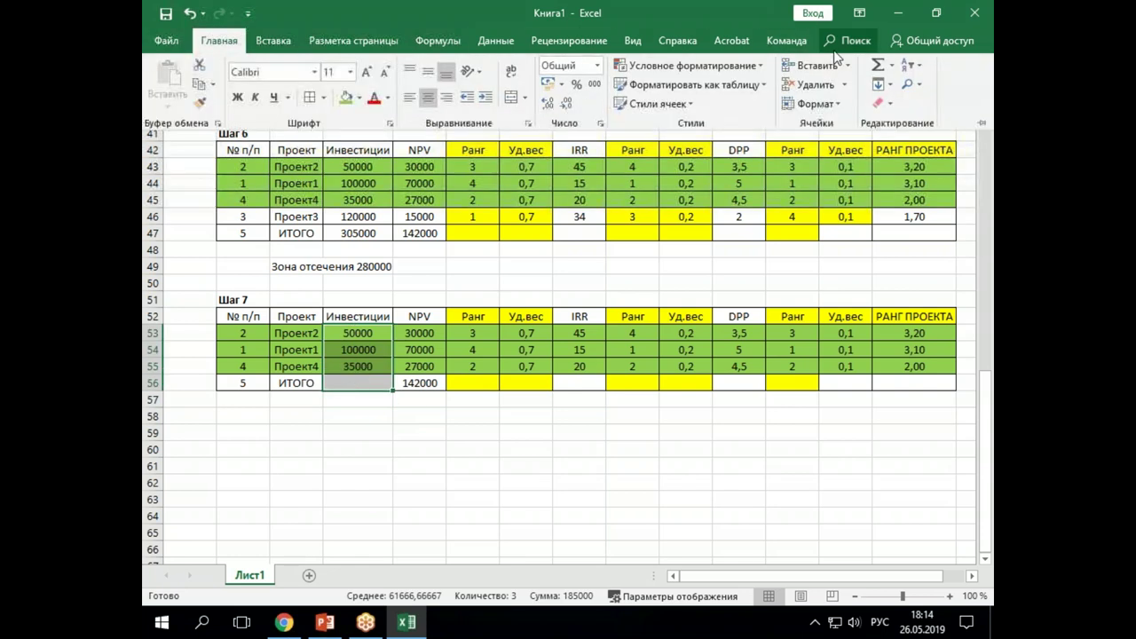
click(877, 65)
click(380, 458)
click(363, 382)
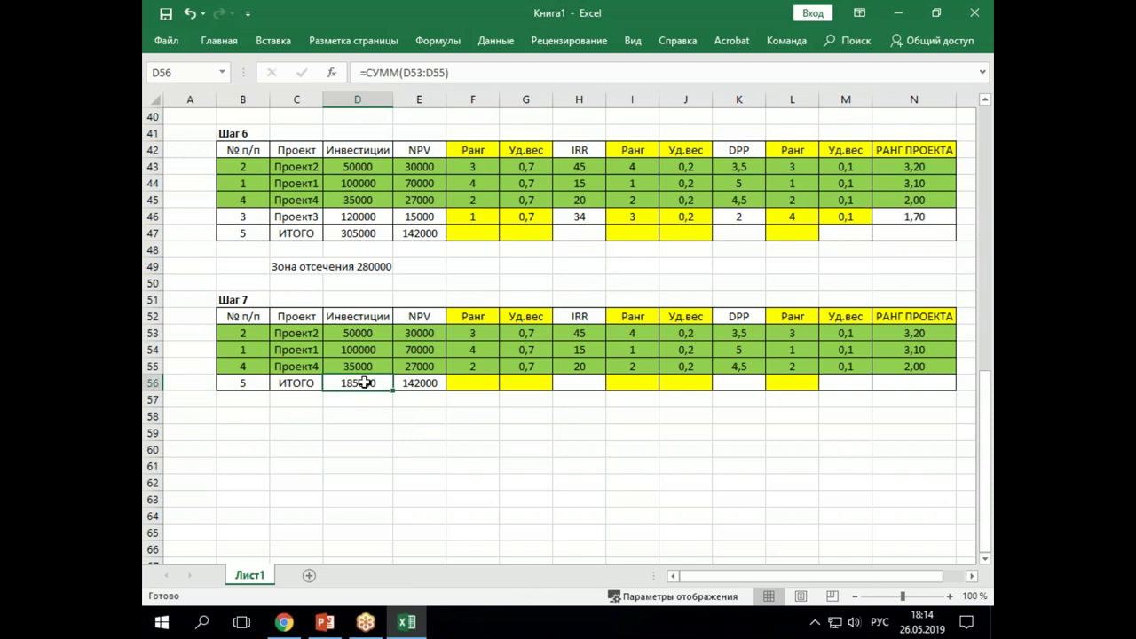
- Replace the copied NPV total in E56 with an AutoSum of the three remaining projects' NPV values
click(416, 382)
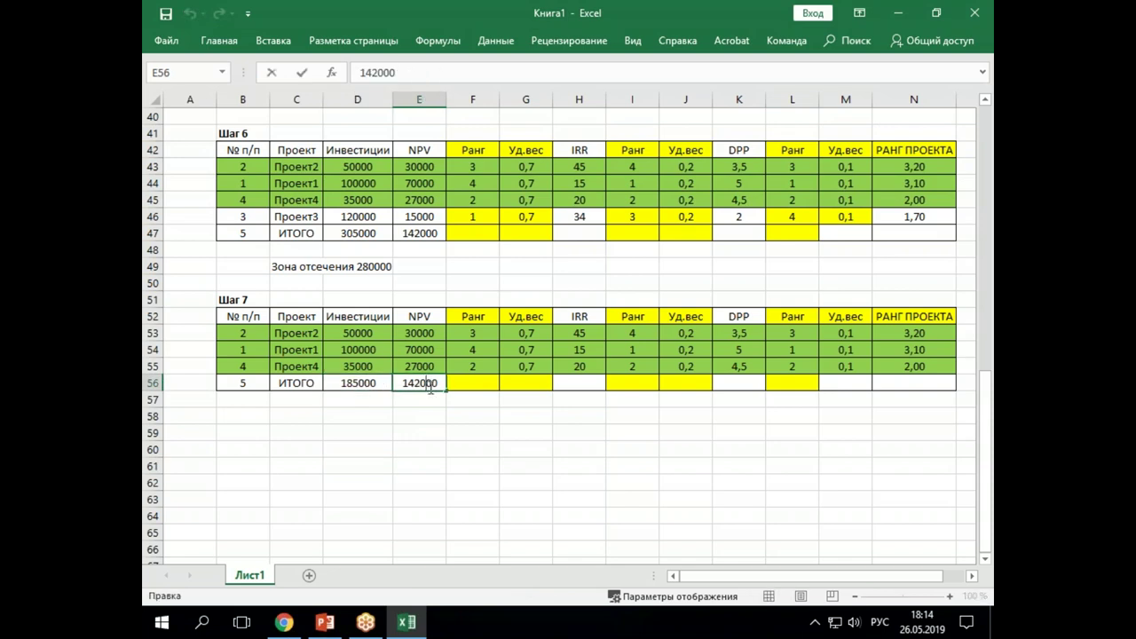
click(435, 447)
click(431, 382)
key(Delete)
drag(417, 334, 419, 384)
click(218, 36)
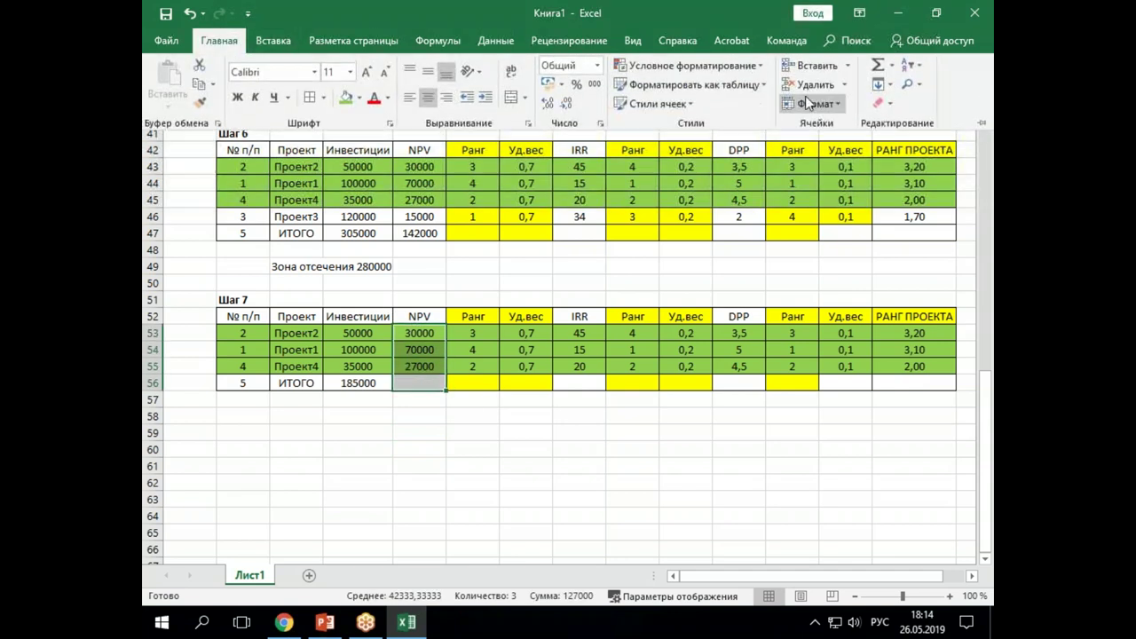
click(884, 64)
click(343, 389)
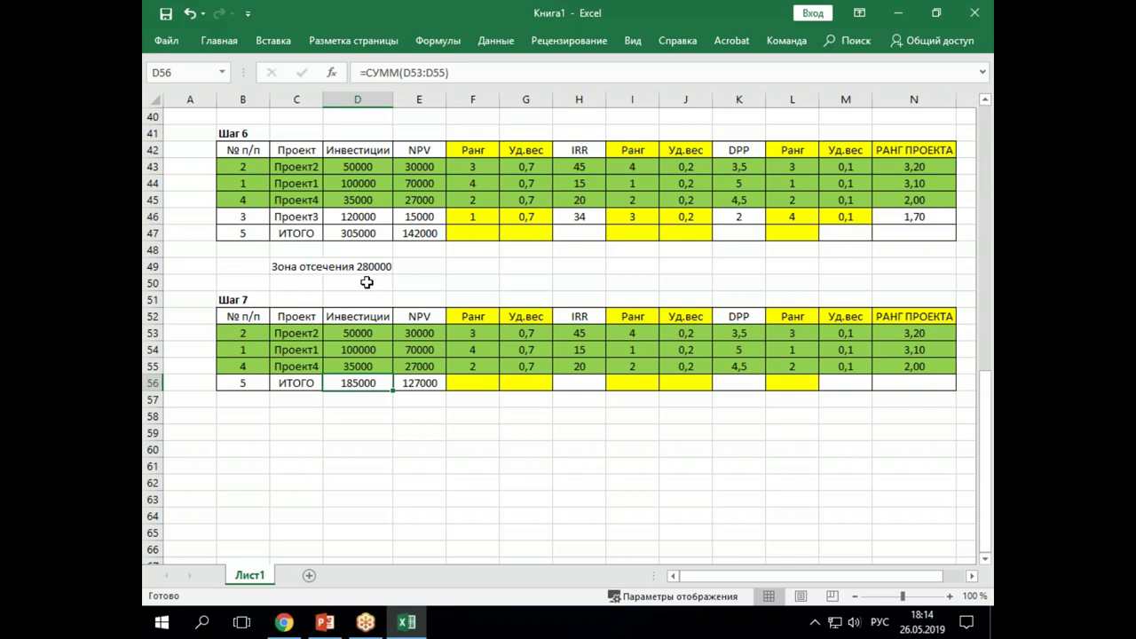
- Review the tables from "Шаг 1" to "Шаг 7" and compare the selected projects with the investment portfolio slide in PowerPoint
scroll(421, 338, up, 13)
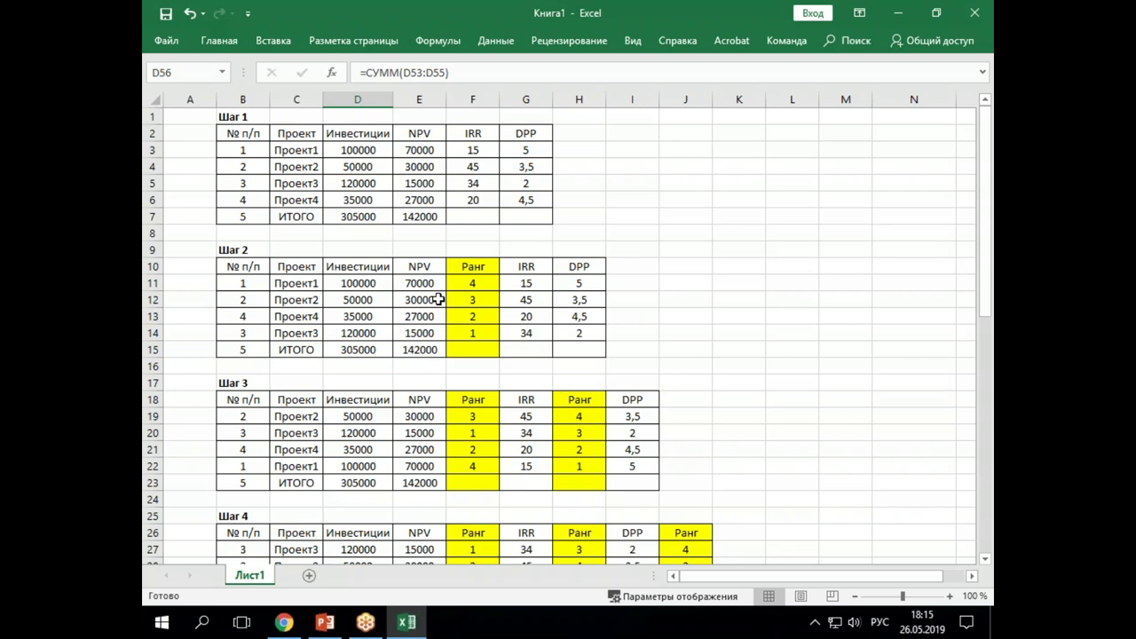
scroll(425, 306, down, 10)
scroll(646, 246, down, 2)
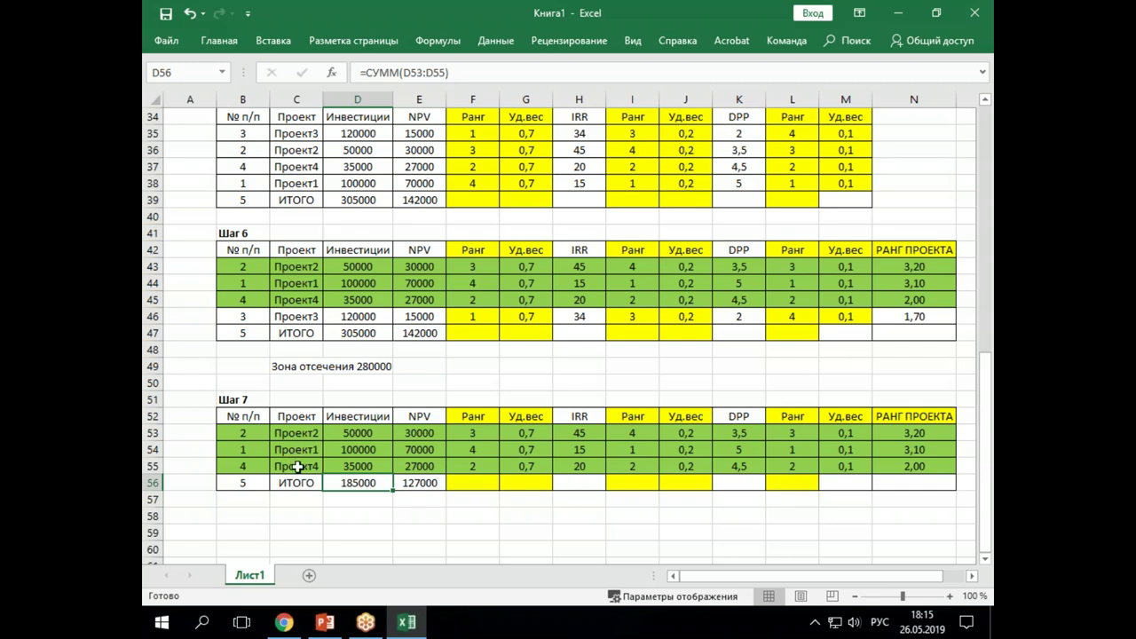
click(324, 621)
scroll(702, 218, down, 1)
scroll(701, 219, up, 1)
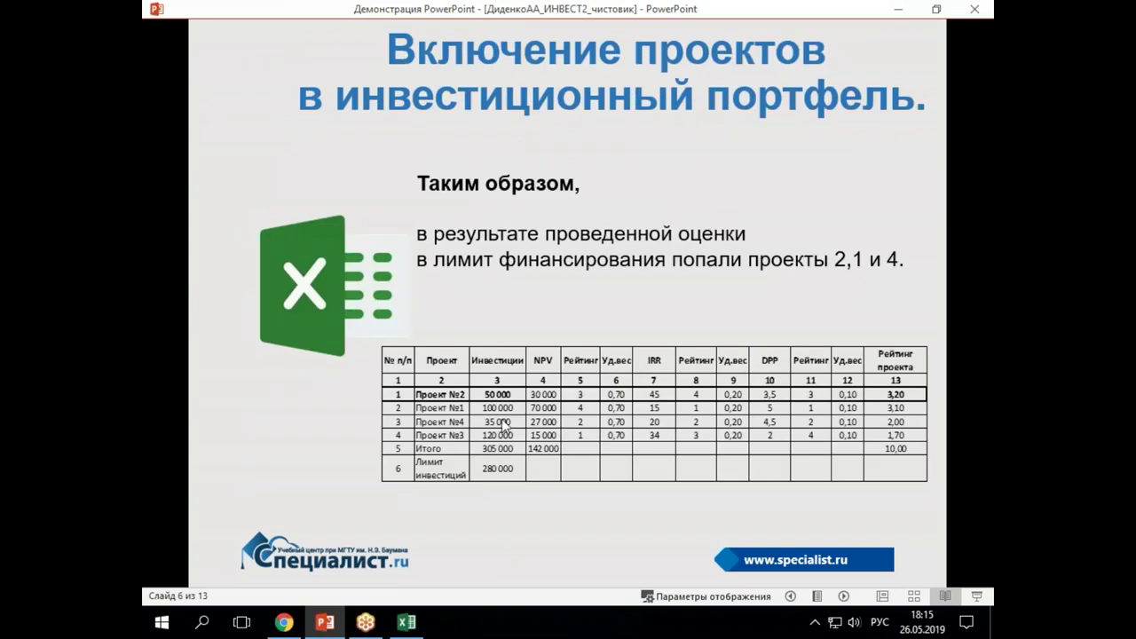
click(408, 625)
click(479, 378)
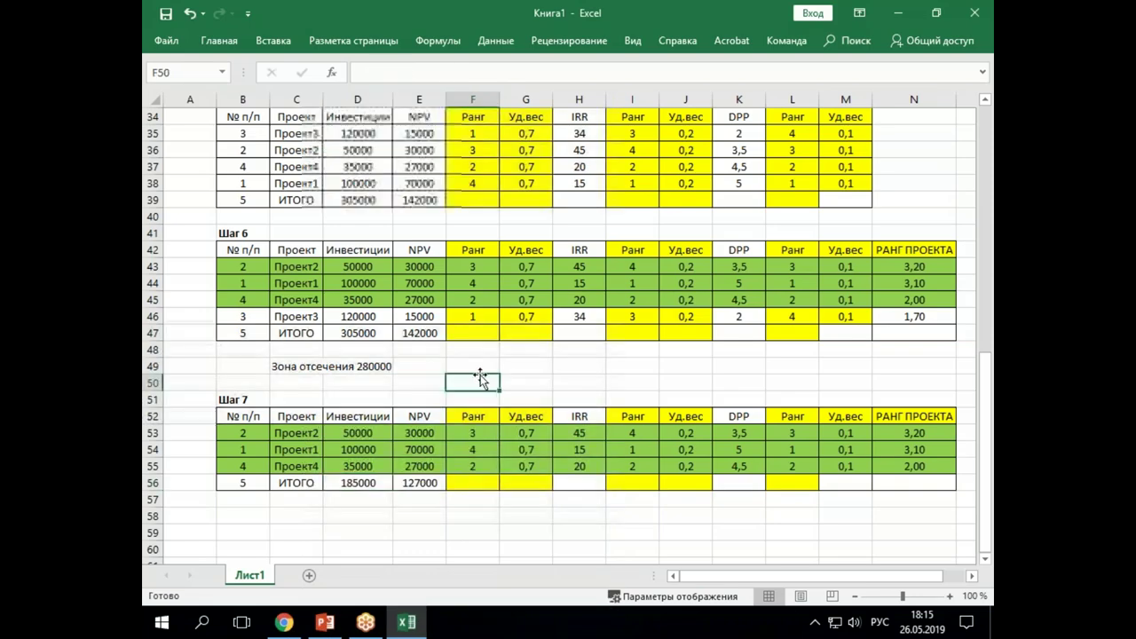
scroll(587, 373, up, 5)
scroll(588, 373, up, 6)
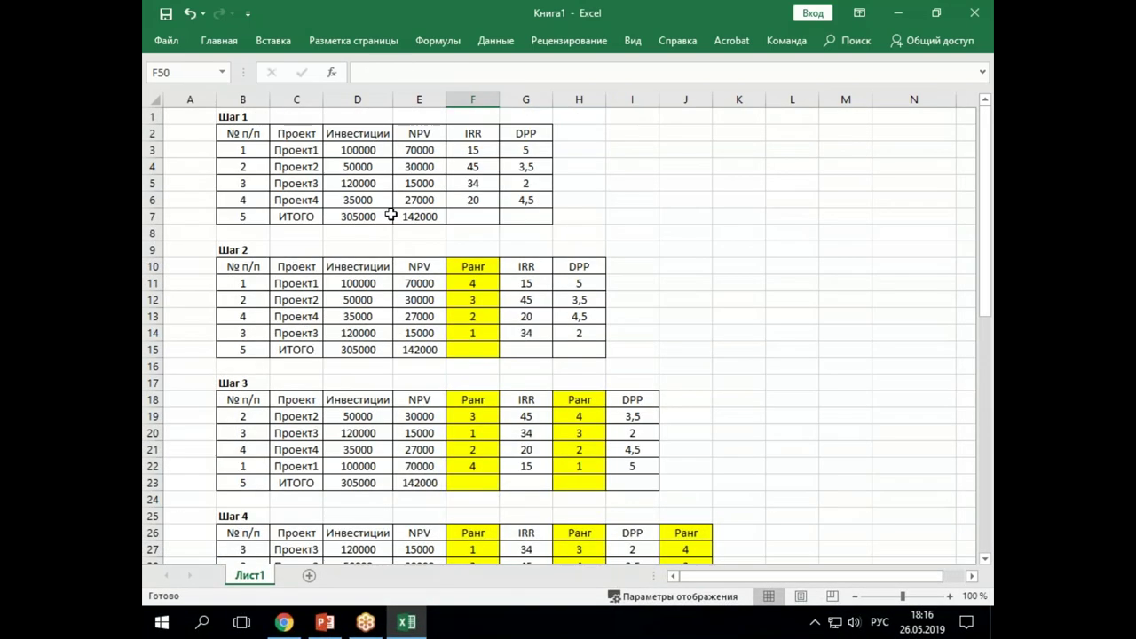
- Review the ranking tables down to "Шаг 7", then switch to PowerPoint and advance past the investment portfolio slide
scroll(417, 223, down, 4)
scroll(417, 224, down, 5)
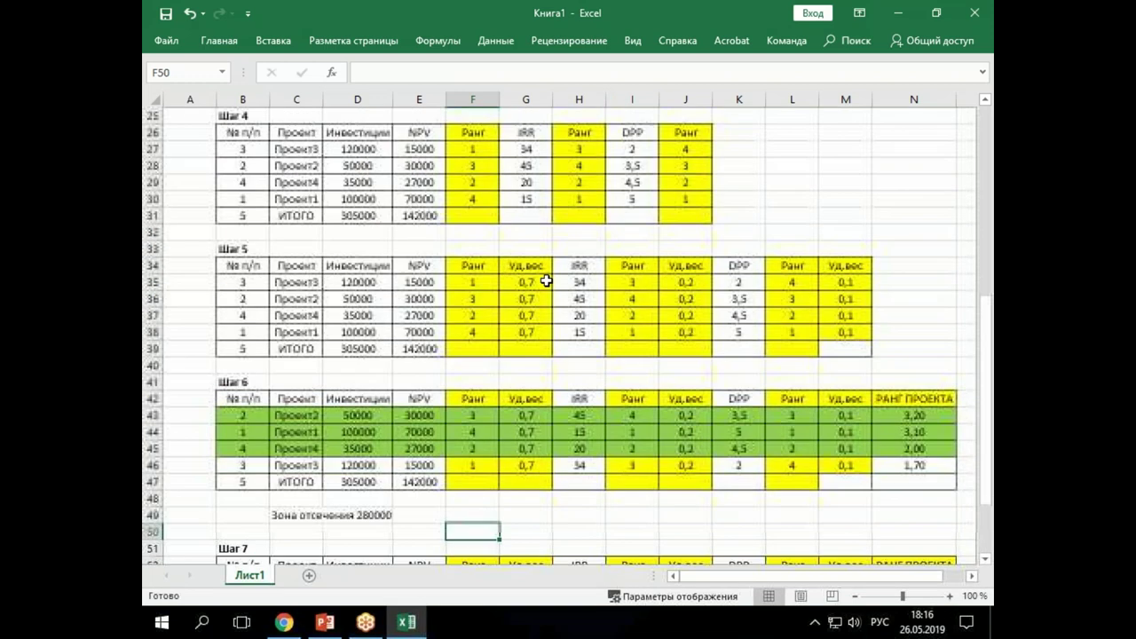
scroll(550, 291, down, 2)
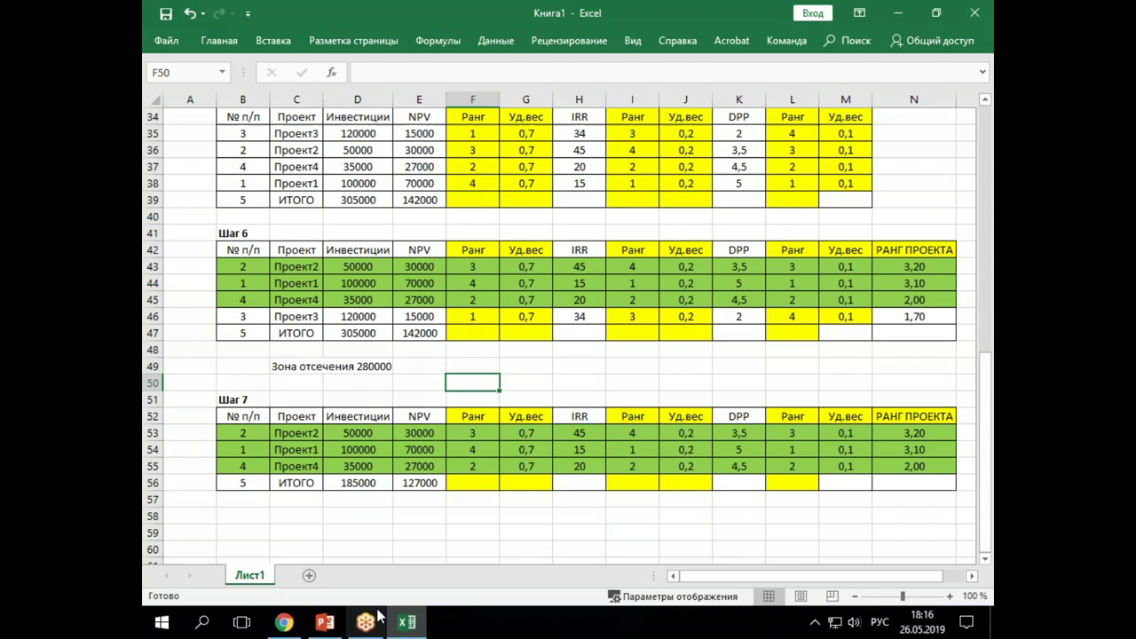
click(325, 621)
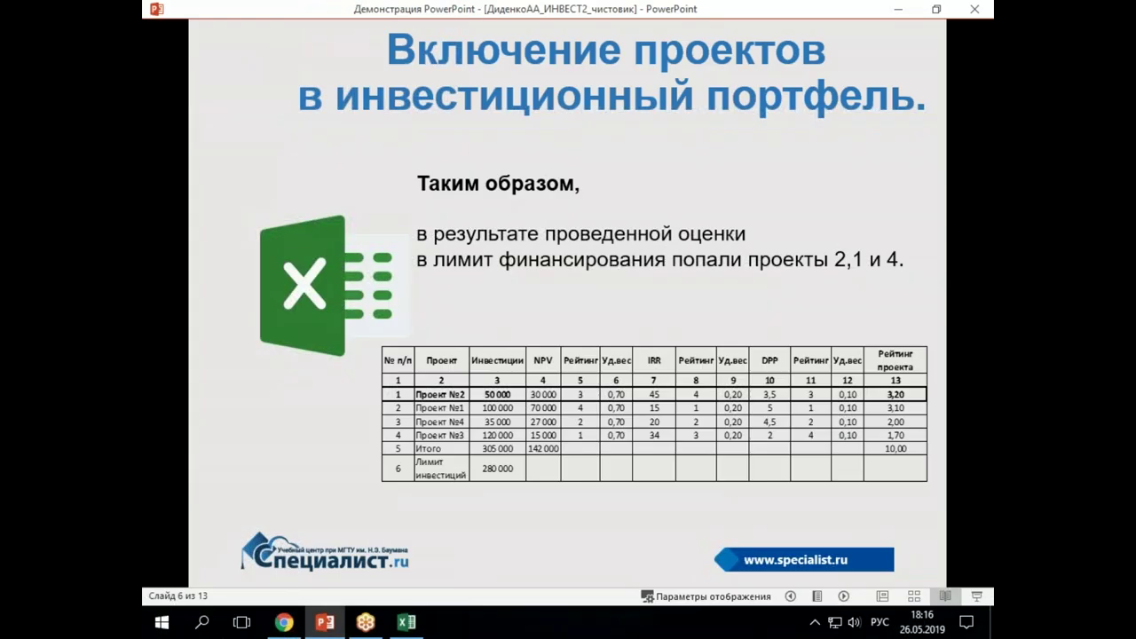
click(553, 259)
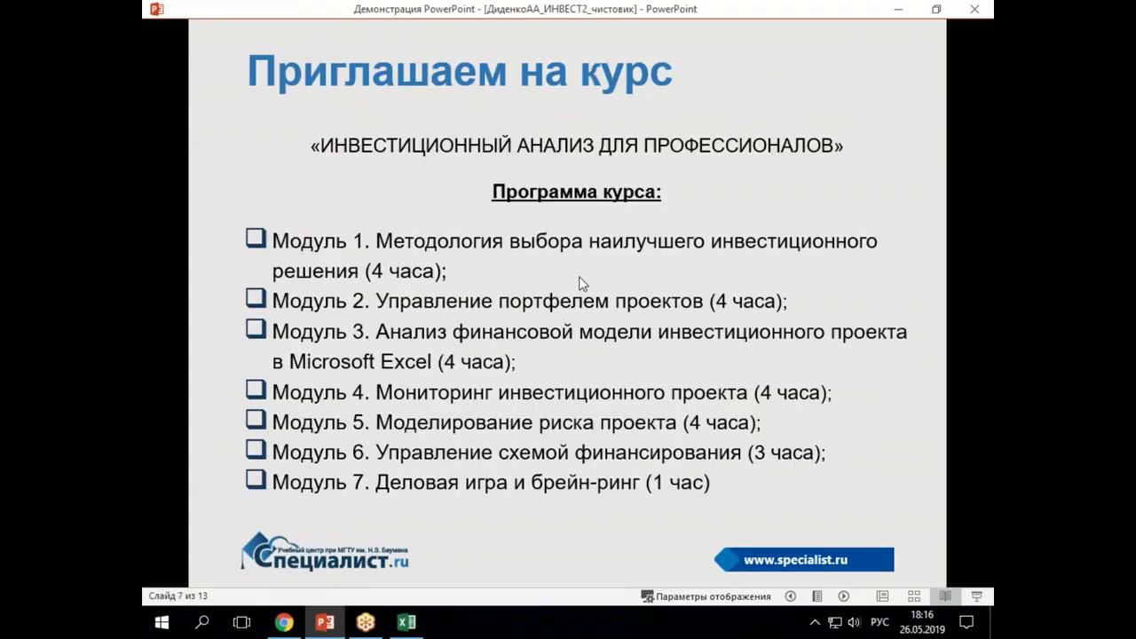
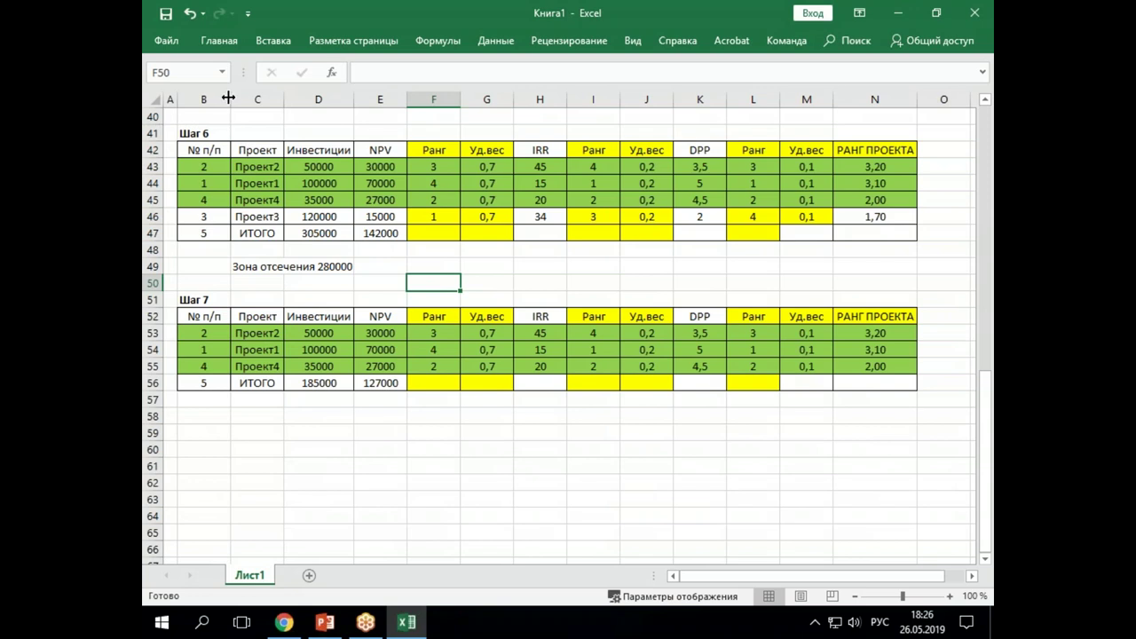
- Copy the "Шаг 6" table in rows 41 to 47 and paste it below the "Шаг 7" table at row 58
scroll(472, 221, up, 5)
scroll(616, 299, down, 5)
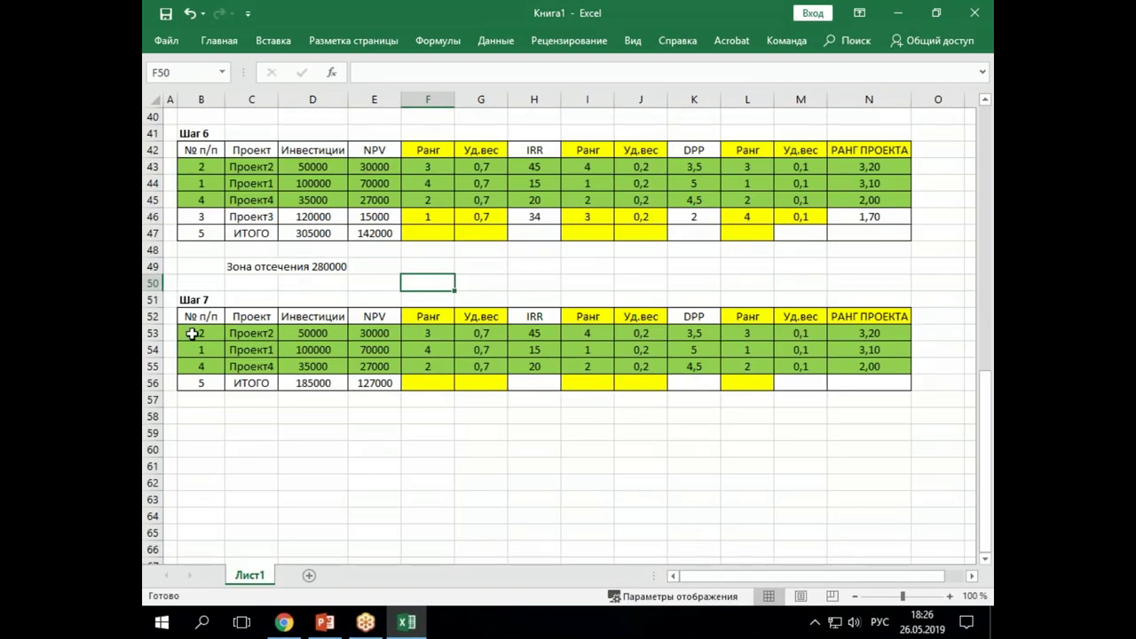
drag(153, 299, 176, 382)
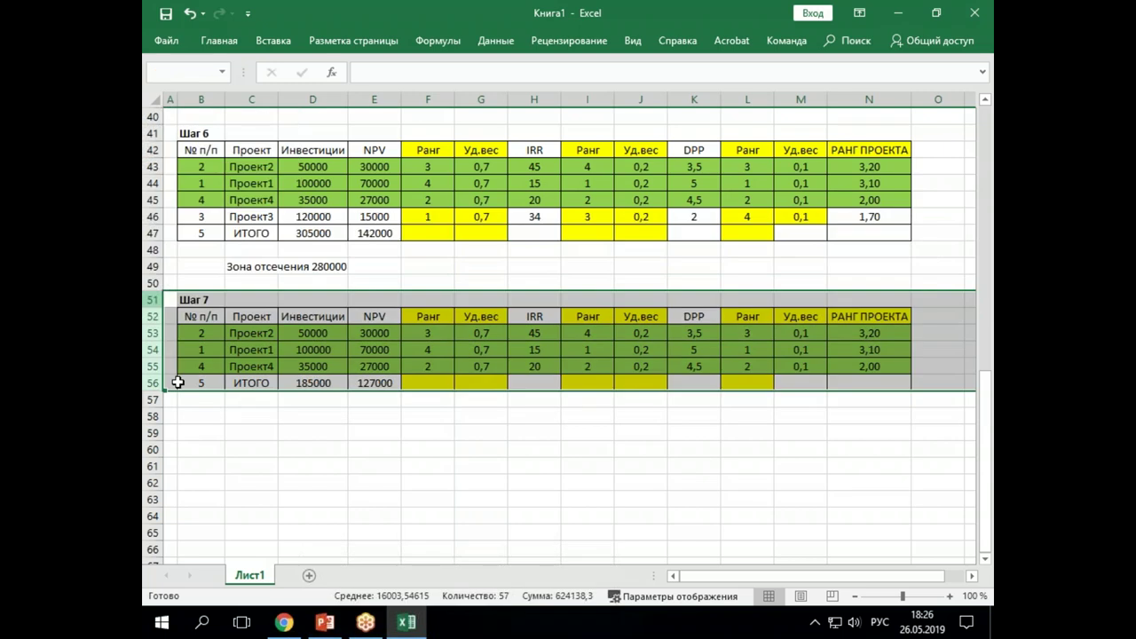
scroll(452, 302, up, 3)
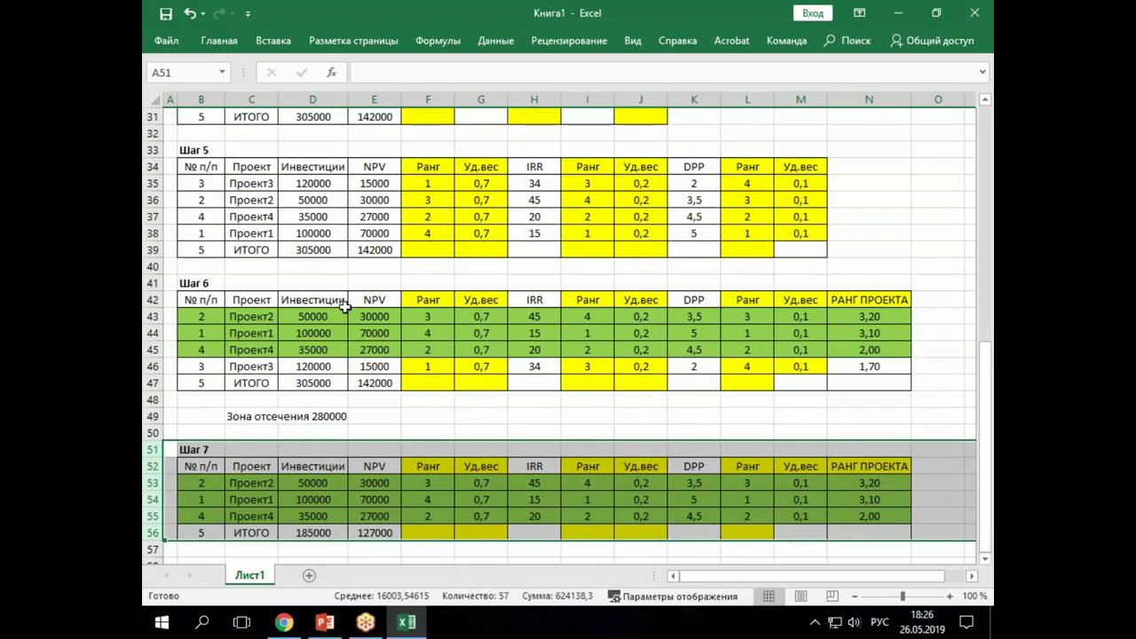
drag(154, 282, 161, 387)
right_click(224, 352)
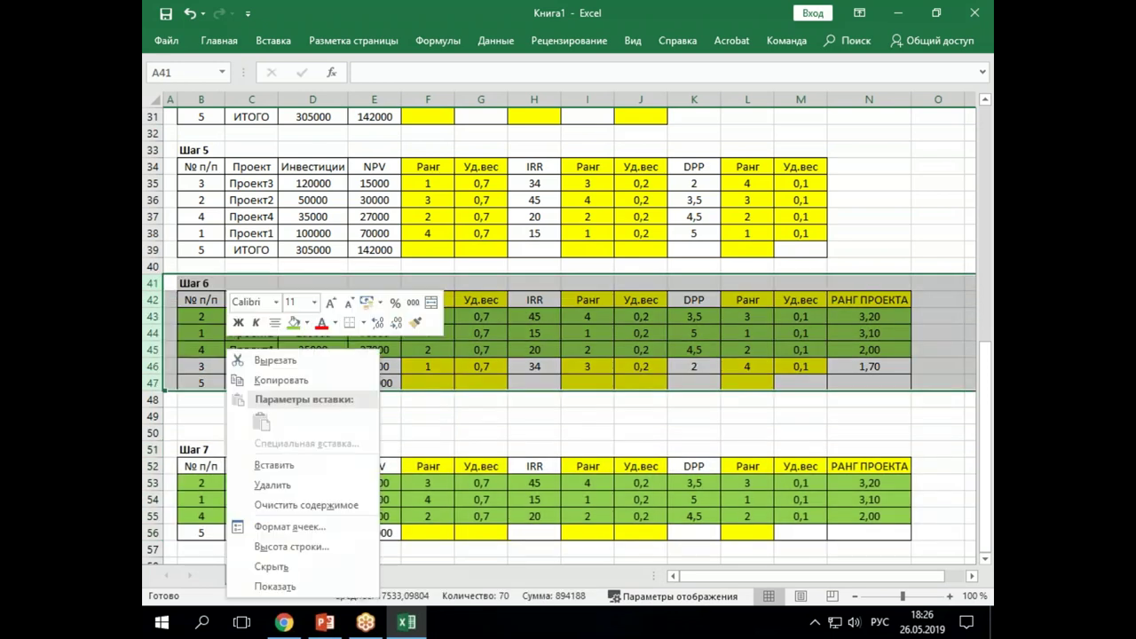
click(282, 380)
scroll(235, 391, down, 4)
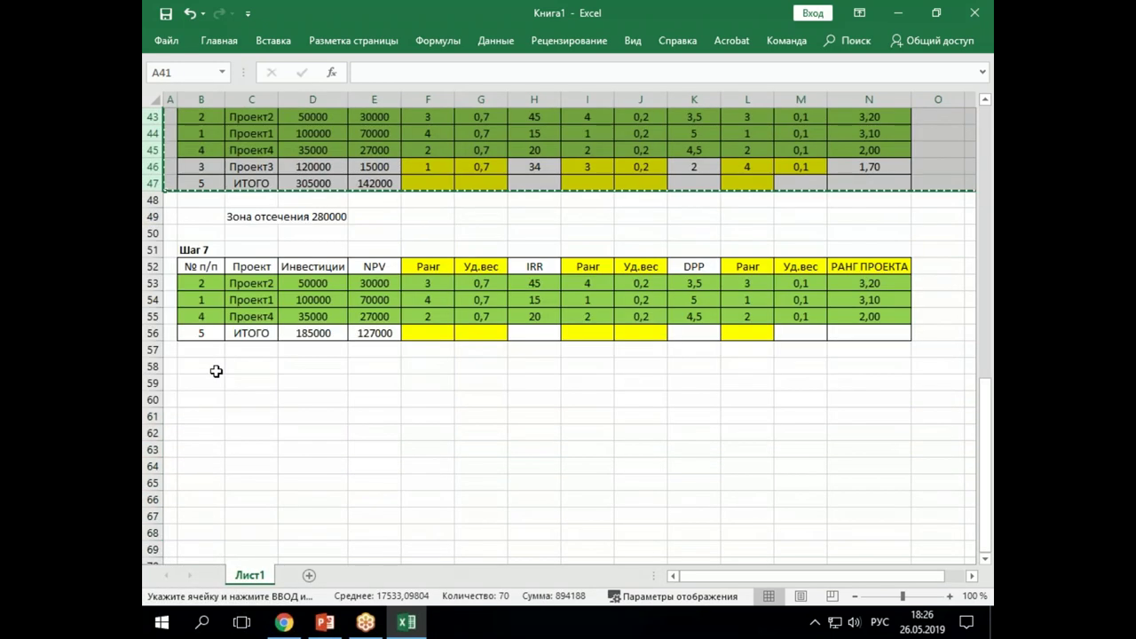
click(155, 366)
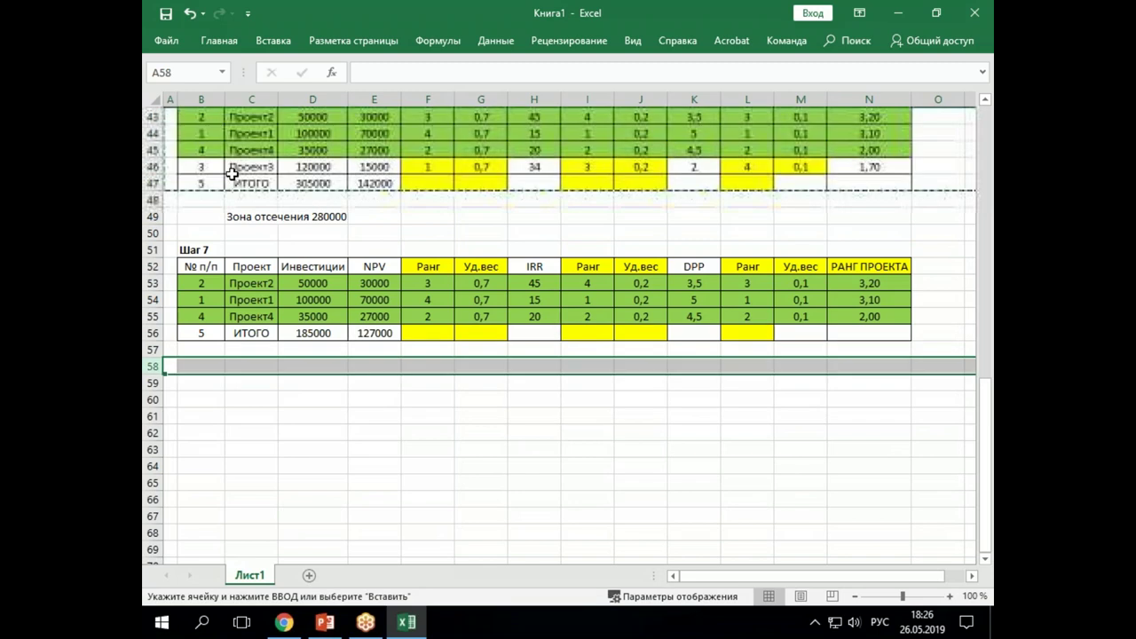
click(221, 41)
click(173, 84)
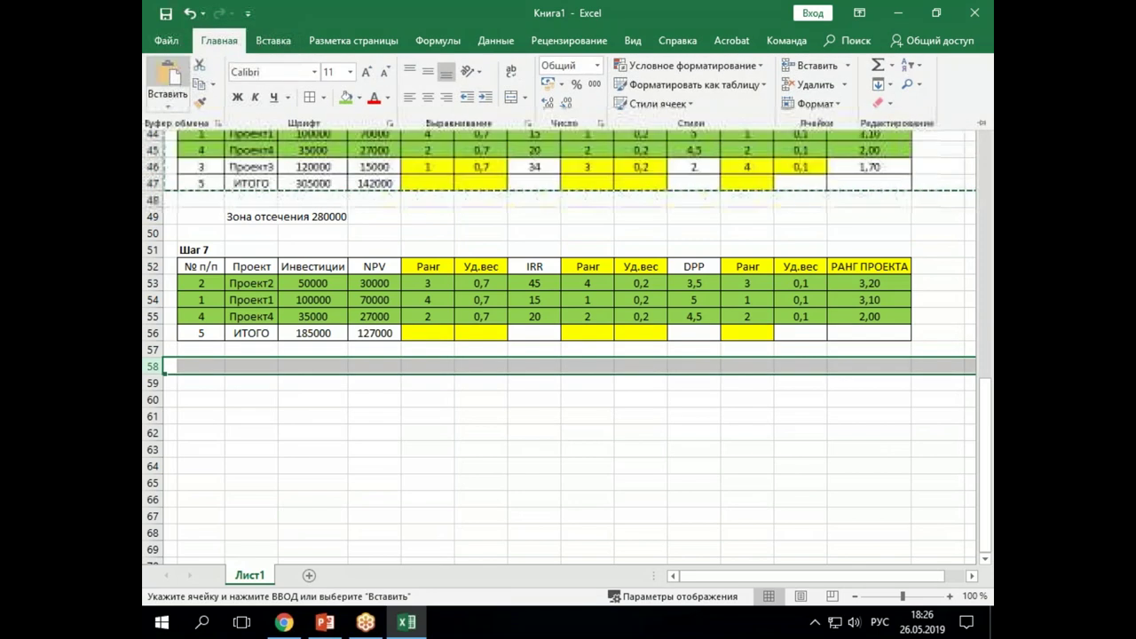
- Extend the copied table's heading in B58 to "Шаг 6 с учетом риска проекта"
click(221, 365)
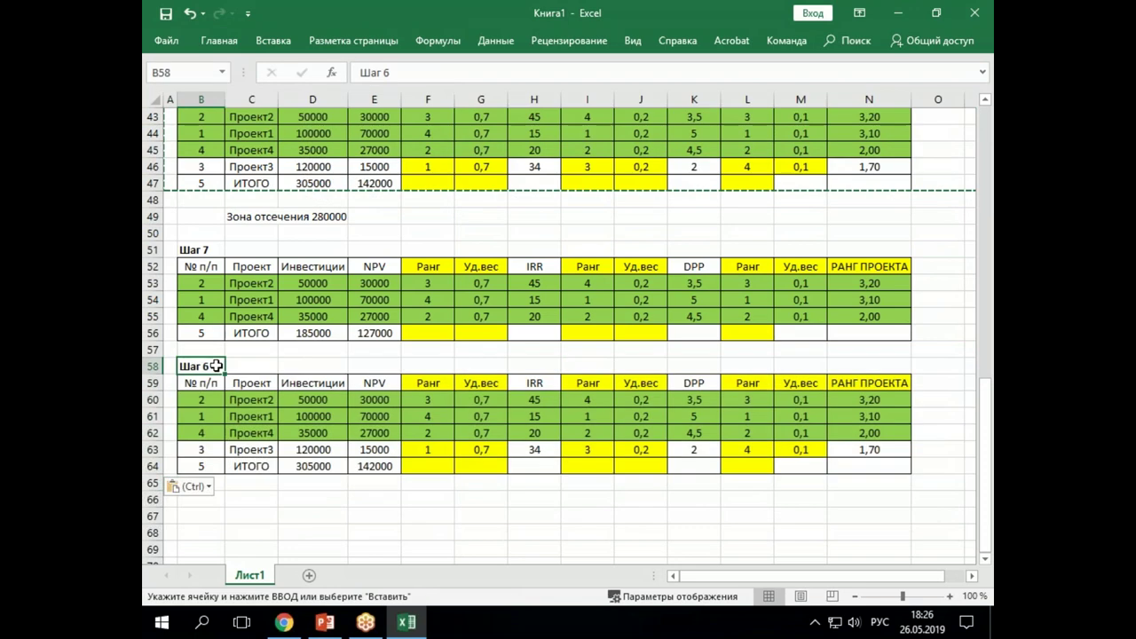
scroll(355, 350, up, 3)
scroll(373, 350, down, 3)
double_click(213, 369)
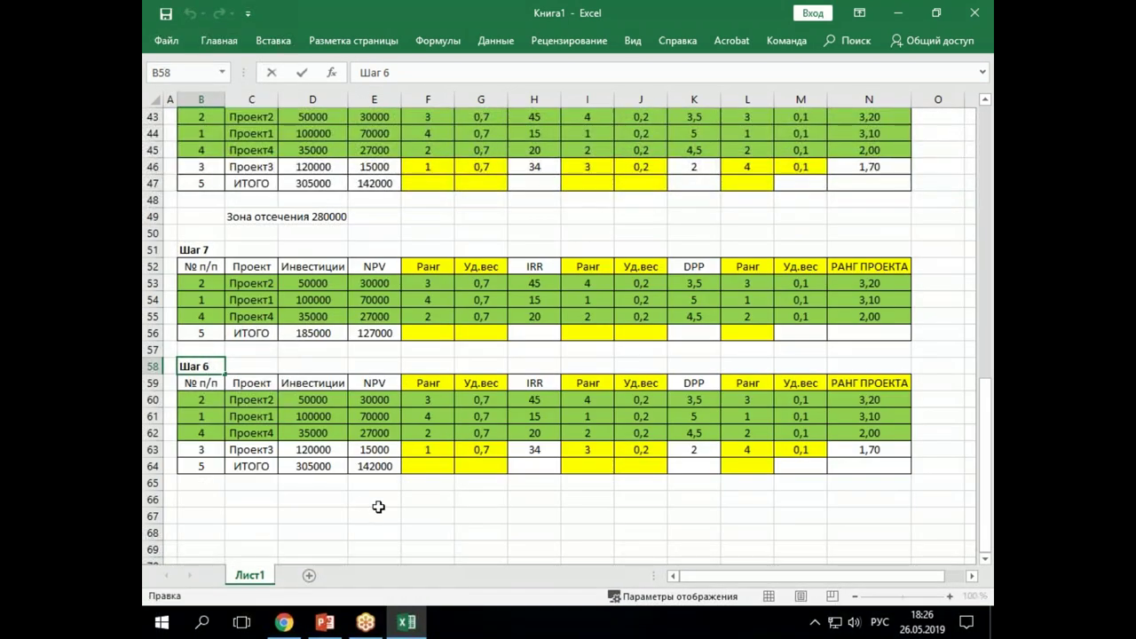
text(с учетом рискам пр)
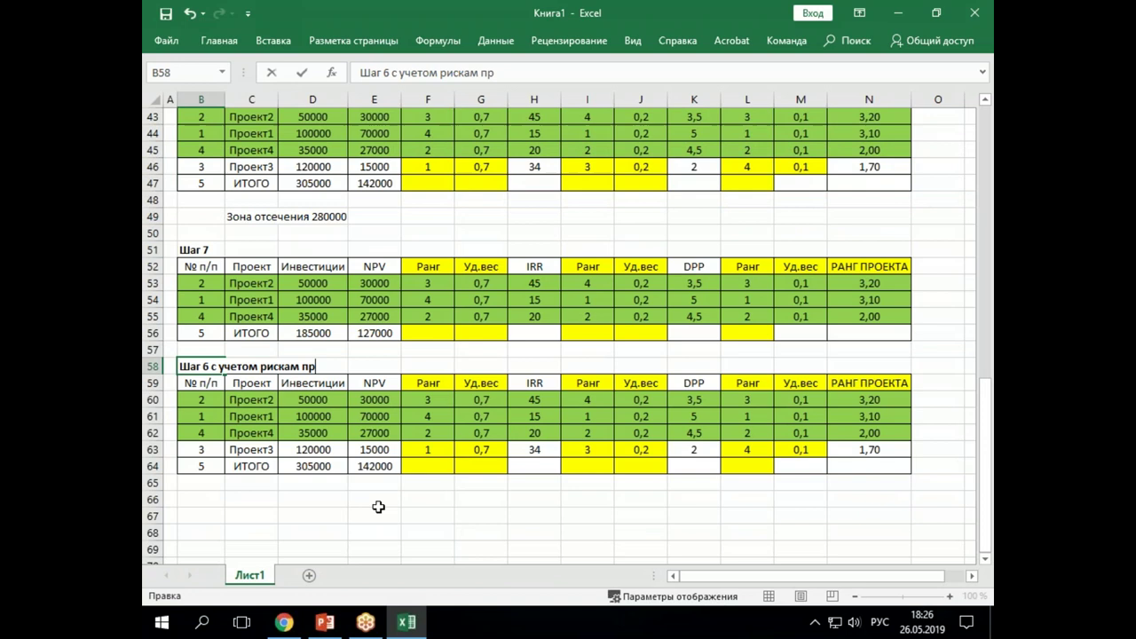
key(BackSpace)
key(BackSpace)
key(BackSpace)
key(BackSpace)
text(проекта)
key(Return)
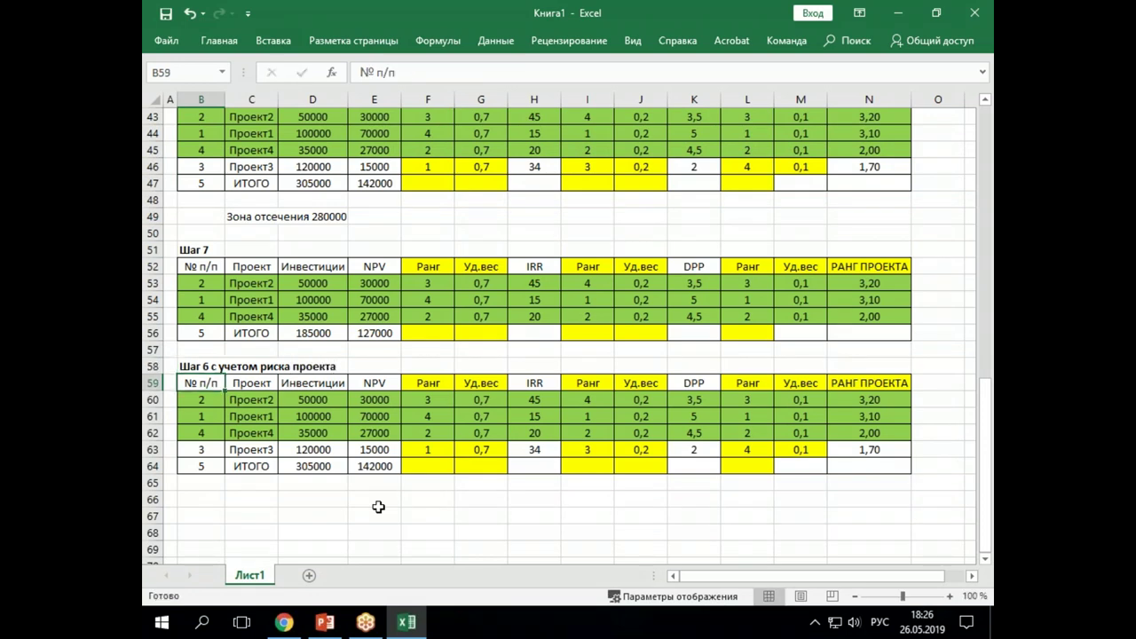
- Clear the project rank column N59:N64 in the copied table and enter "Риск проекта" as its header
drag(854, 383, 871, 466)
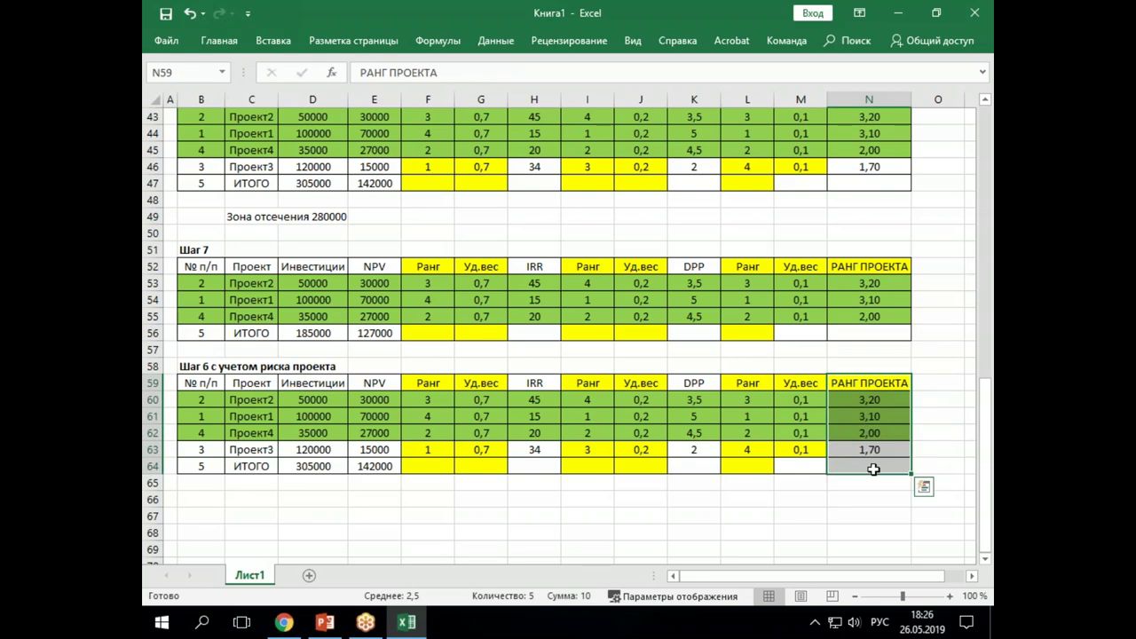
key(Delete)
click(837, 381)
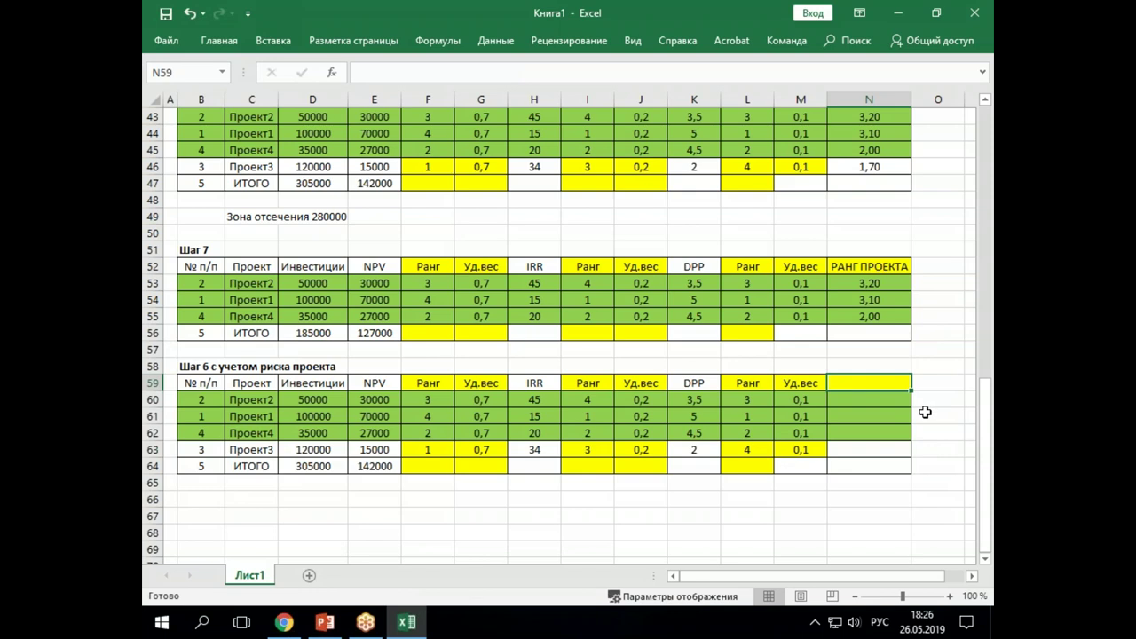
text(Риск)
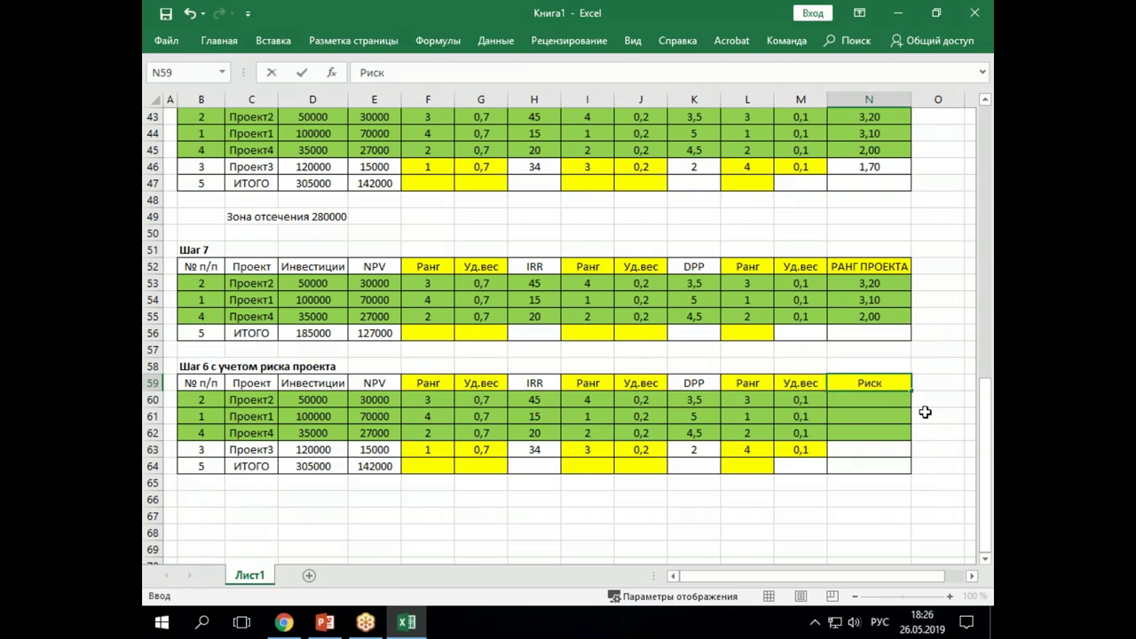
text( проекта)
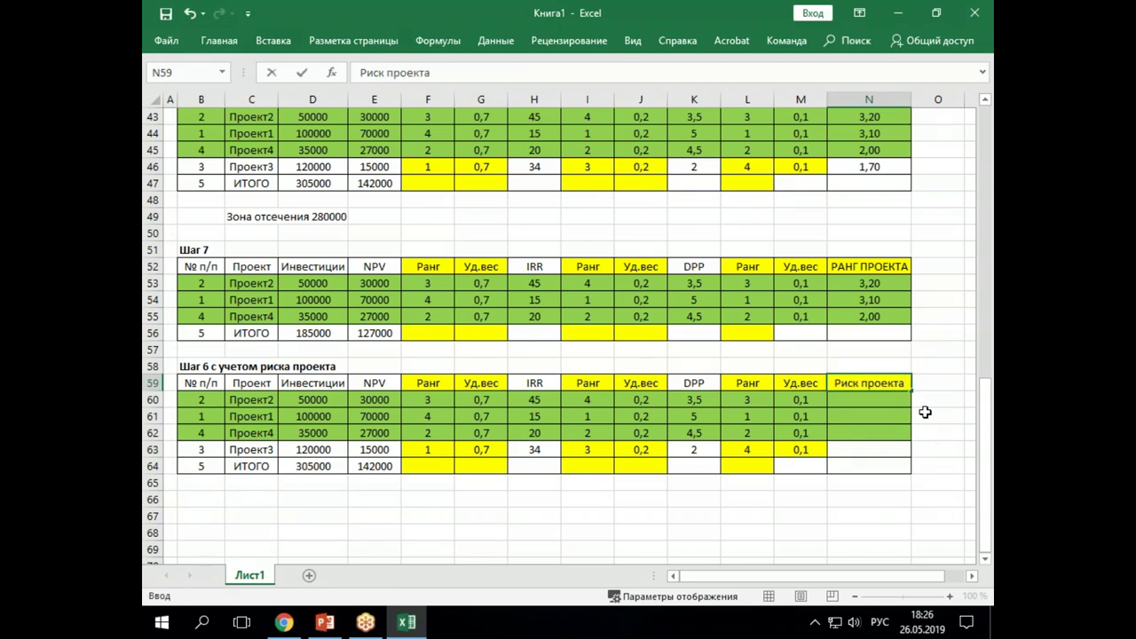
key(Return)
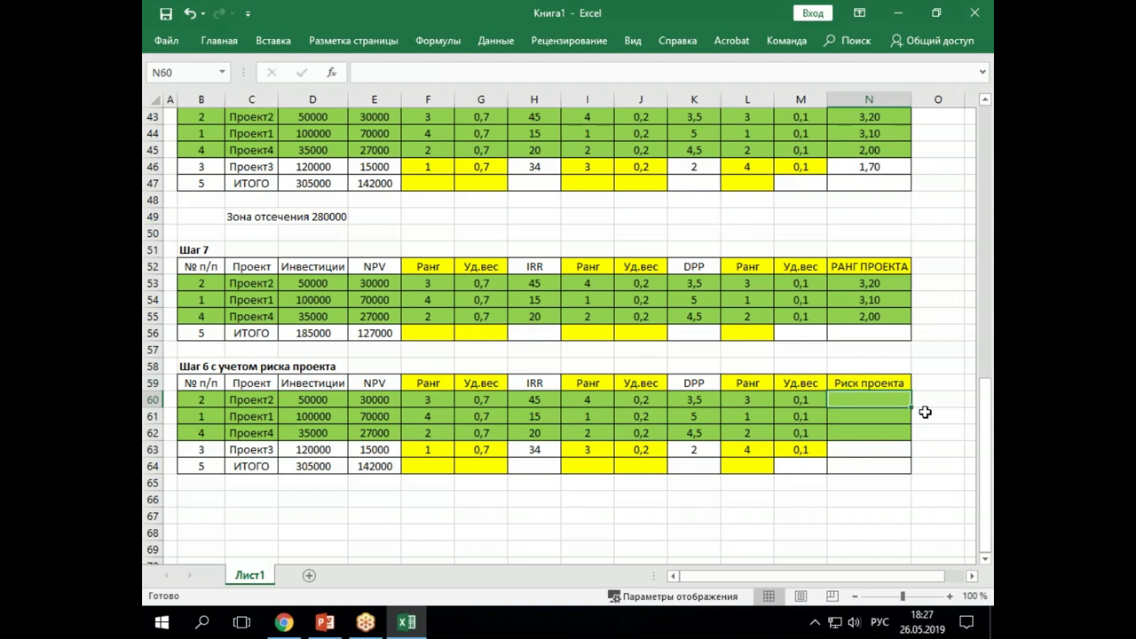
- Set the NPV weight of all four projects in G60:G63 to 0,5
key(Left)
key(Left)
key(Left)
key(Left)
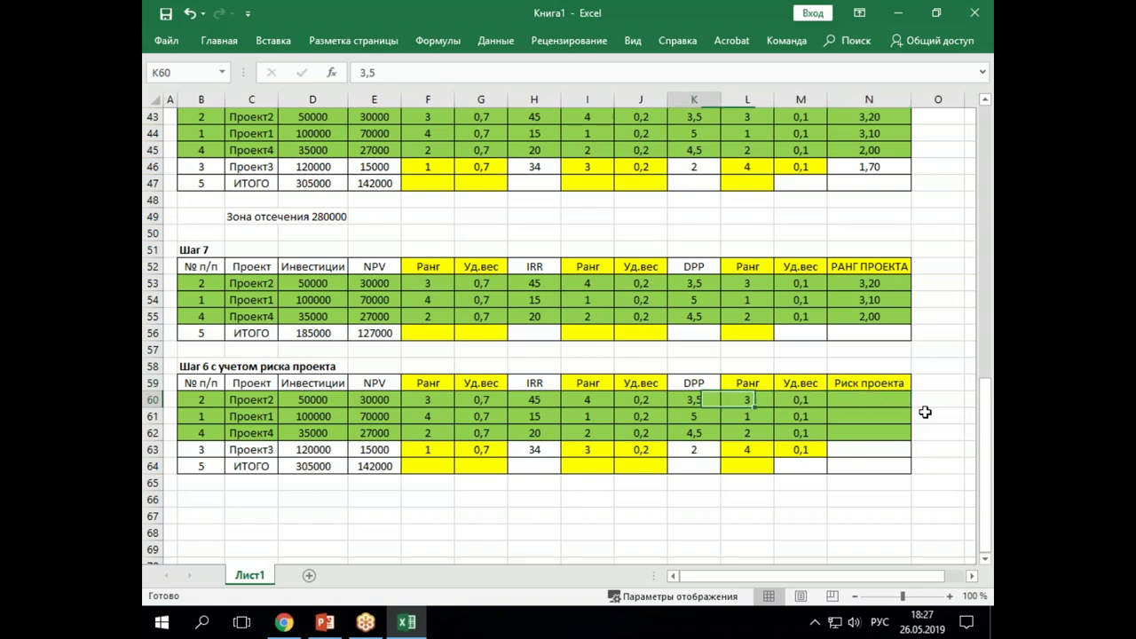
key(Left)
key(Left)
key(Left)
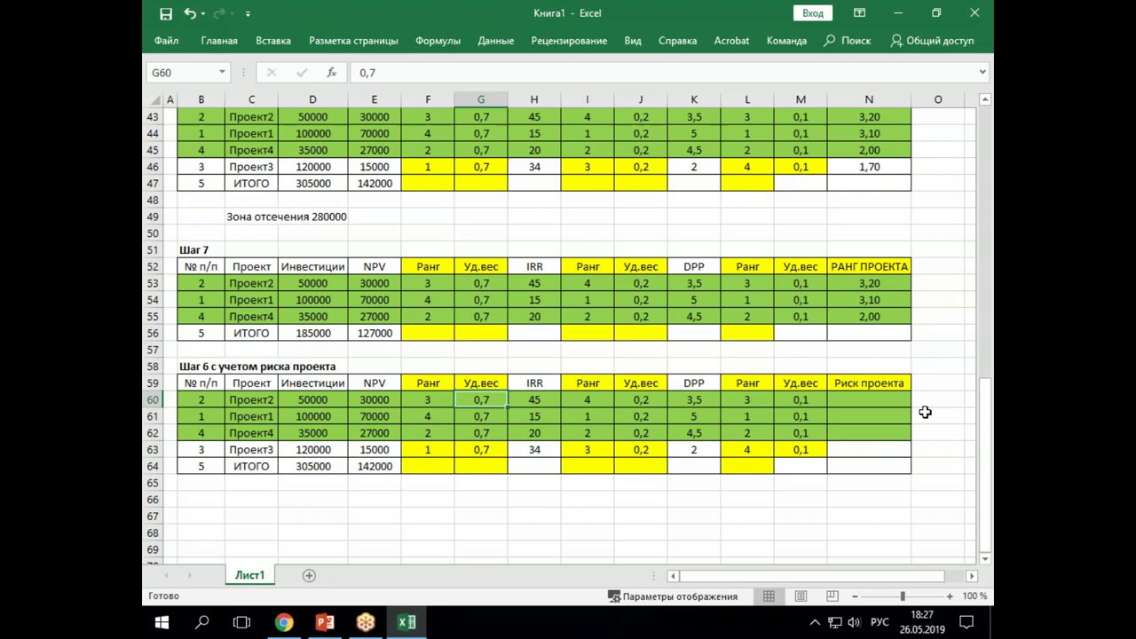
text(0,5)
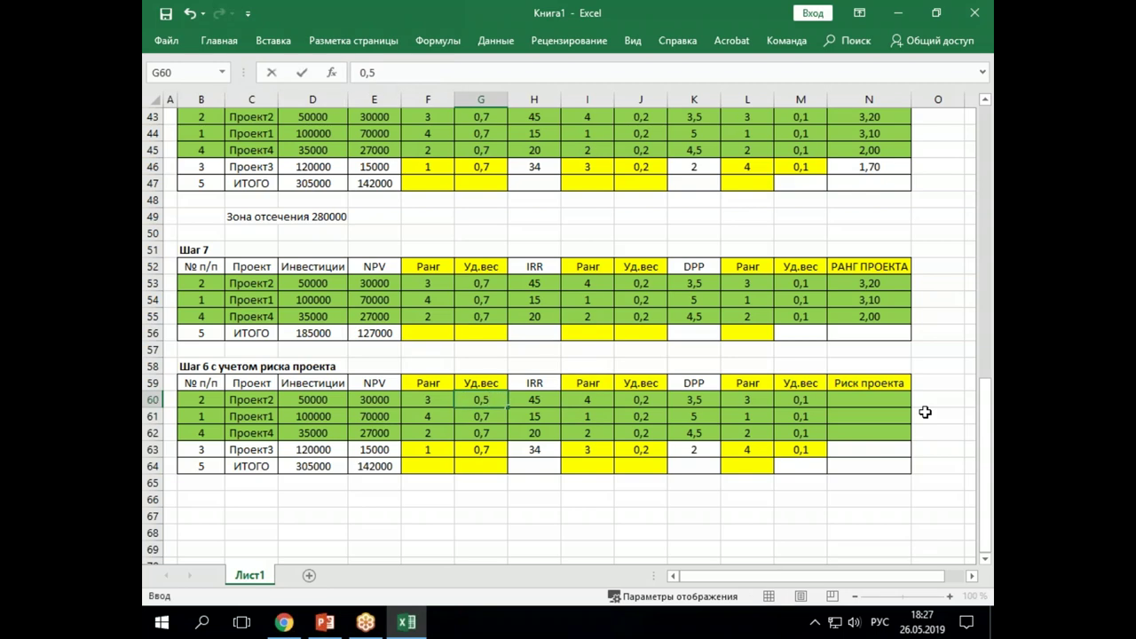
key(Return)
text(0,5)
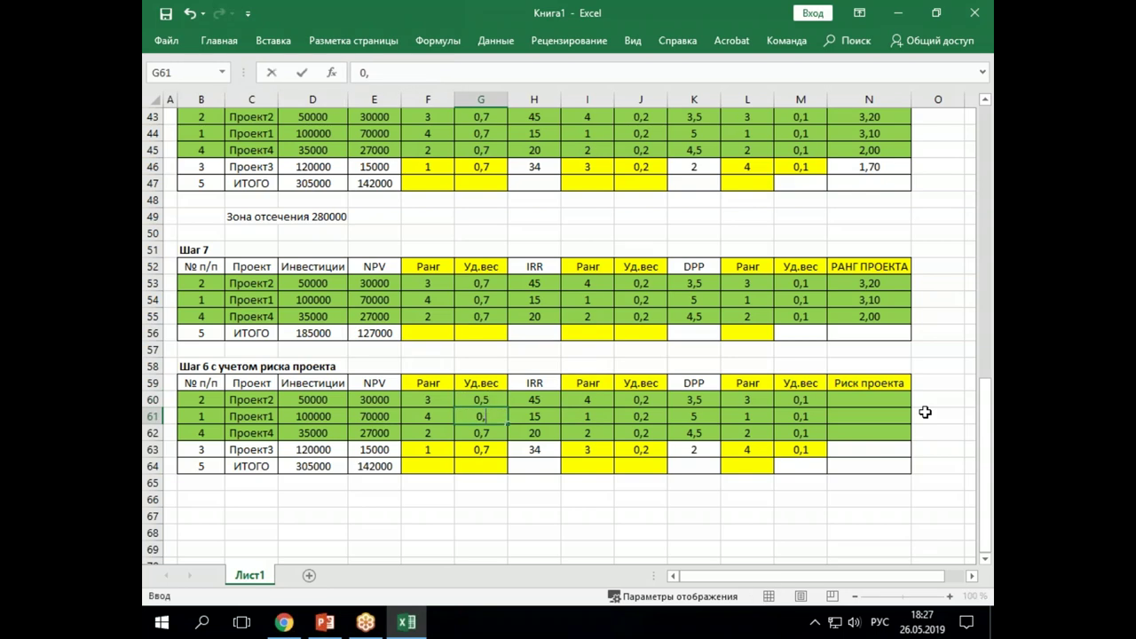
key(Return)
text(0,5)
key(Return)
text(0,5)
key(Return)
key(Up)
key(Up)
key(Up)
key(Up)
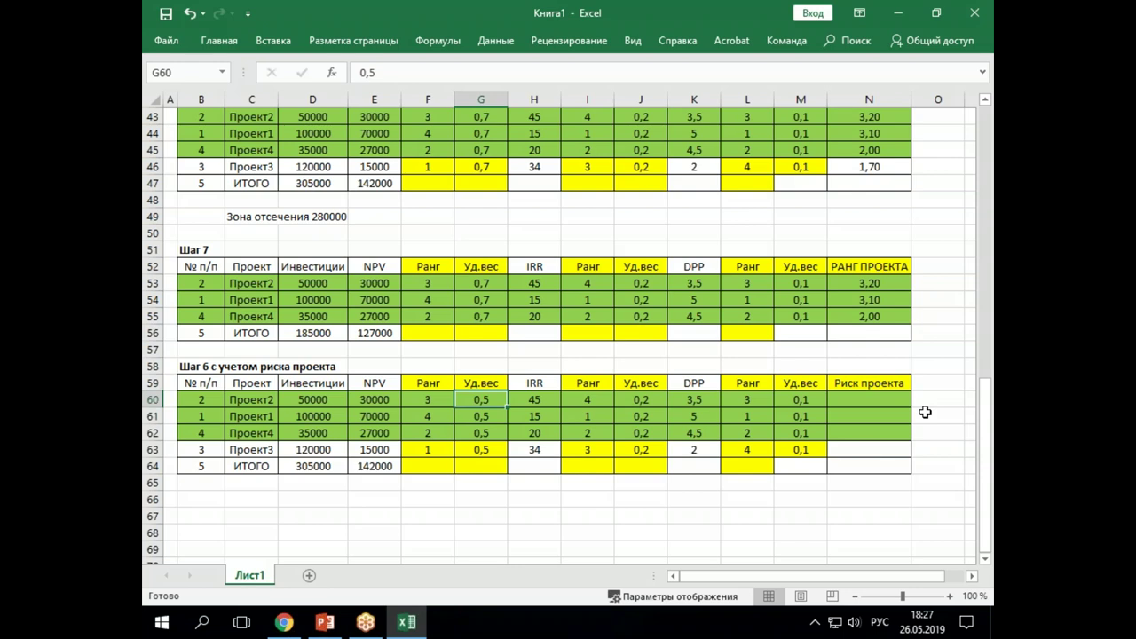
- Enter the project risk values 4, 3,8, 4,88 and 3,15 in N60:N63
click(852, 402)
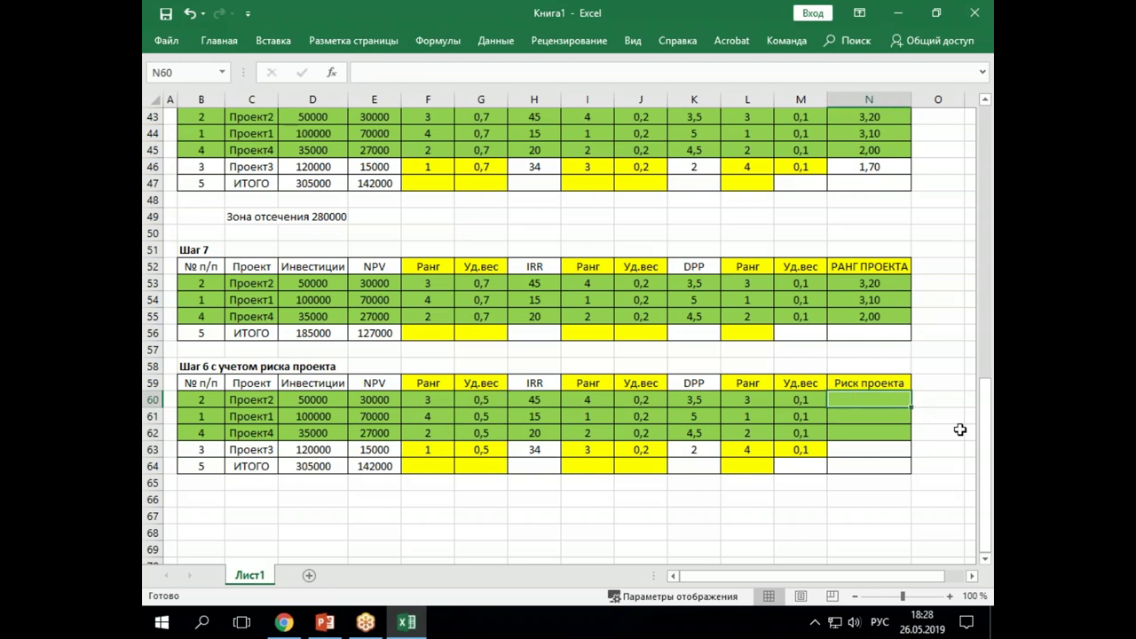
text(4)
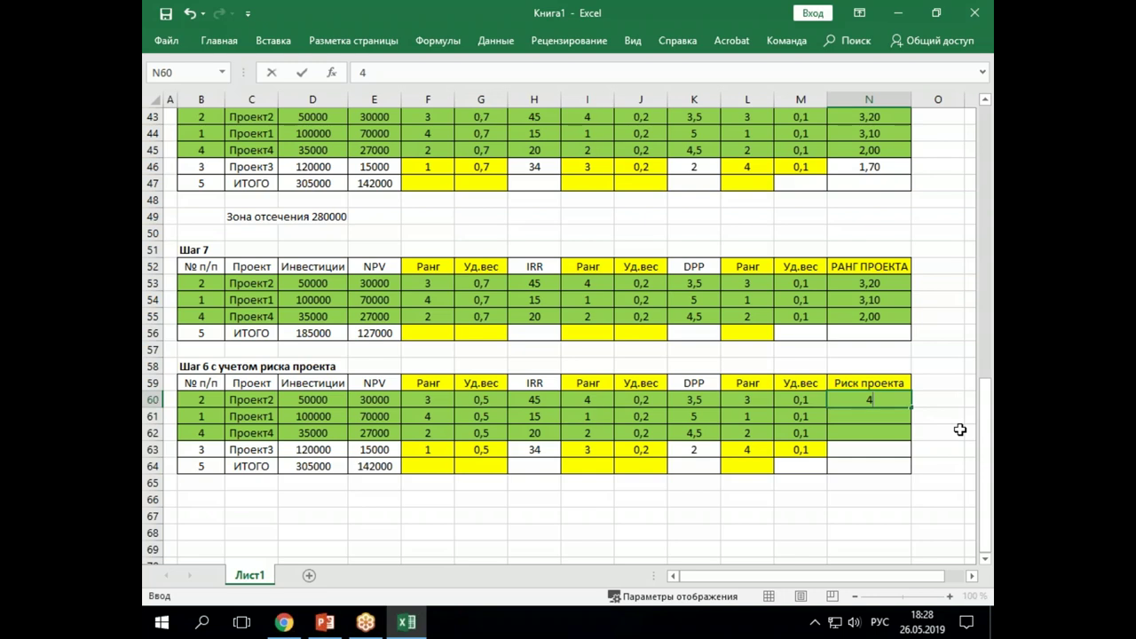
key(Return)
text(3,8)
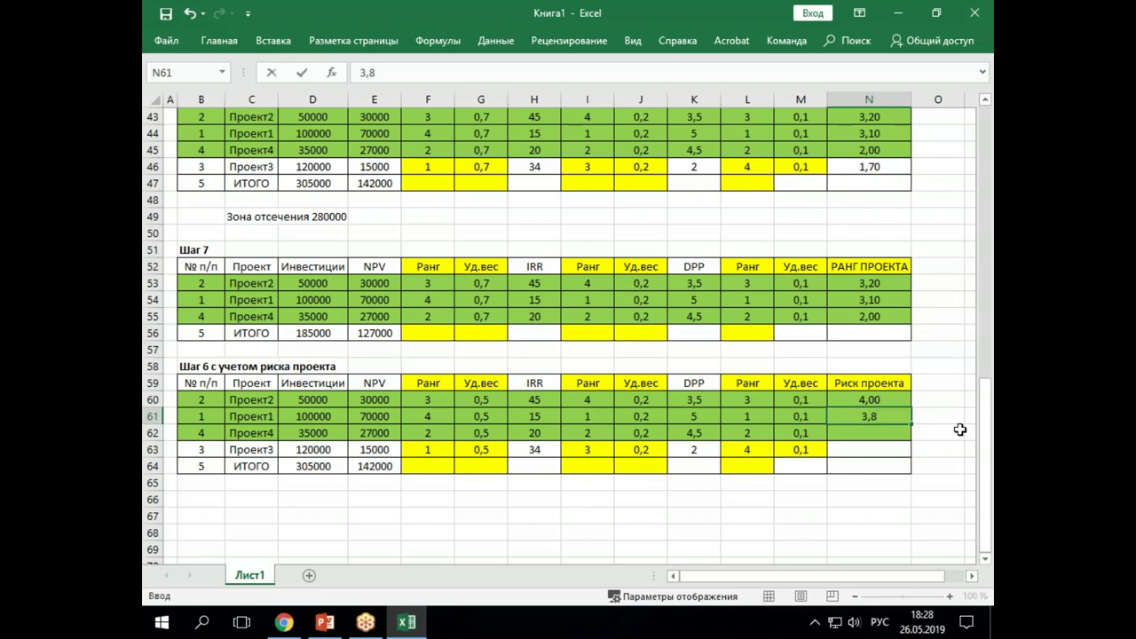
key(Return)
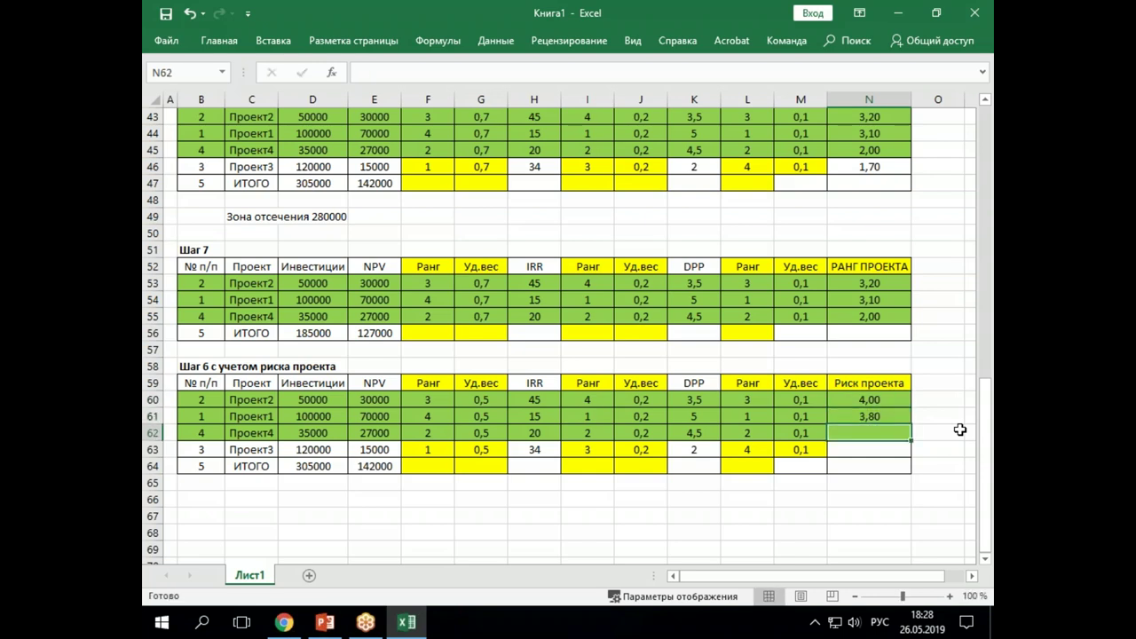
text(4,88)
key(Return)
text(3,15)
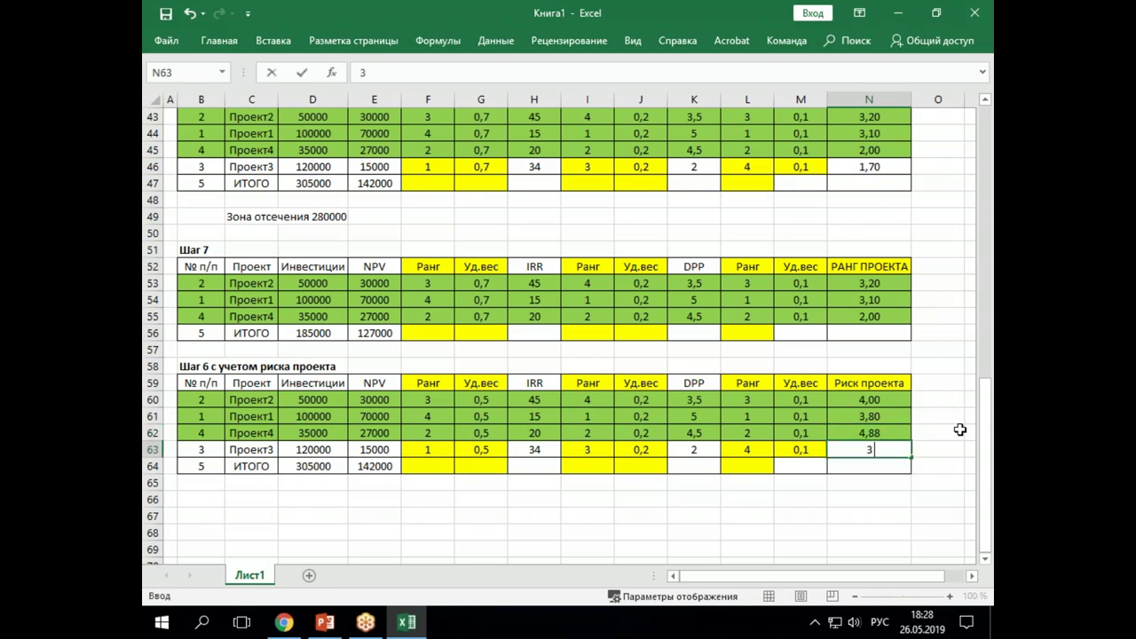
key(Return)
- Copy the "Уд.вес" column M59:M63 and paste it beside the project risk column, starting at O59
key(Up)
key(Up)
key(Up)
key(Up)
key(Up)
key(Right)
key(Right)
key(Right)
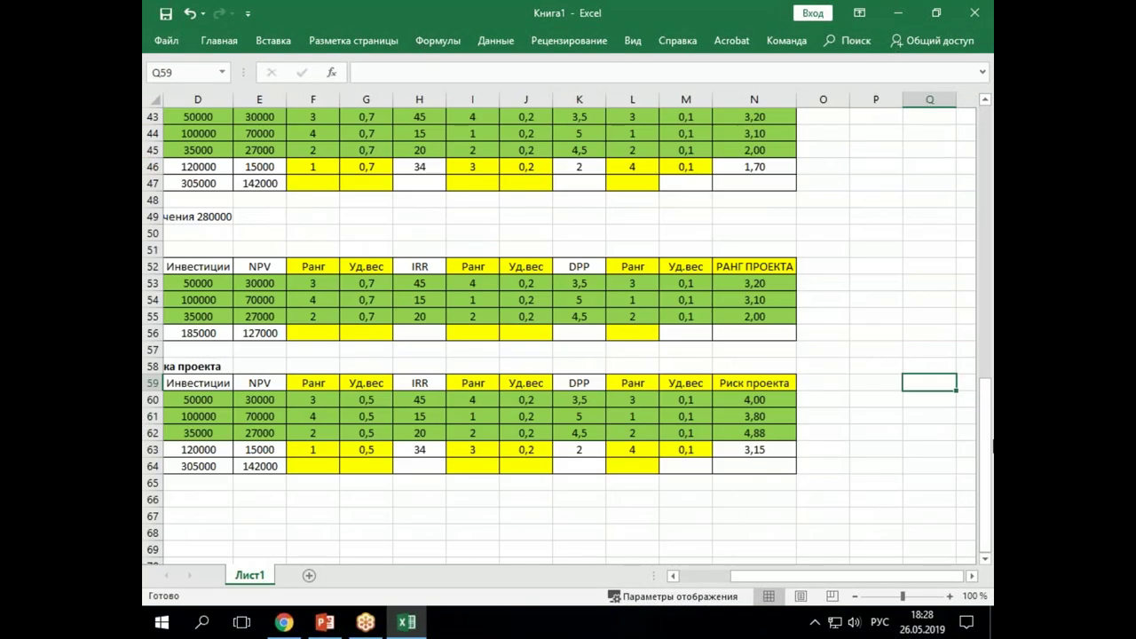
drag(680, 381, 679, 447)
key(ctrl+c)
right_click(682, 432)
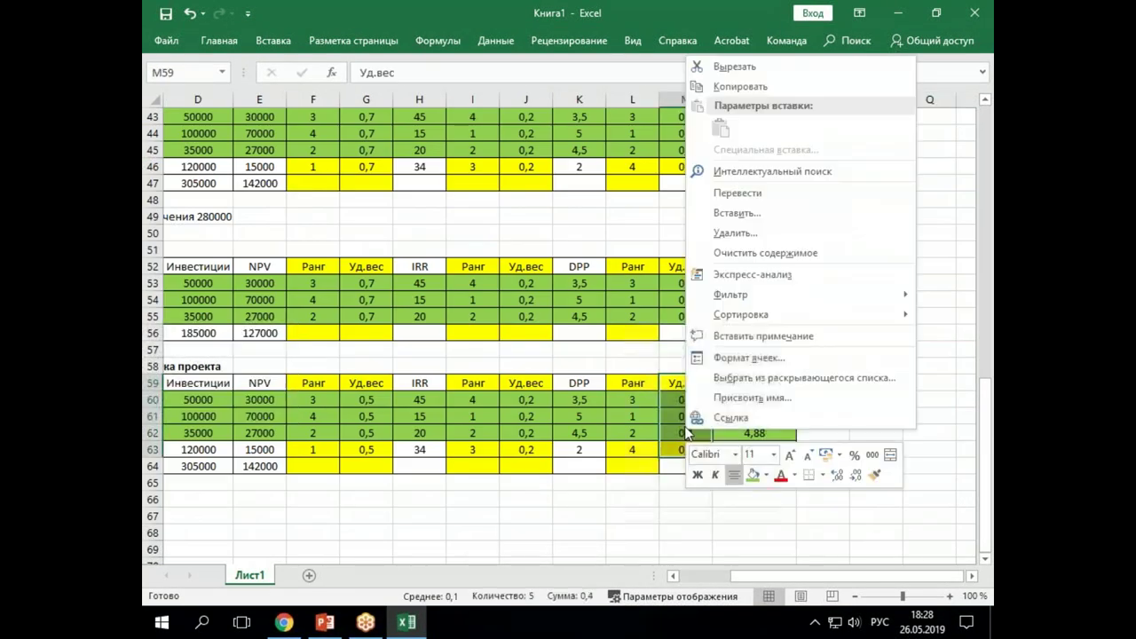
click(741, 87)
click(816, 382)
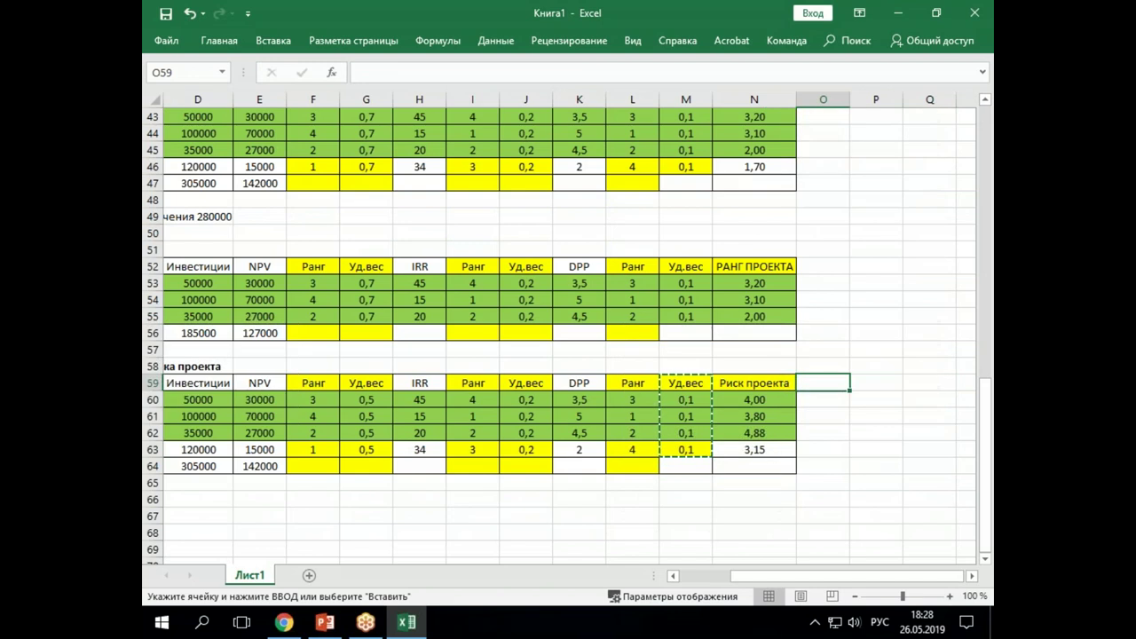
click(217, 40)
click(169, 70)
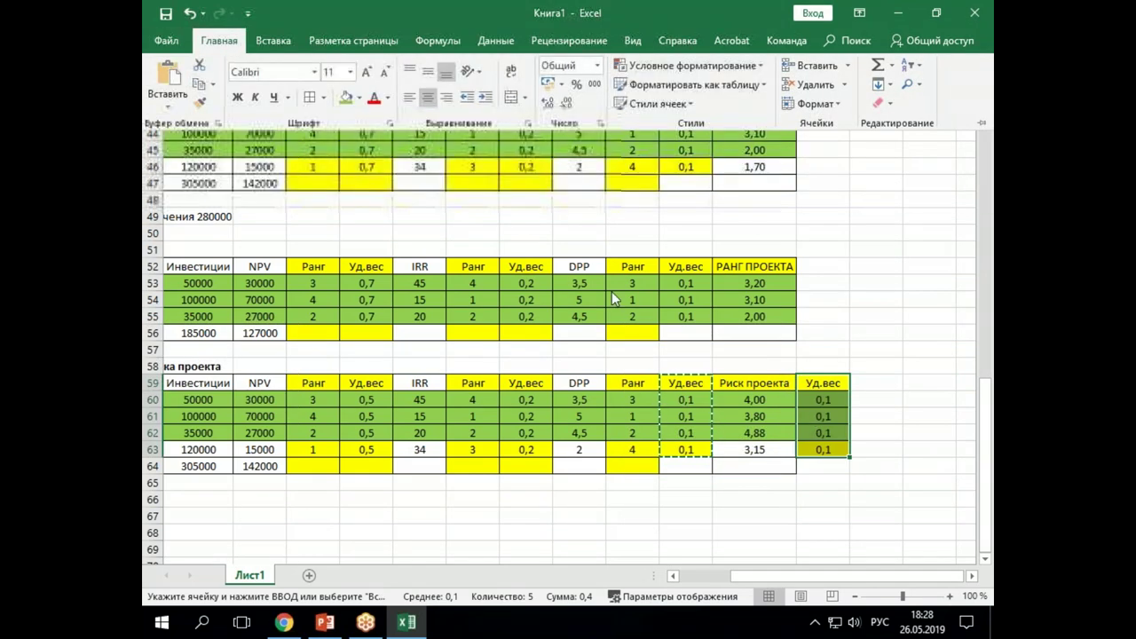
- Set the project risk weight of all four projects in O60:O63 to 0,2
click(824, 404)
text(0,2)
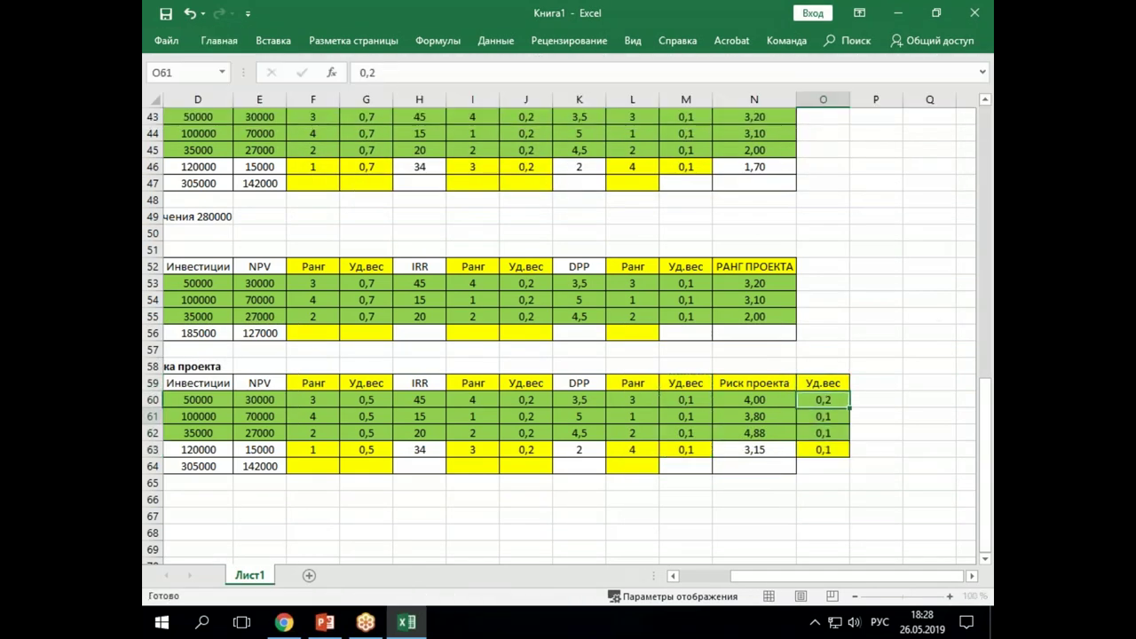
key(Return)
text(0,2)
key(Return)
text(0,2)
key(Return)
text(0,2)
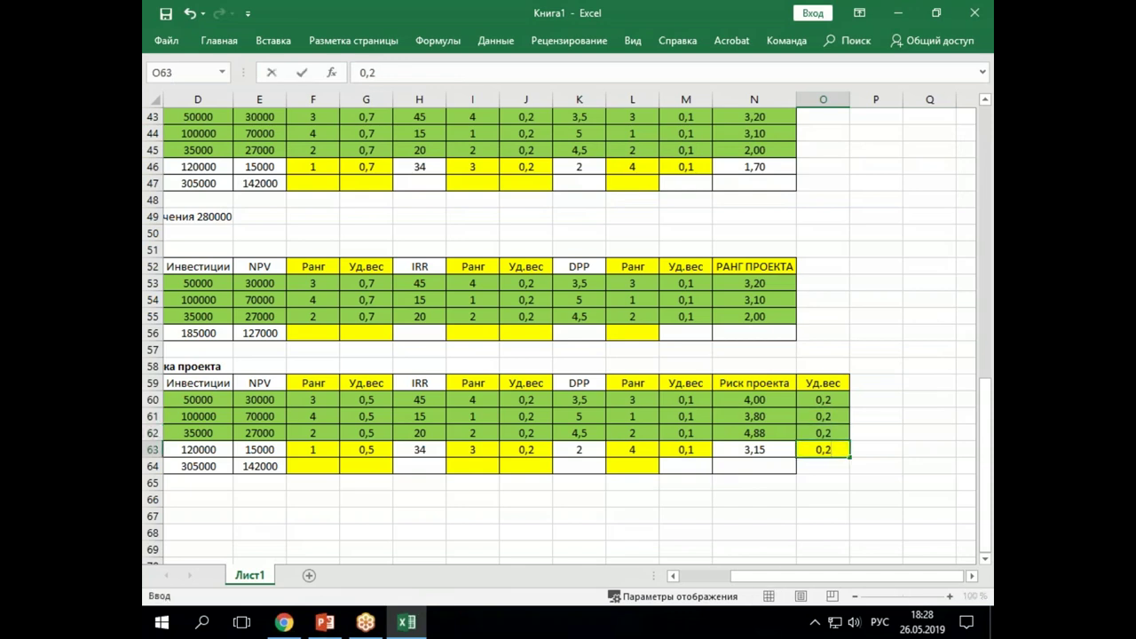
key(Return)
key(Left)
key(Up)
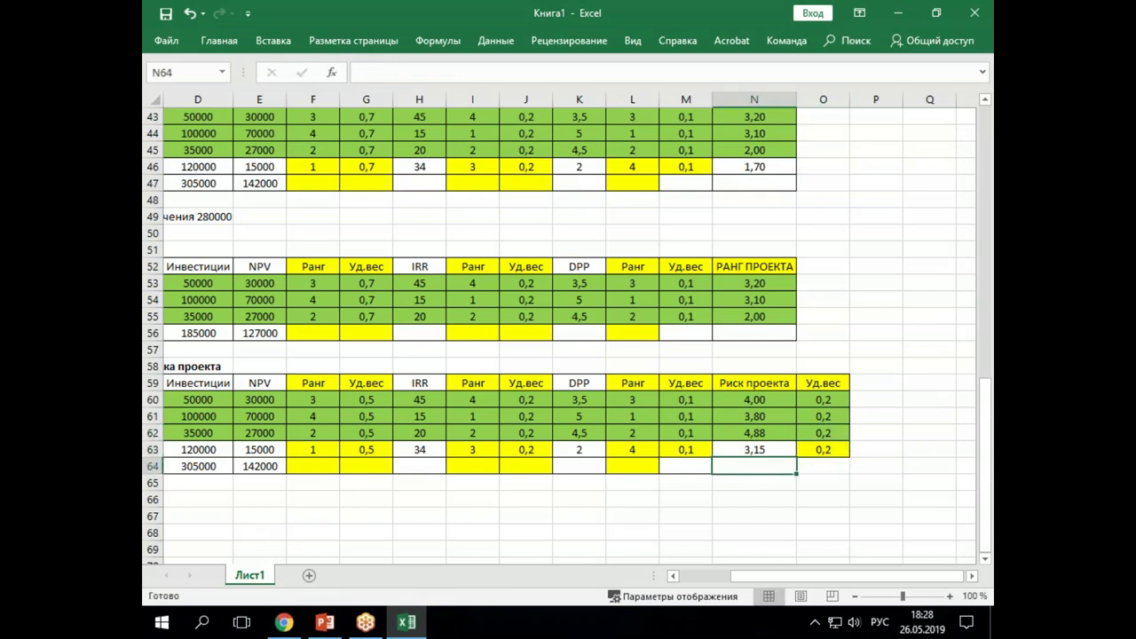
- Apply borders to the whole risk-adjusted table B59:O64
click(821, 377)
drag(822, 377, 152, 466)
click(230, 48)
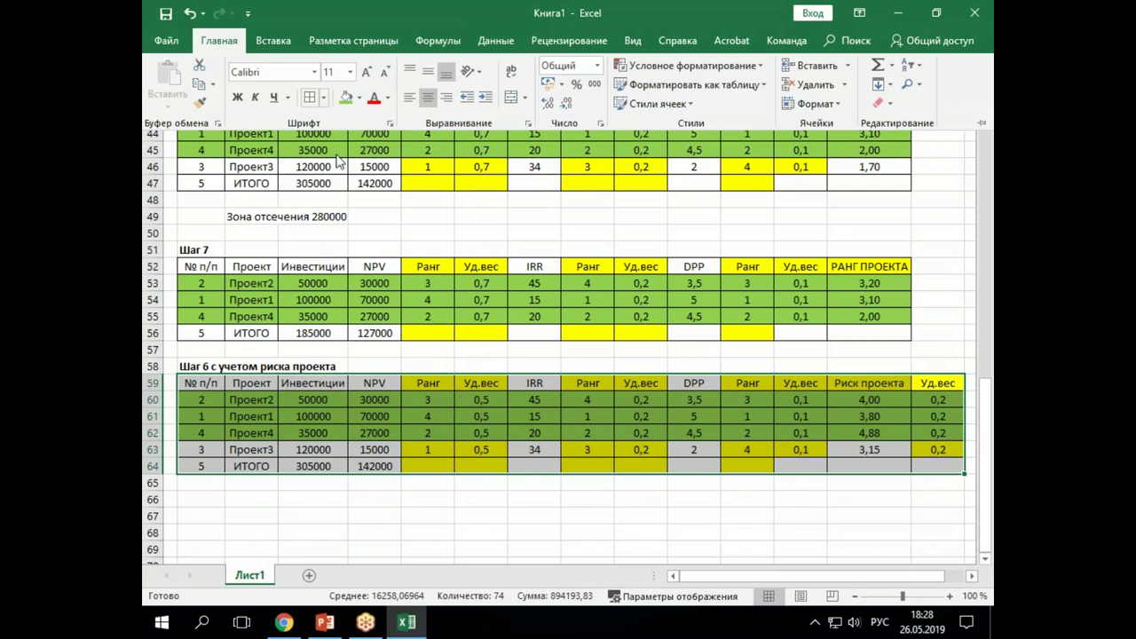
click(904, 455)
click(904, 456)
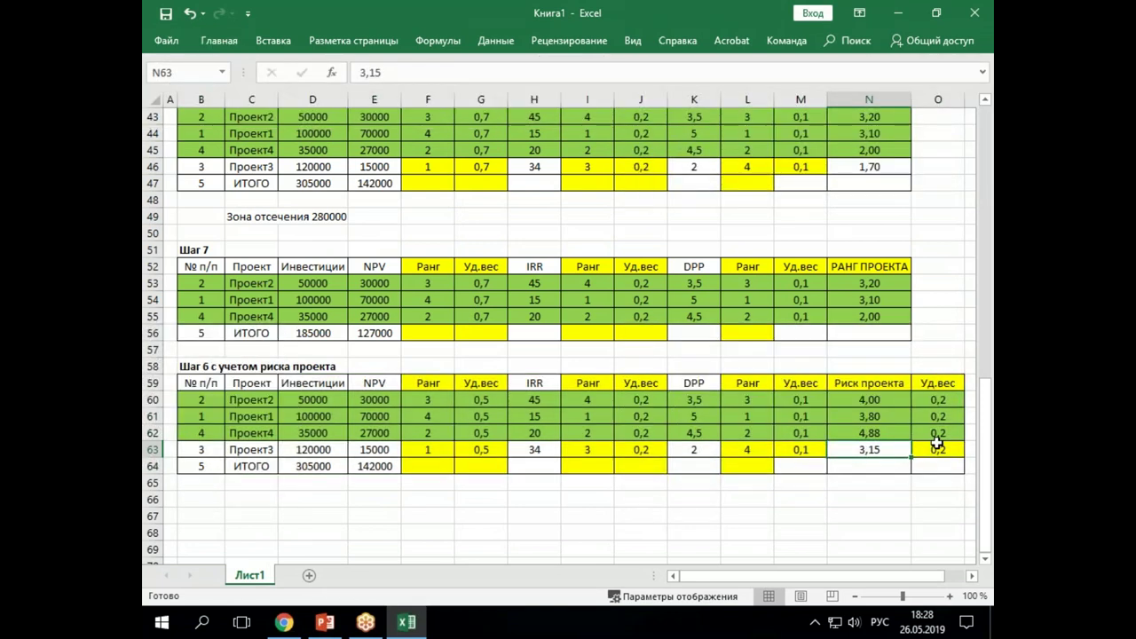
- Enter "РАНГ ПРОЕКТА" as the header in P59, beside the project risk weight column
key(Right)
key(Right)
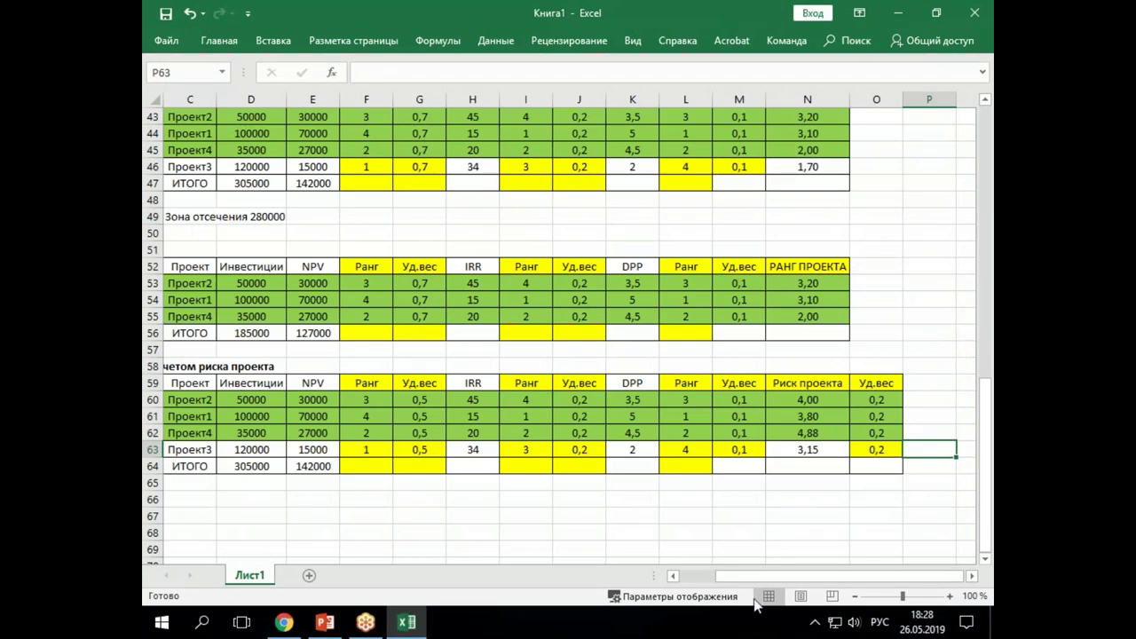
drag(767, 577, 795, 578)
click(924, 385)
text(РАН)
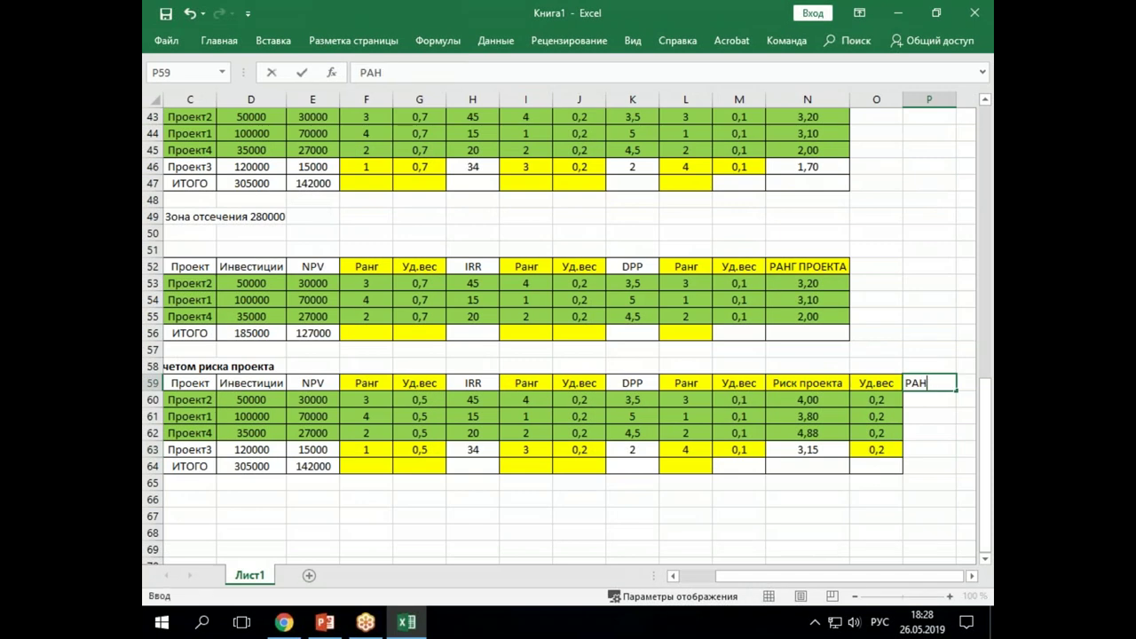
text(Г ПРОЕКТА)
key(Return)
- Left-align the "РАНГ ПРОЕКТА" header in P59 and autofit column P to its text
click(929, 382)
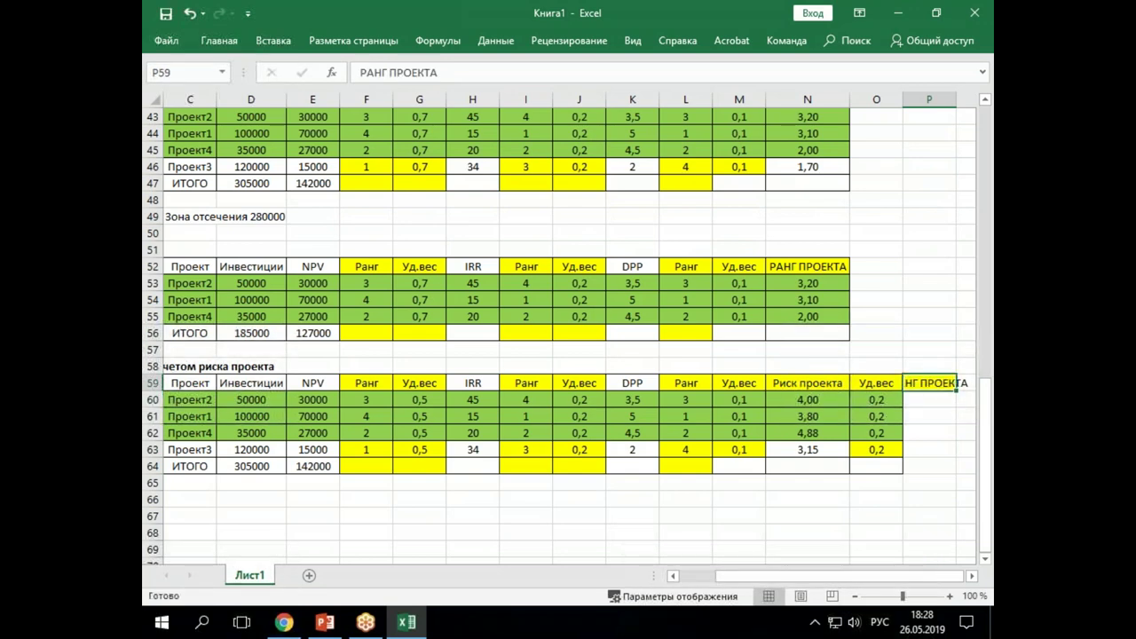
click(197, 40)
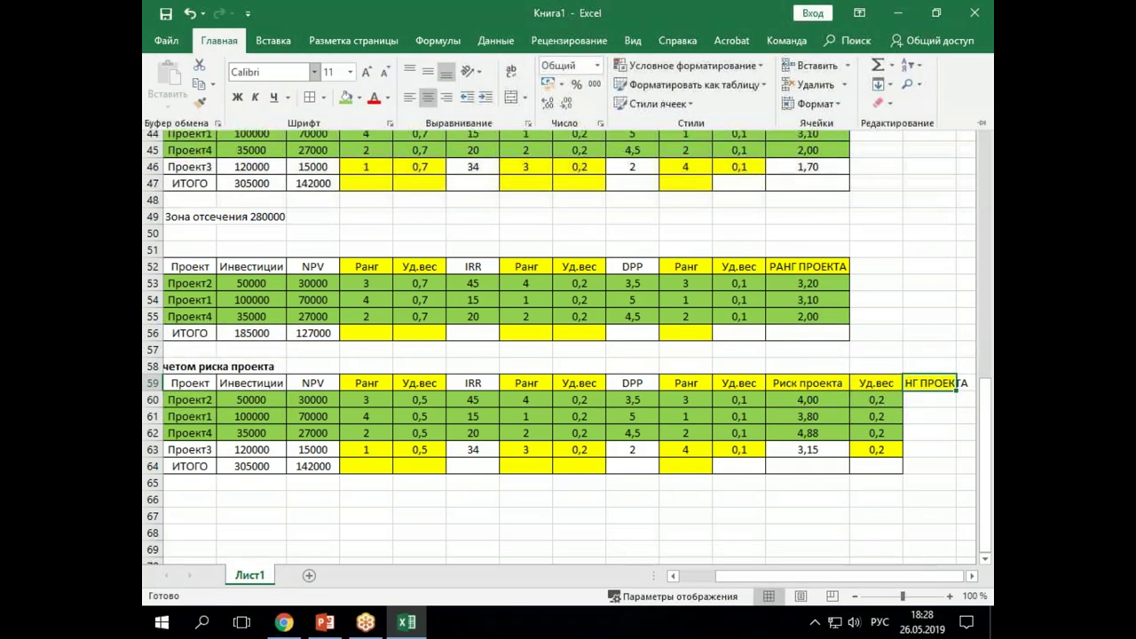
click(432, 99)
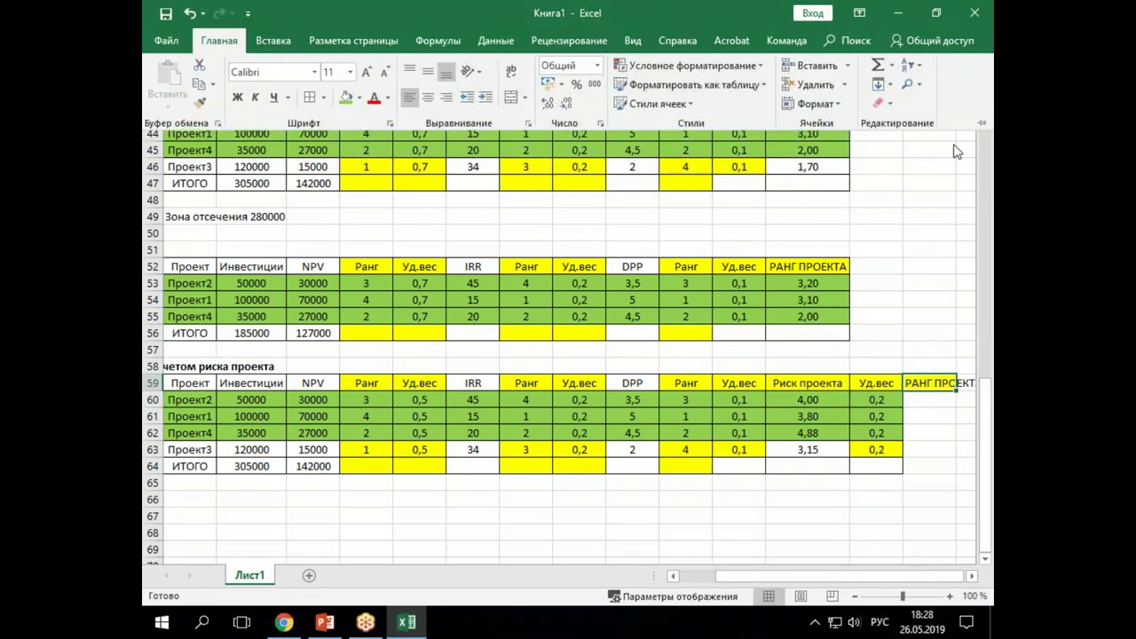
double_click(956, 99)
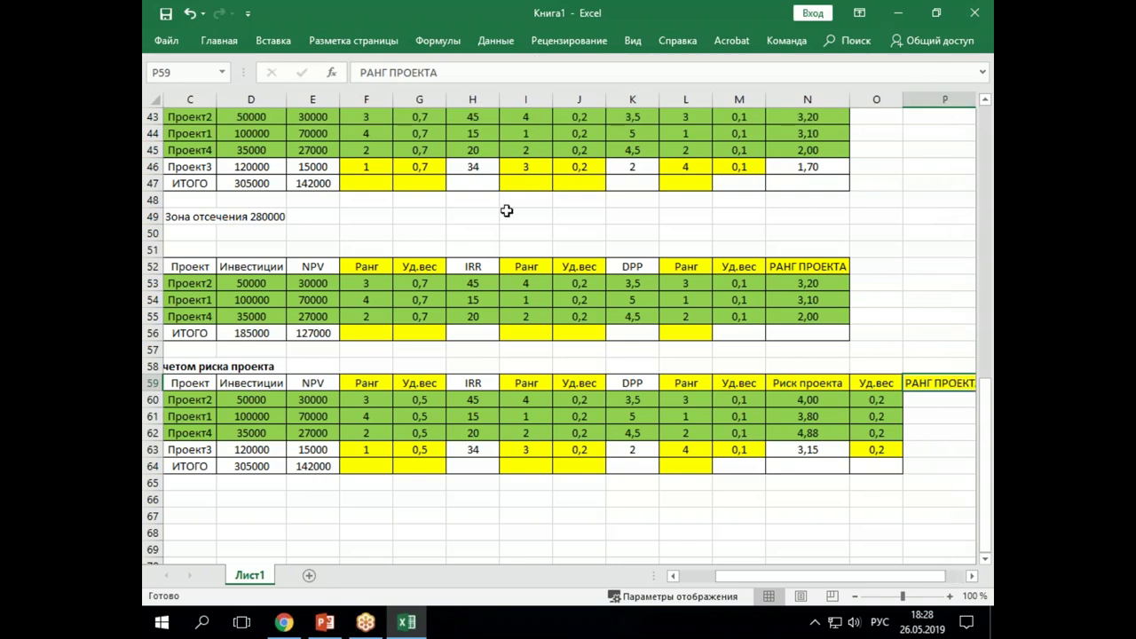
- Narrow columns N, H, K and F so more of the risk-adjusted table fits in view
drag(850, 100, 824, 100)
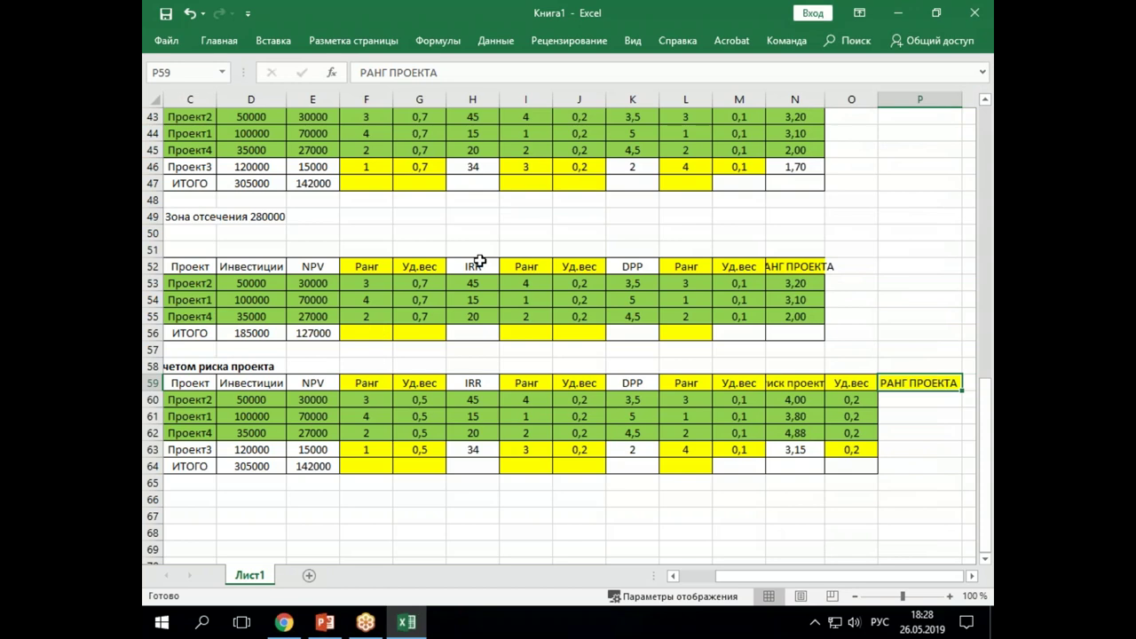
drag(499, 99, 483, 100)
drag(644, 100, 631, 100)
drag(393, 100, 380, 100)
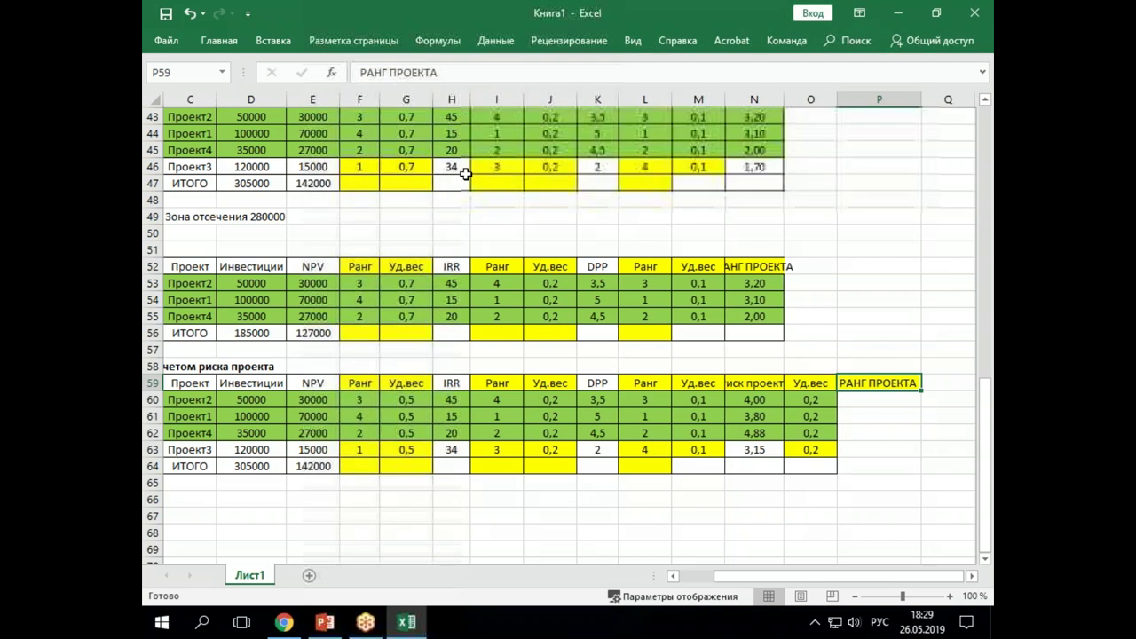
click(748, 405)
key(Right)
key(Right)
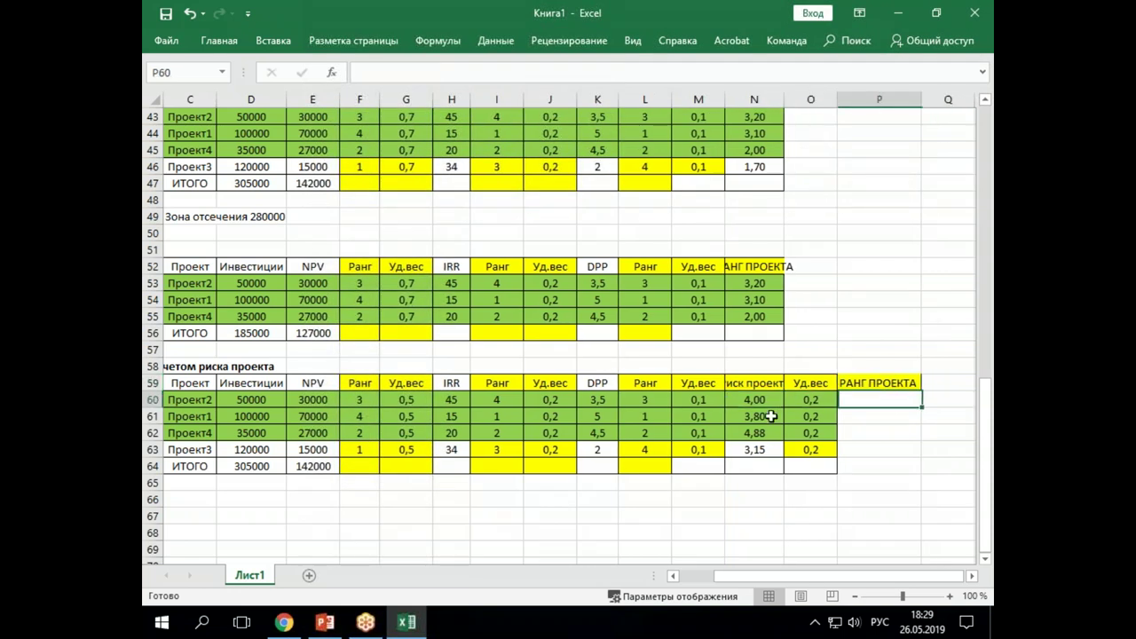
text(=)
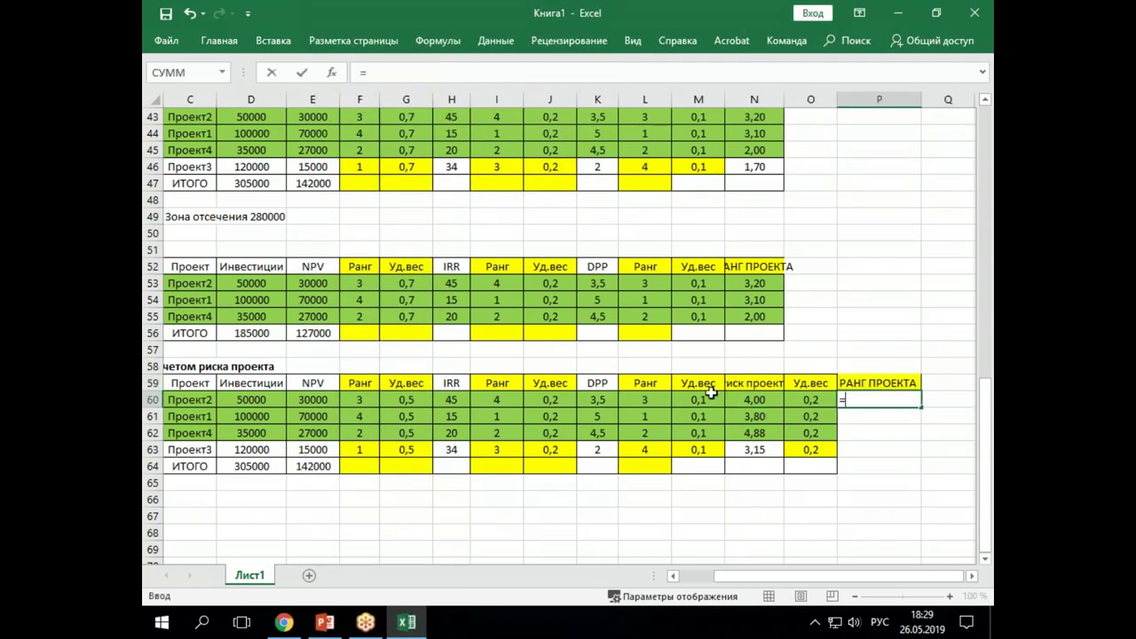
click(358, 399)
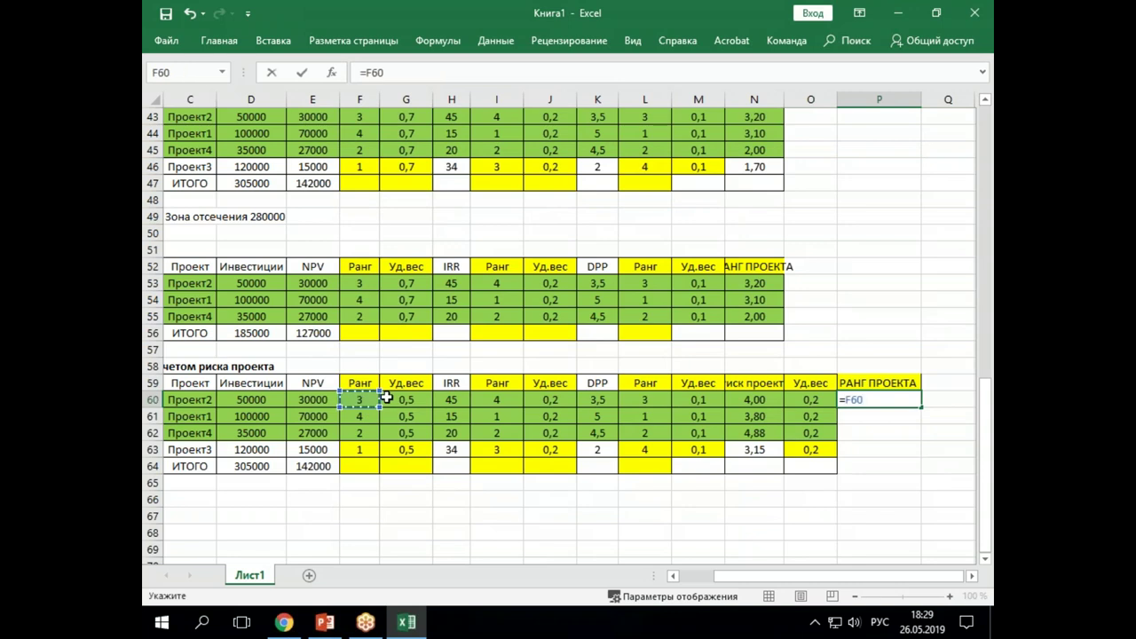
text(*)
click(411, 404)
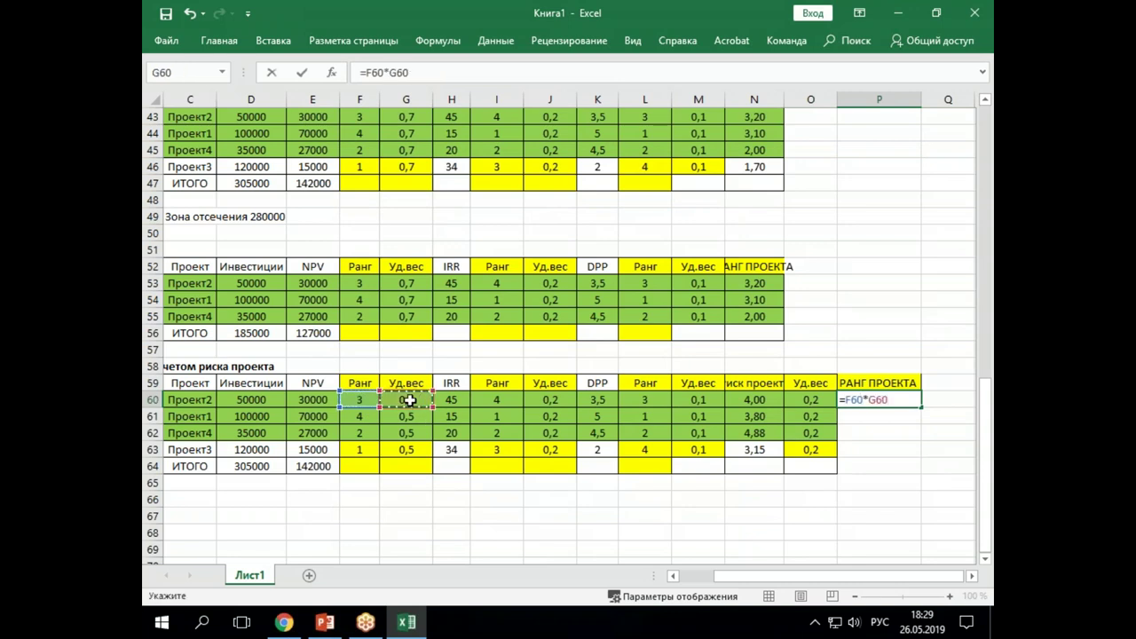
text(+)
click(502, 400)
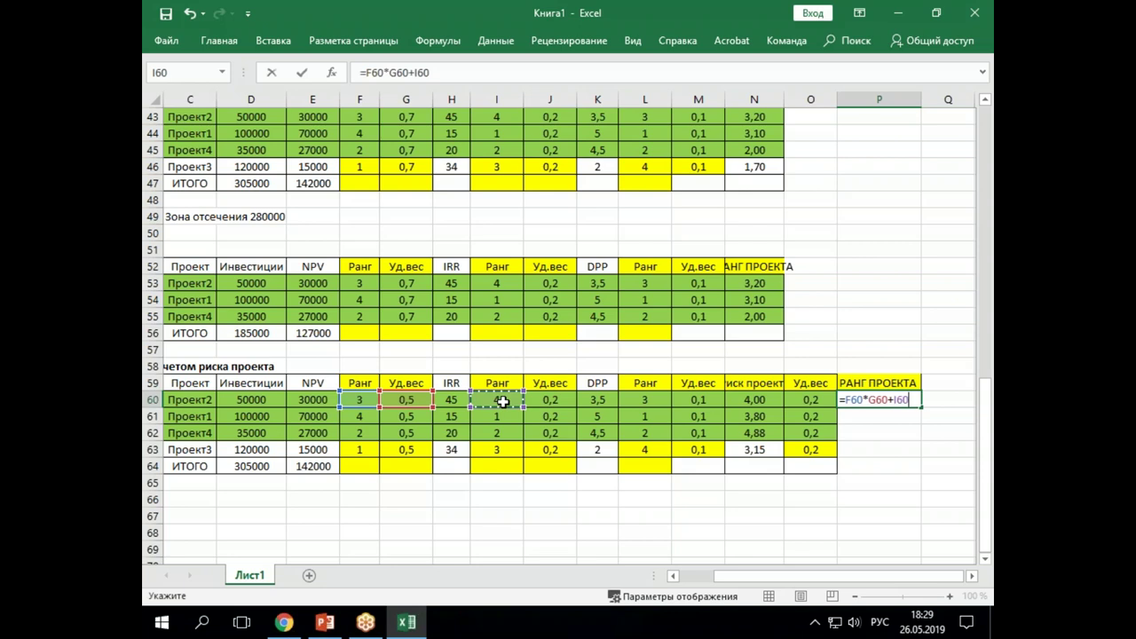
text(*)
click(554, 399)
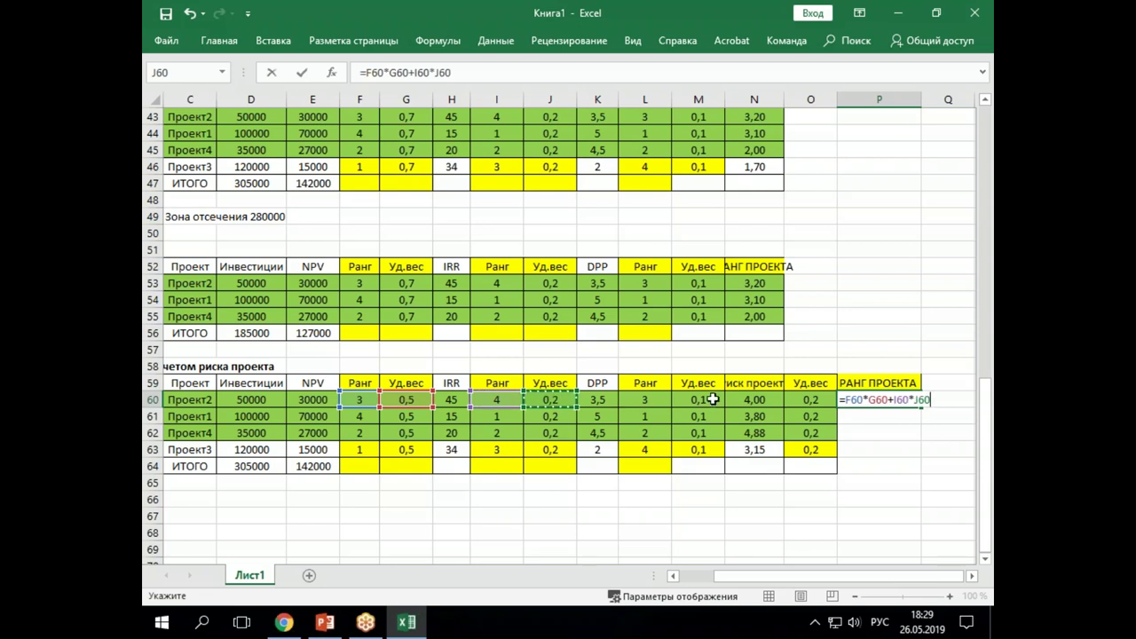
text(+)
click(650, 398)
text(*)
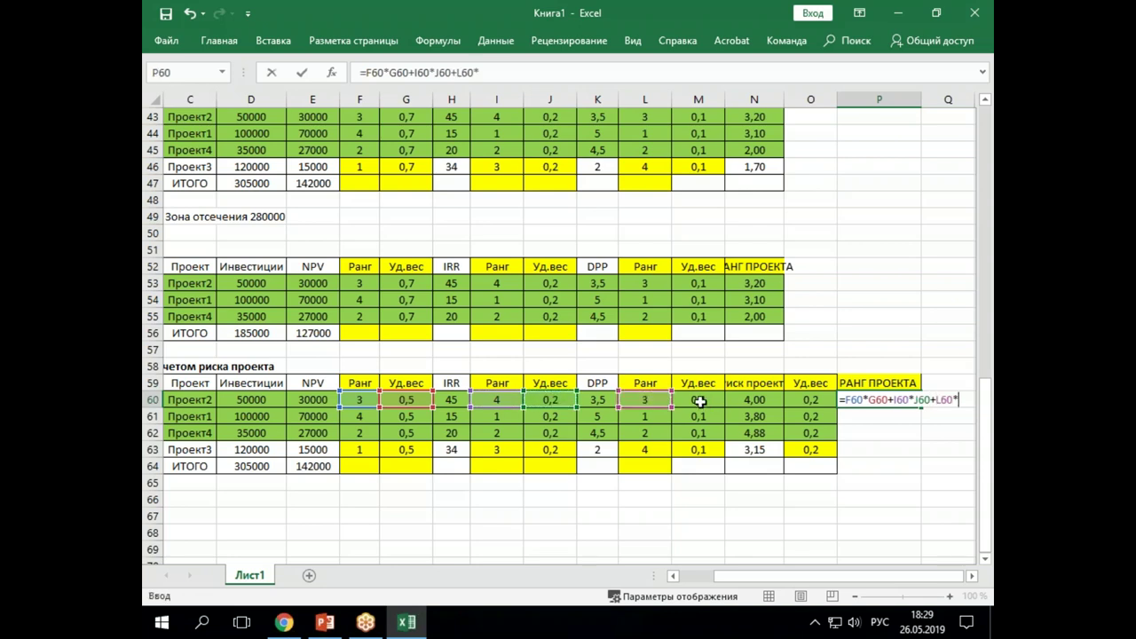
click(699, 399)
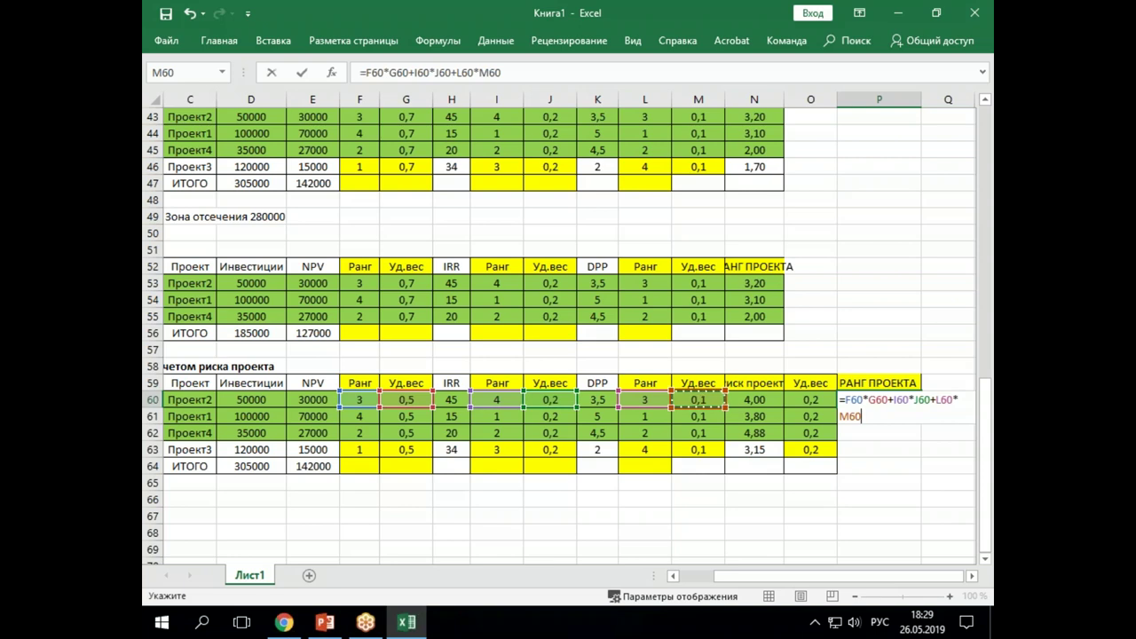
text(+)
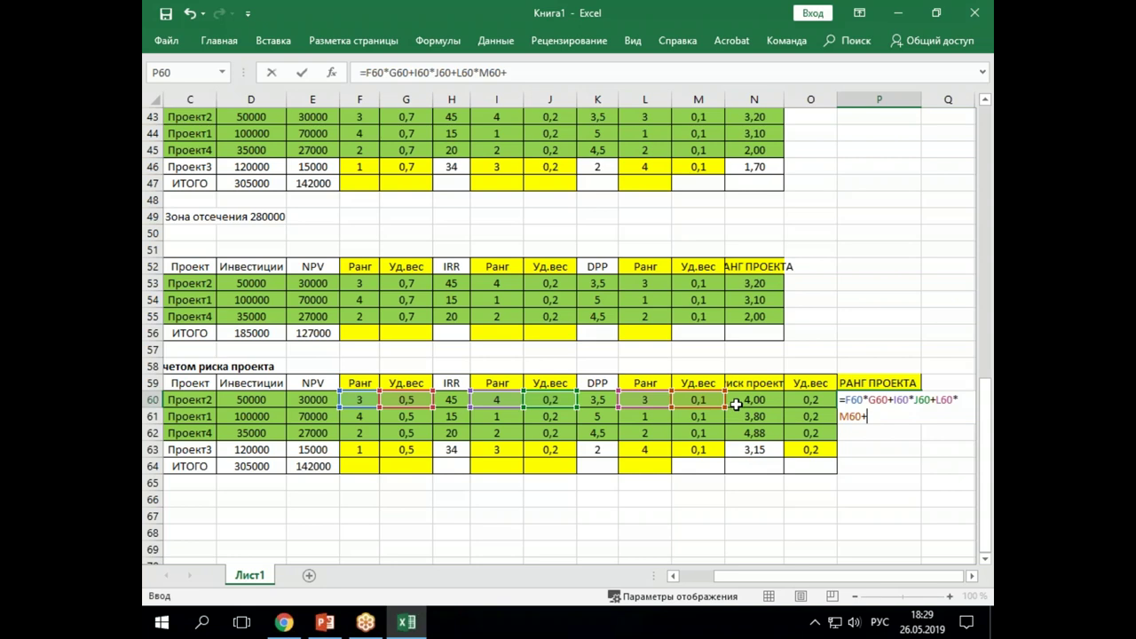
key(BackSpace)
key(BackSpace)
key(BackSpace)
key(BackSpace)
key(BackSpace)
key(BackSpace)
key(BackSpace)
key(BackSpace)
key(BackSpace)
key(BackSpace)
key(BackSpace)
key(BackSpace)
key(BackSpace)
key(BackSpace)
key(BackSpace)
key(BackSpace)
key(BackSpace)
key(BackSpace)
key(BackSpace)
key(BackSpace)
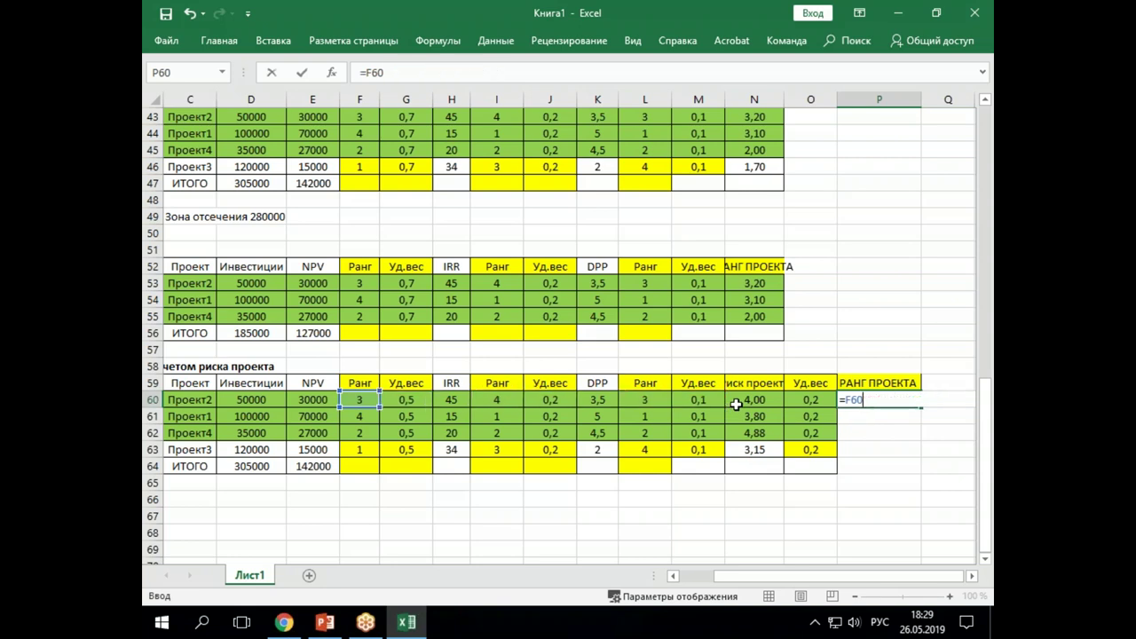
key(Return)
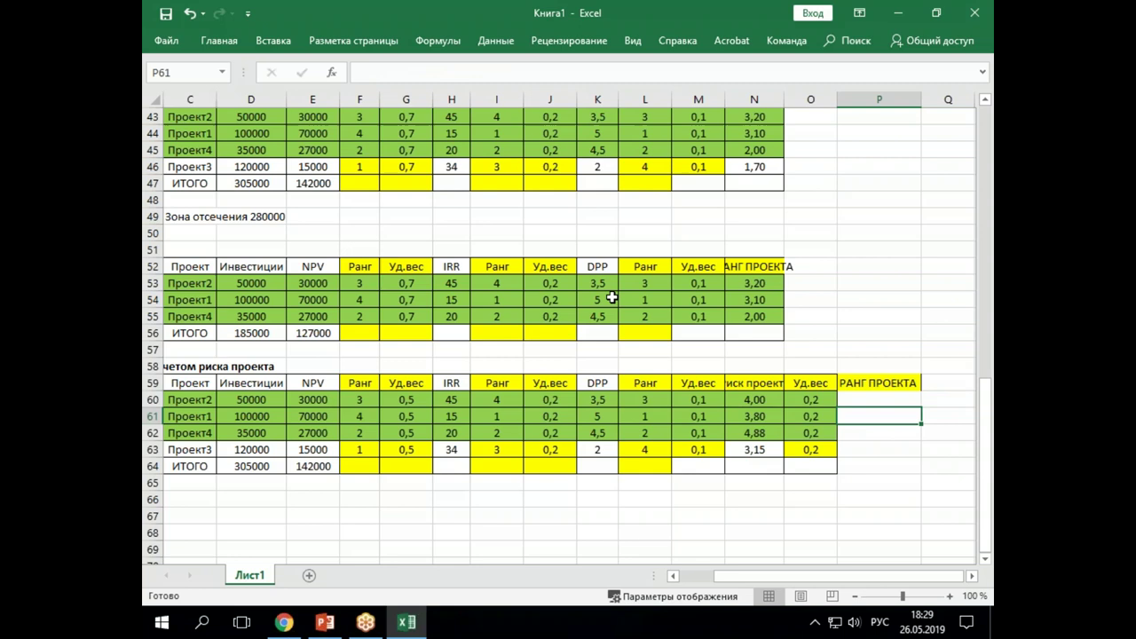
- Insert cells at O59:O64, shifting the existing ones right, and enter "Ранг" as the header in O59
drag(793, 380, 807, 467)
right_click(807, 468)
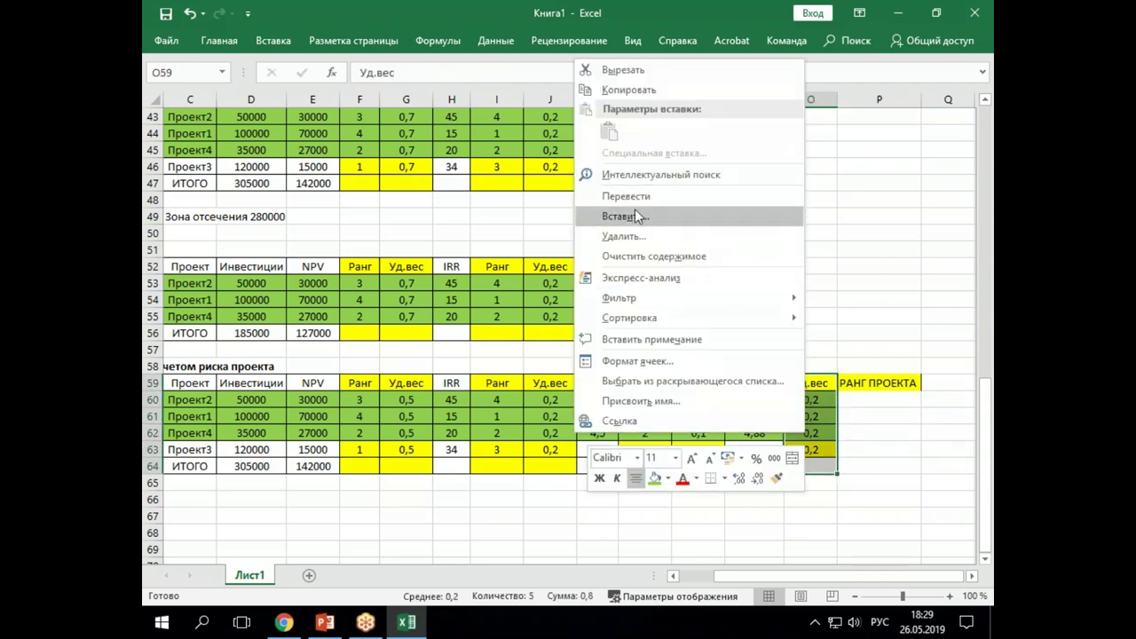
click(634, 214)
click(612, 260)
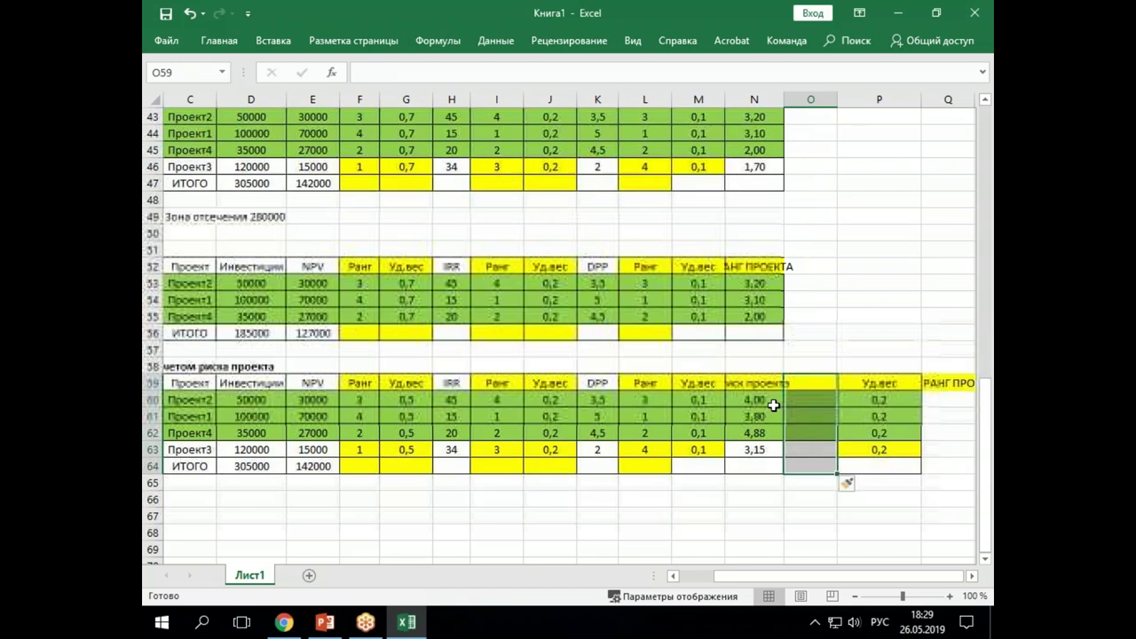
text(Ранг)
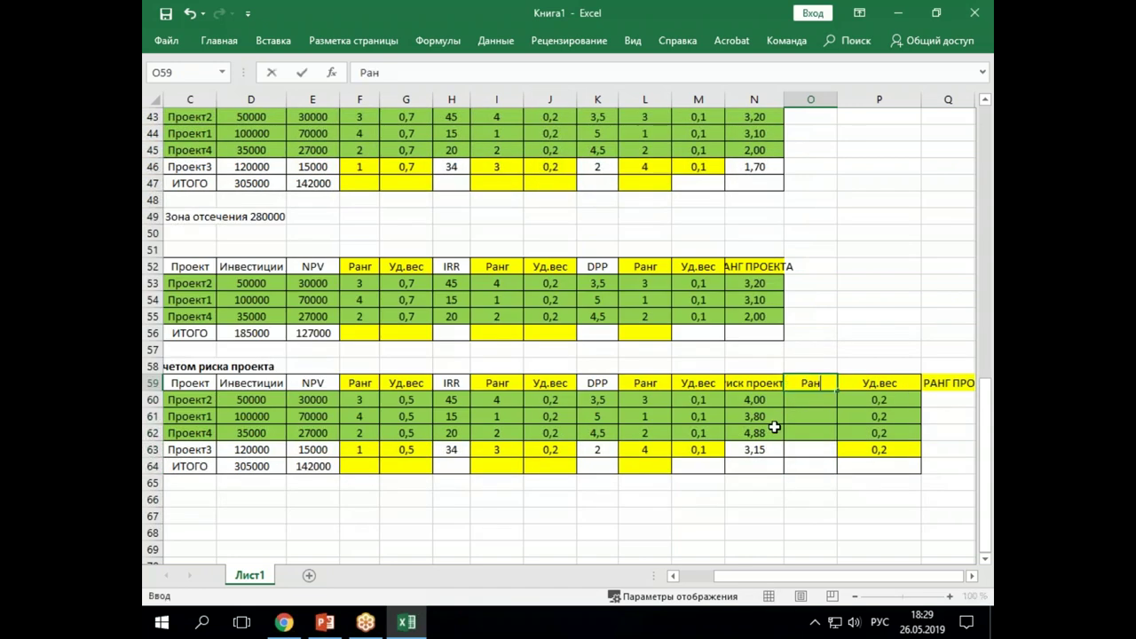
key(Return)
- Enter the project risk ranks 2, 3, 1 and 4 in O60:O63
key(Return)
key(Return)
key(Return)
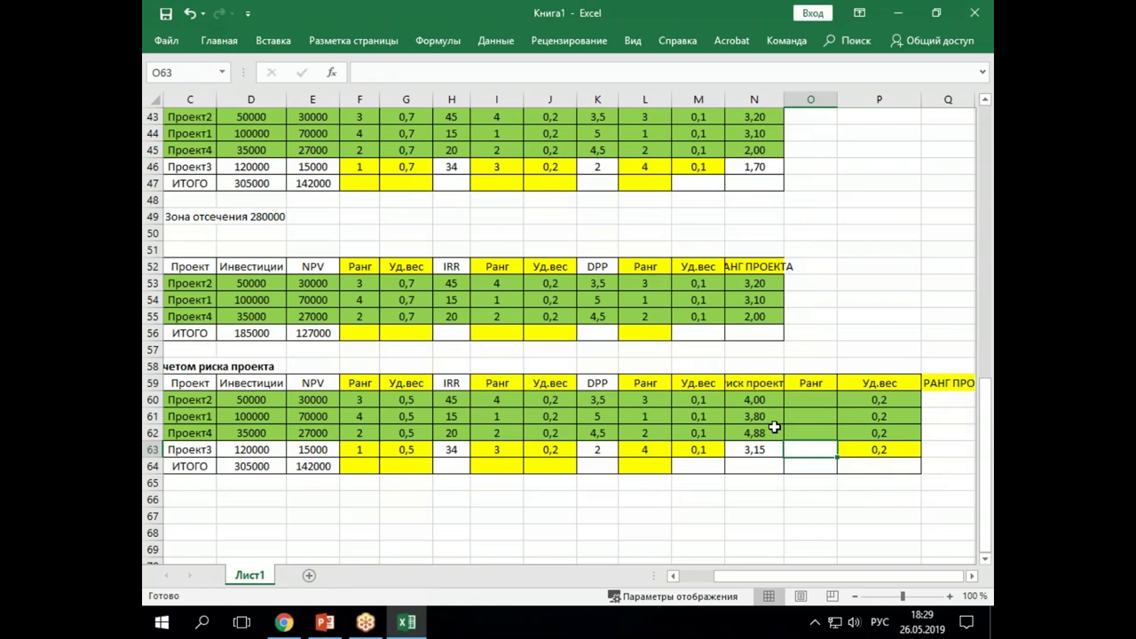
text(4)
key(Return)
key(Up)
key(Up)
key(Up)
text(3)
key(Return)
key(Up)
key(Up)
text(2)
key(Return)
key(Down)
text(1)
key(Return)
key(Up)
key(Left)
key(Left)
key(Left)
key(Left)
key(Left)
key(Left)
key(Left)
key(Left)
key(Left)
key(Left)
key(Left)
key(Left)
key(Left)
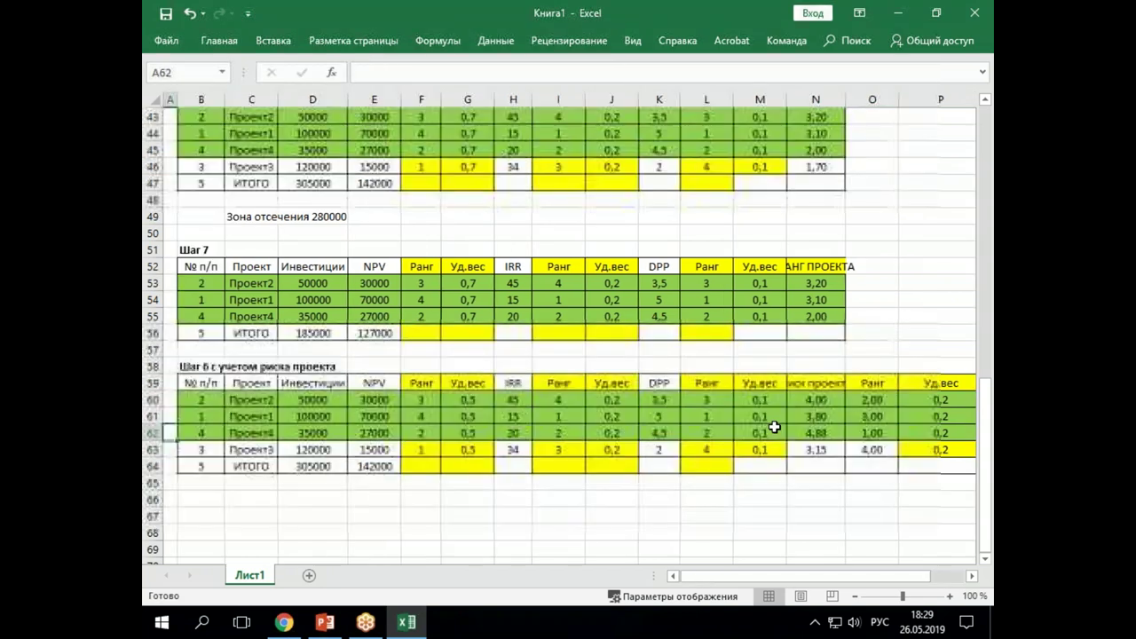
- Enter the formula =F60*G60+I60*J60+L60*M60+O60*P60 in Q60 for the first project's risk-adjusted weighted rank
key(Right)
key(Right)
key(Right)
key(Right)
key(Right)
key(Right)
key(Right)
key(Right)
key(Right)
key(Right)
key(Right)
key(Right)
key(Right)
key(Right)
key(Right)
key(Right)
key(Right)
key(Right)
key(Right)
key(Left)
key(Left)
key(Left)
key(Left)
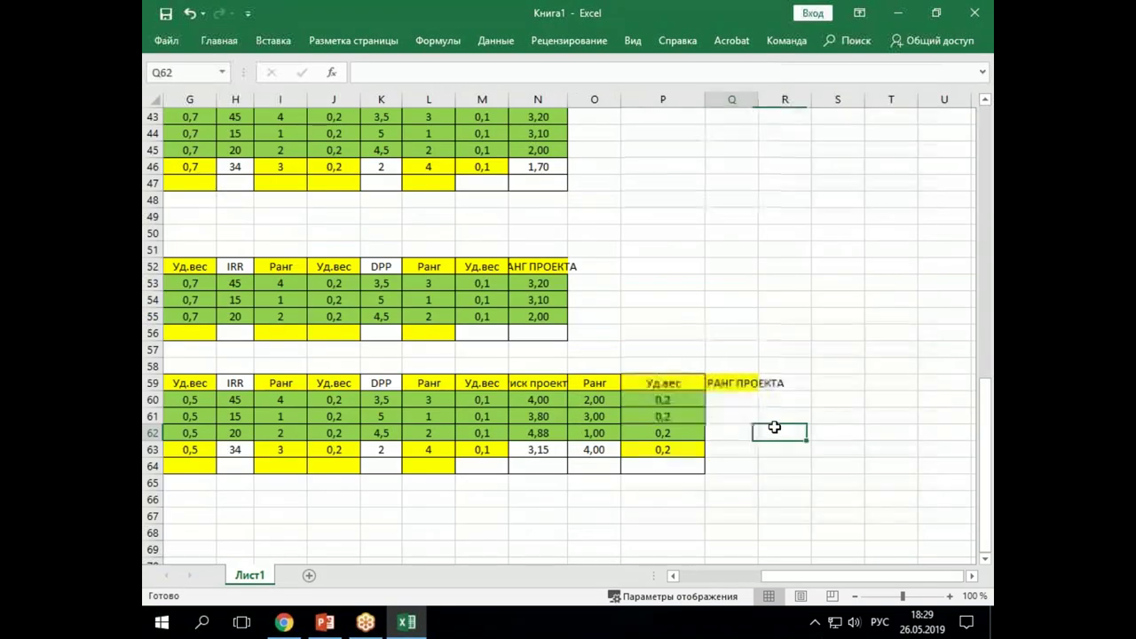
key(Up)
text(=)
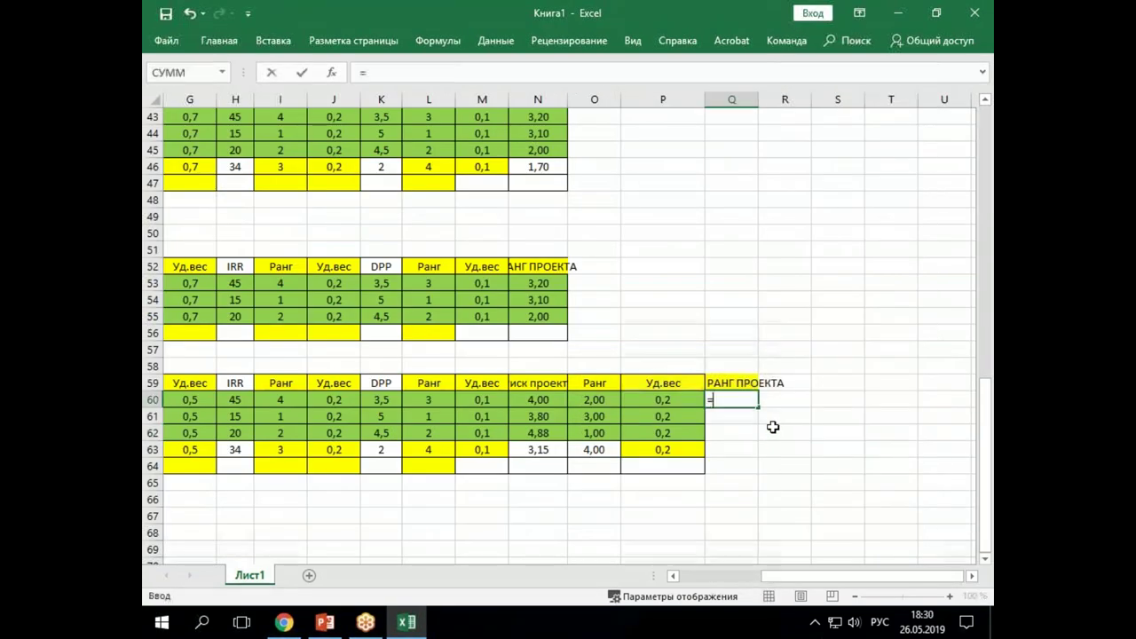
drag(805, 576, 683, 593)
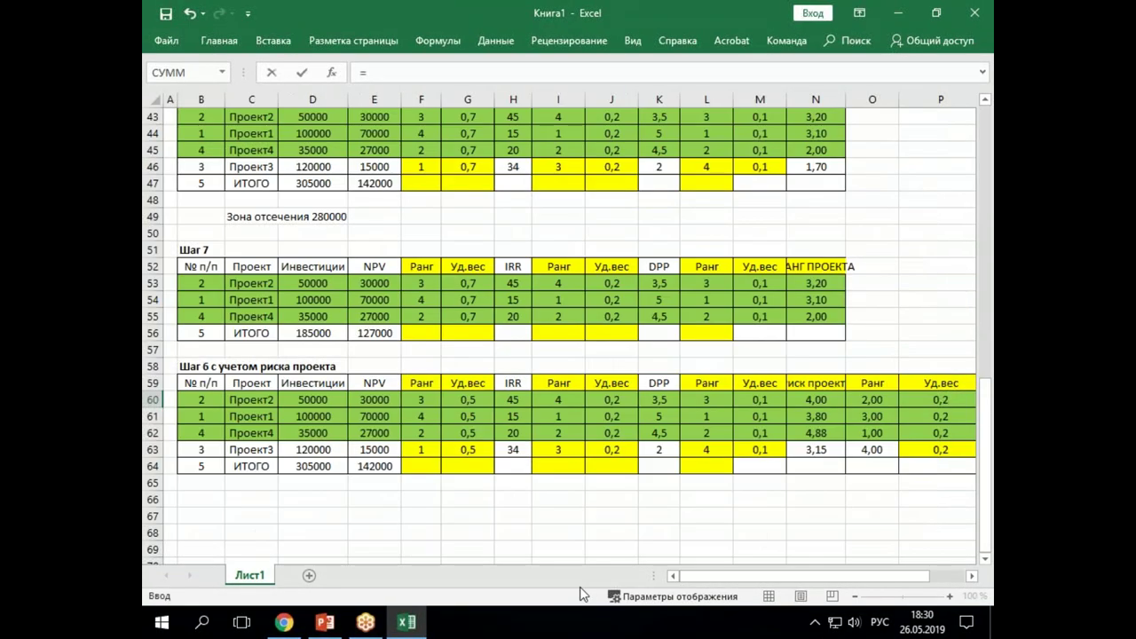
click(420, 399)
text(*)
click(468, 401)
text(+)
click(571, 400)
text(*)
click(613, 401)
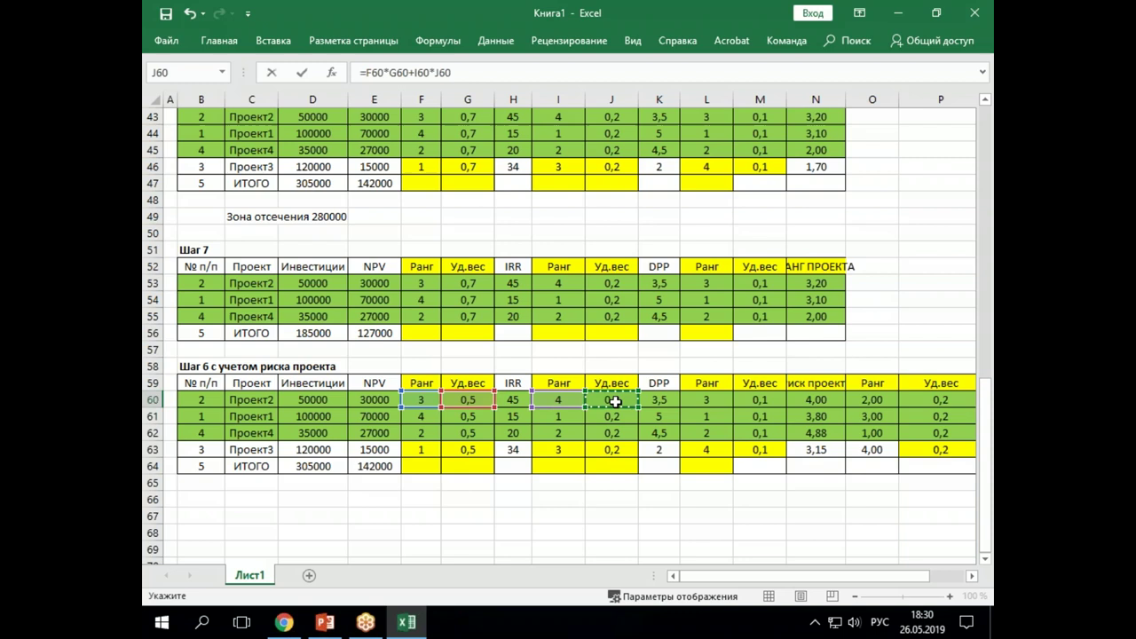
text(+)
click(712, 401)
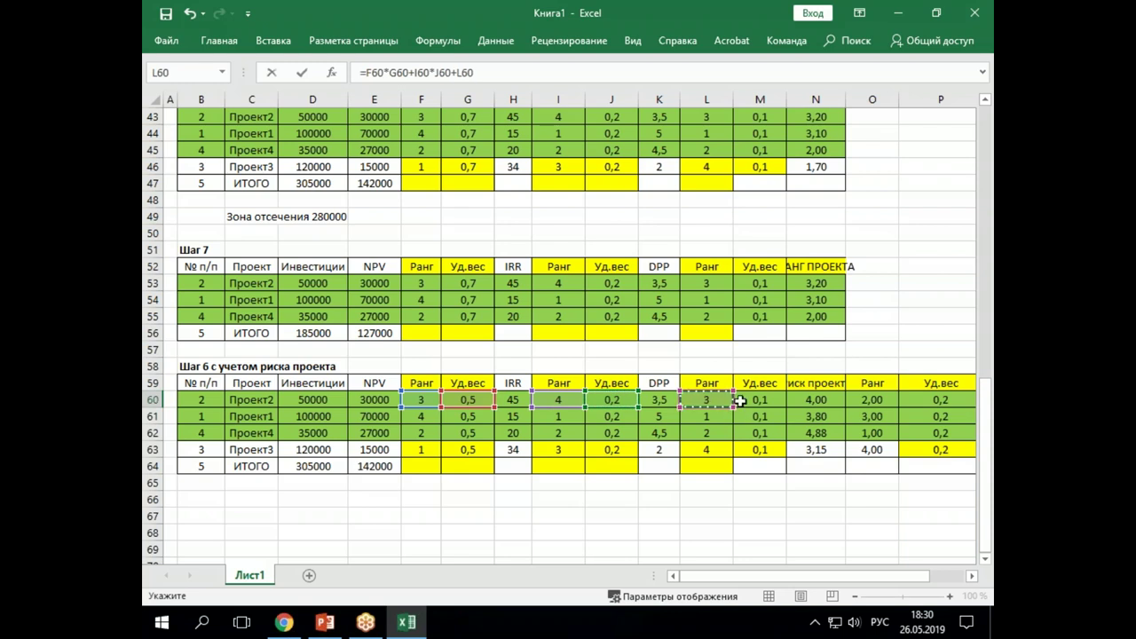
text(*)
click(761, 401)
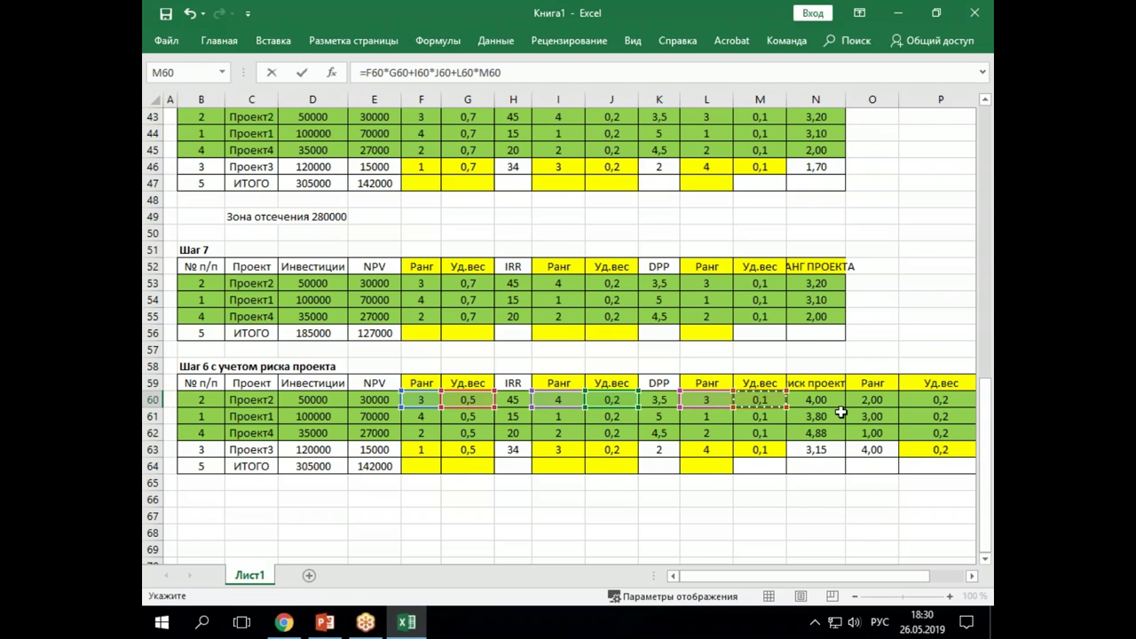
text(+)
click(879, 401)
text(*)
click(905, 400)
key(ctrl+Return)
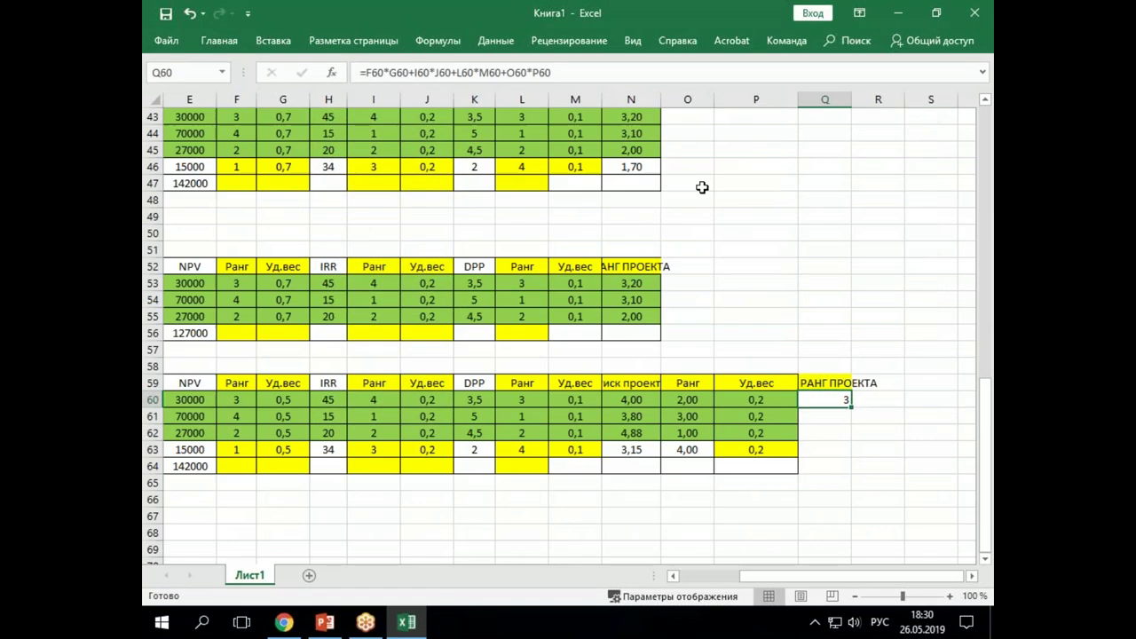
- Show Q60 with two decimal places and copy its formula down through Q63
click(219, 41)
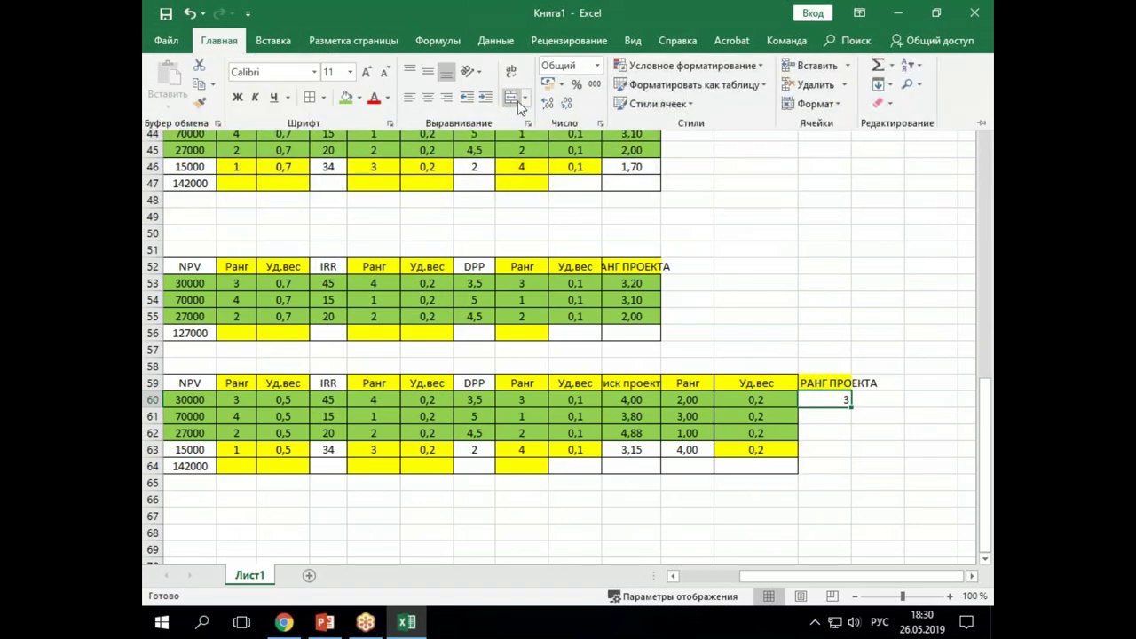
click(549, 105)
click(548, 105)
click(839, 400)
drag(851, 406, 854, 463)
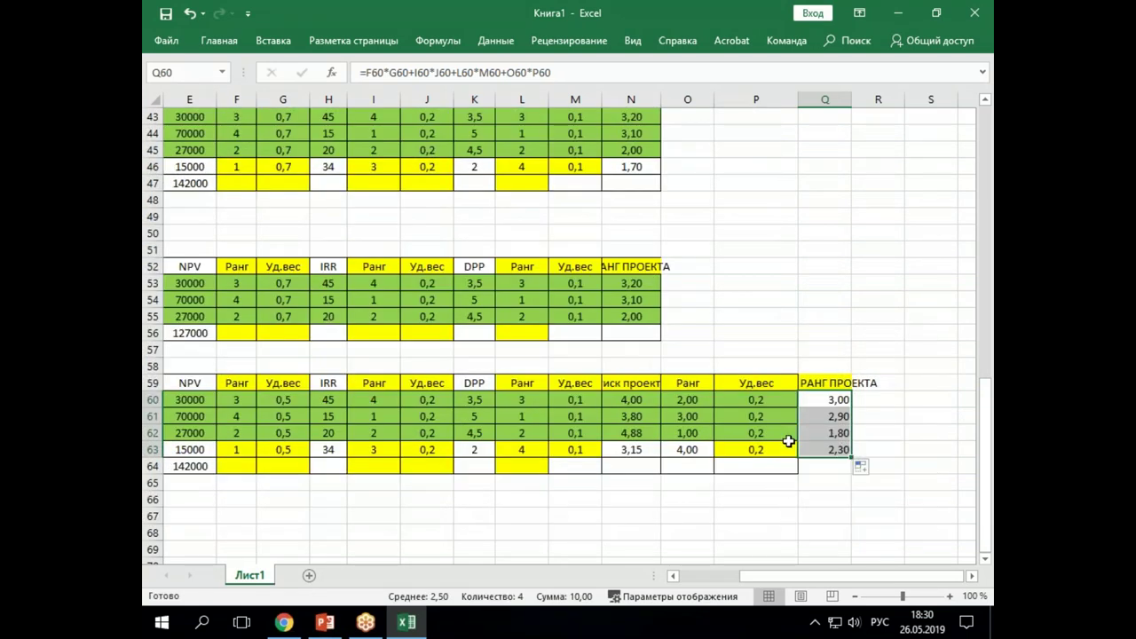
key(Down)
key(Down)
key(Left)
key(Left)
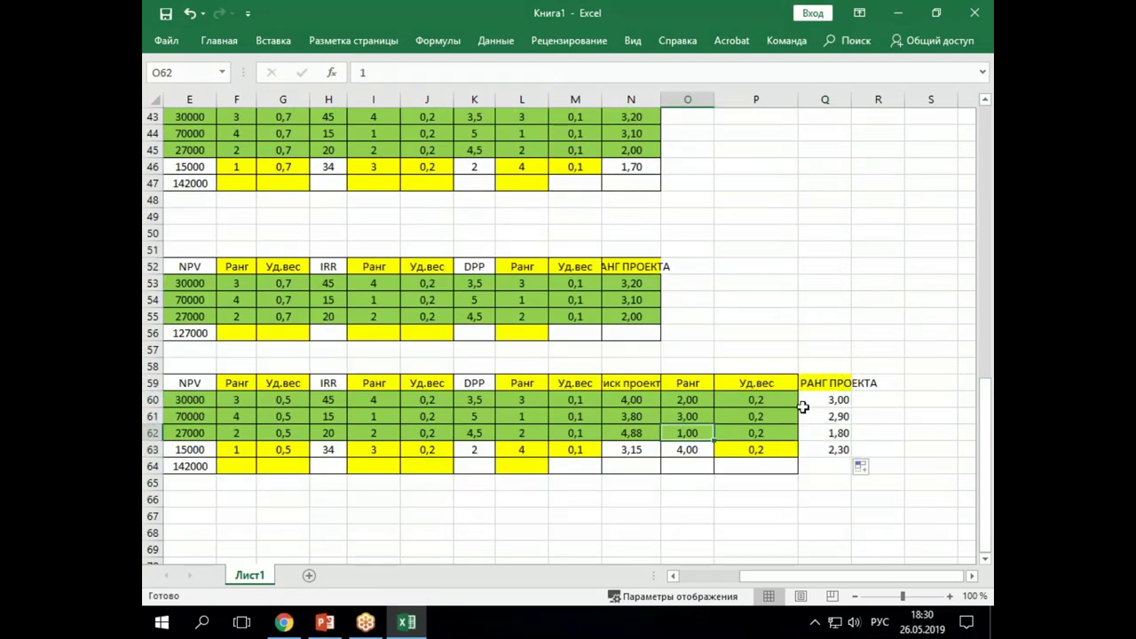
- Sort the risk-adjusted table B59:Q63 by the "РАНГ ПРОЕКТА" column in descending order, keeping row 59 as headers
click(843, 384)
drag(835, 384, 199, 450)
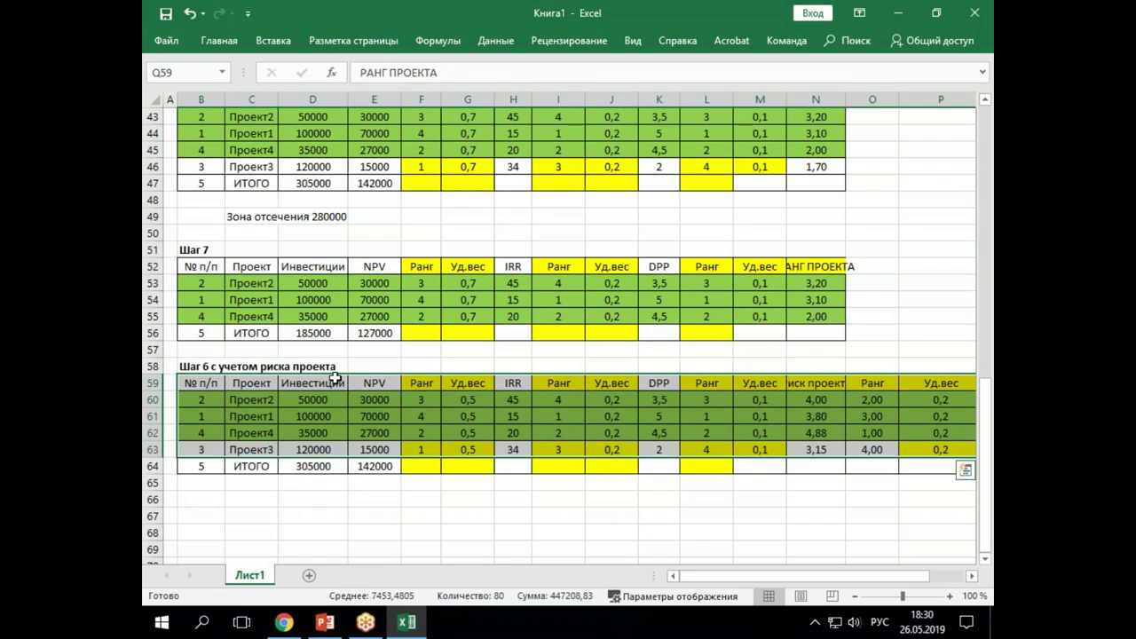
click(497, 43)
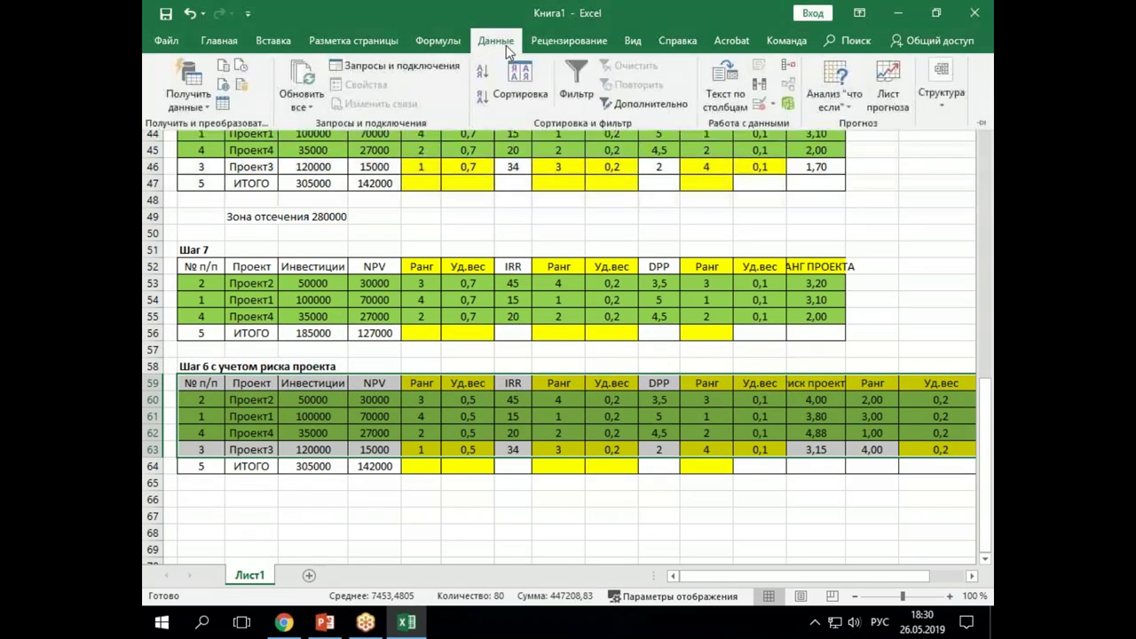
click(524, 93)
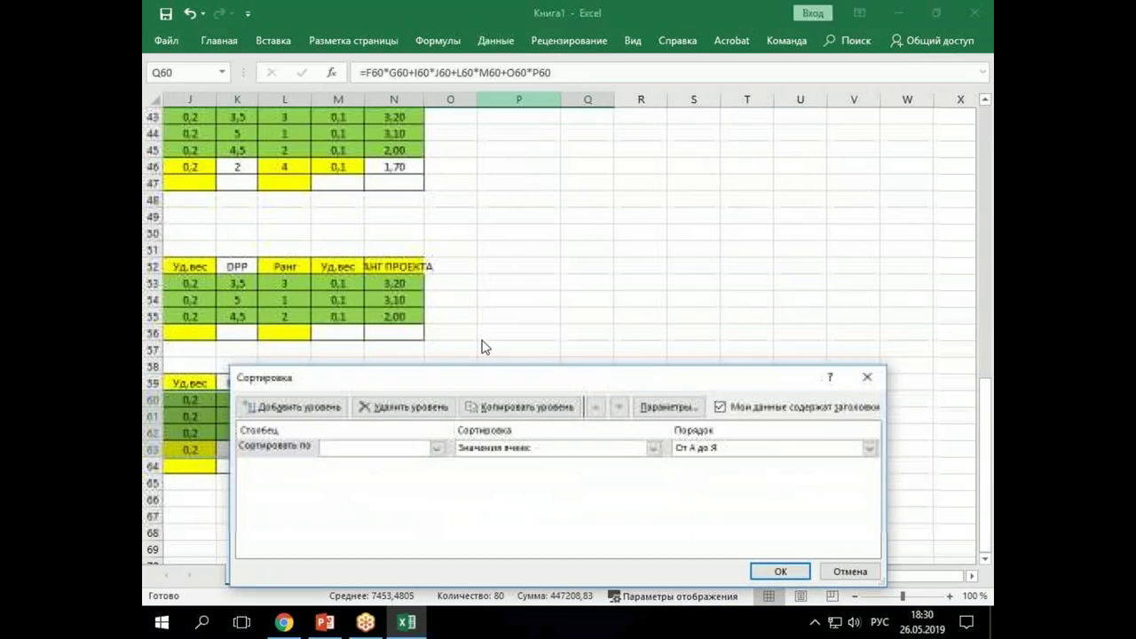
click(435, 448)
drag(435, 489, 435, 568)
click(399, 581)
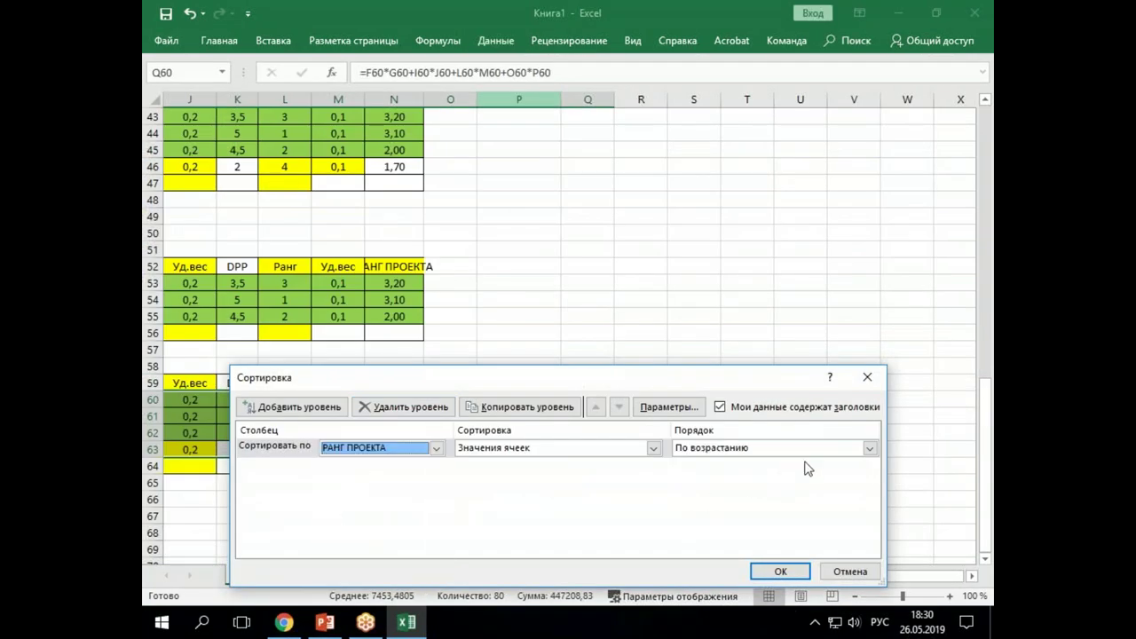
click(871, 448)
click(737, 477)
click(780, 571)
- Examine the new project order in the risk-adjusted table and compare it with the earlier step tables
click(591, 399)
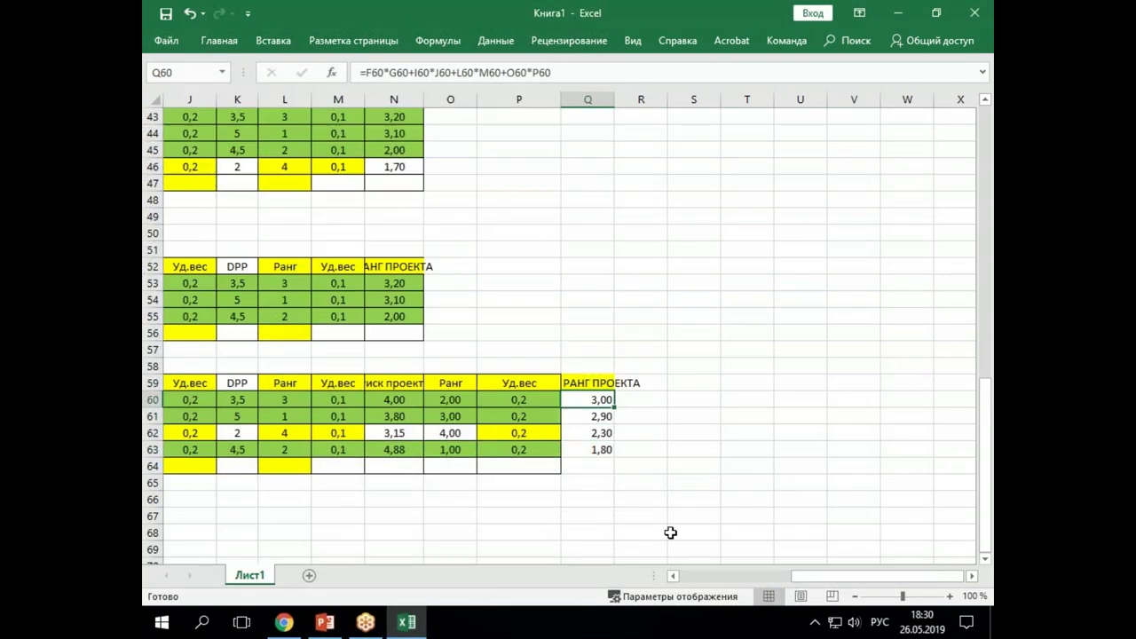
key(Left)
key(Left)
key(Left)
key(Left)
key(Left)
key(Left)
key(Left)
key(Left)
key(Left)
key(Left)
key(Left)
key(Left)
key(Left)
key(Left)
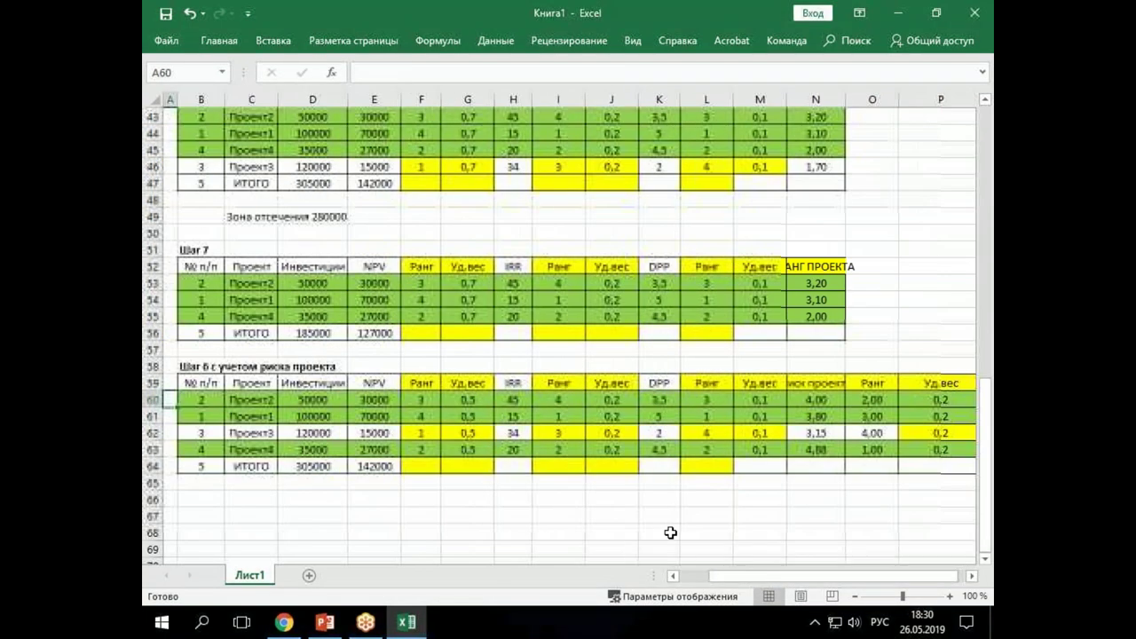
key(Down)
scroll(422, 399, up, 5)
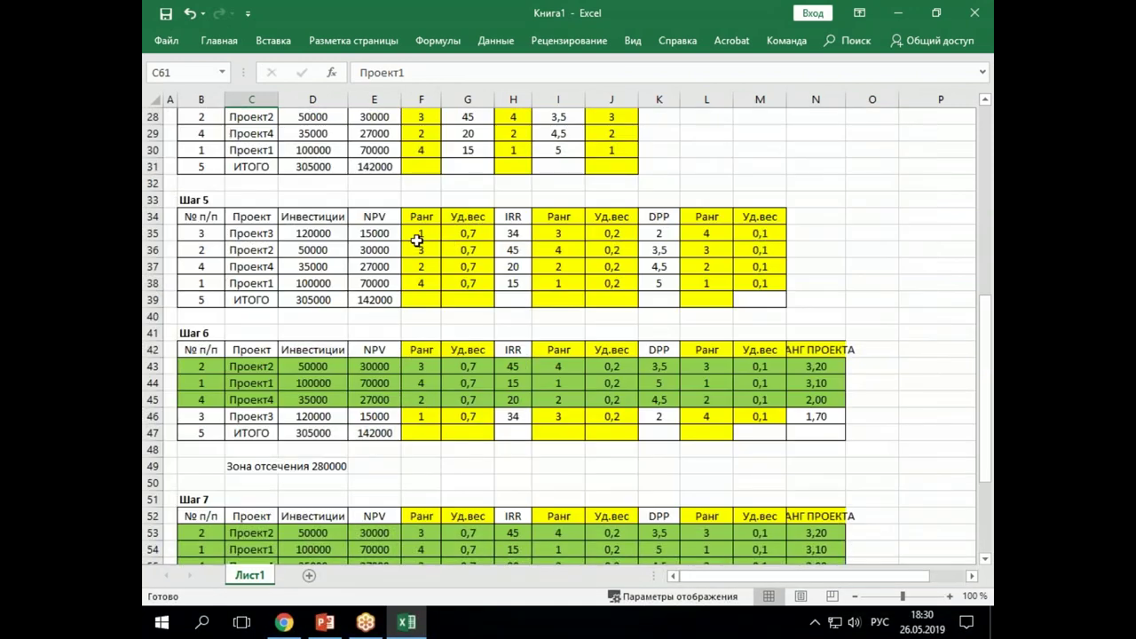
scroll(417, 243, down, 6)
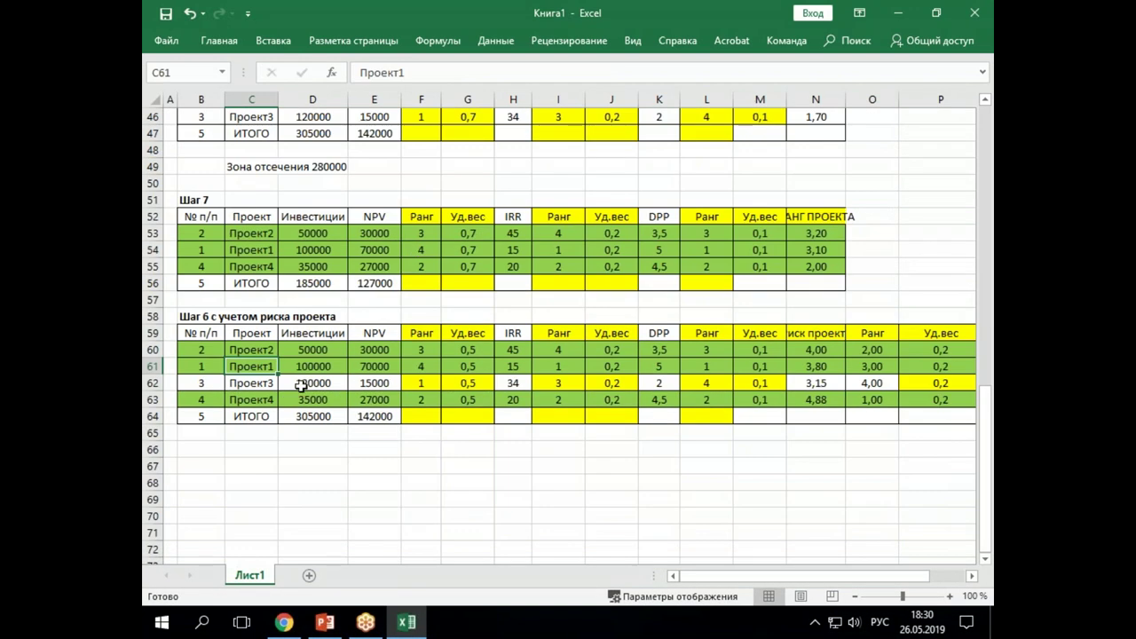
- Fill the three highest-ranked project rows, B60:Q62, with the standard light green color
drag(187, 351, 896, 382)
click(218, 41)
click(359, 97)
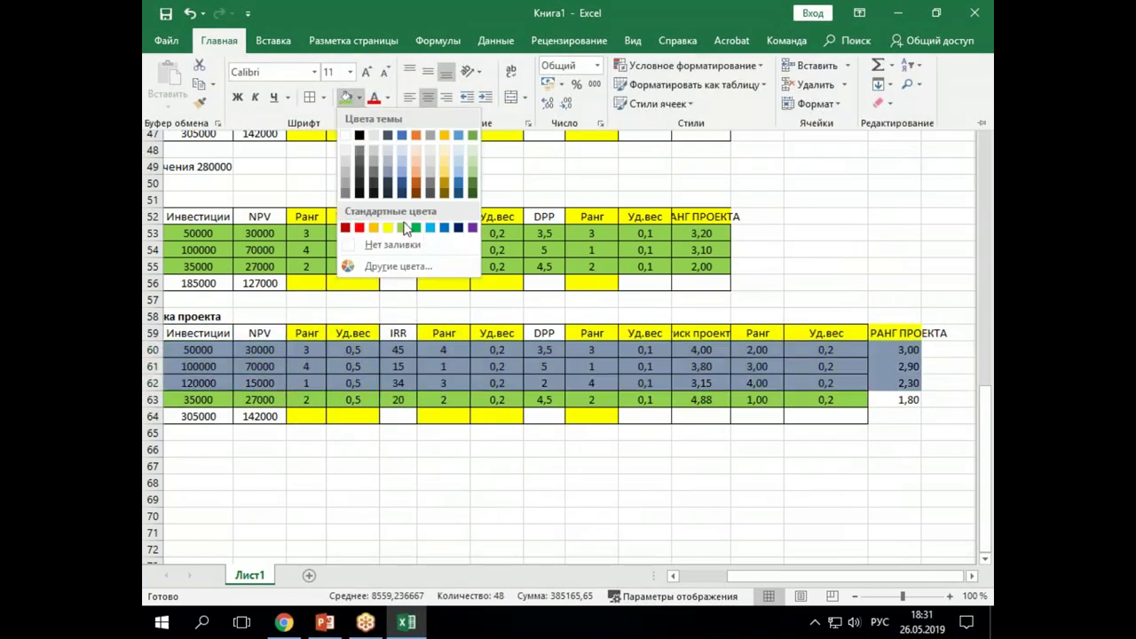
click(404, 228)
click(232, 417)
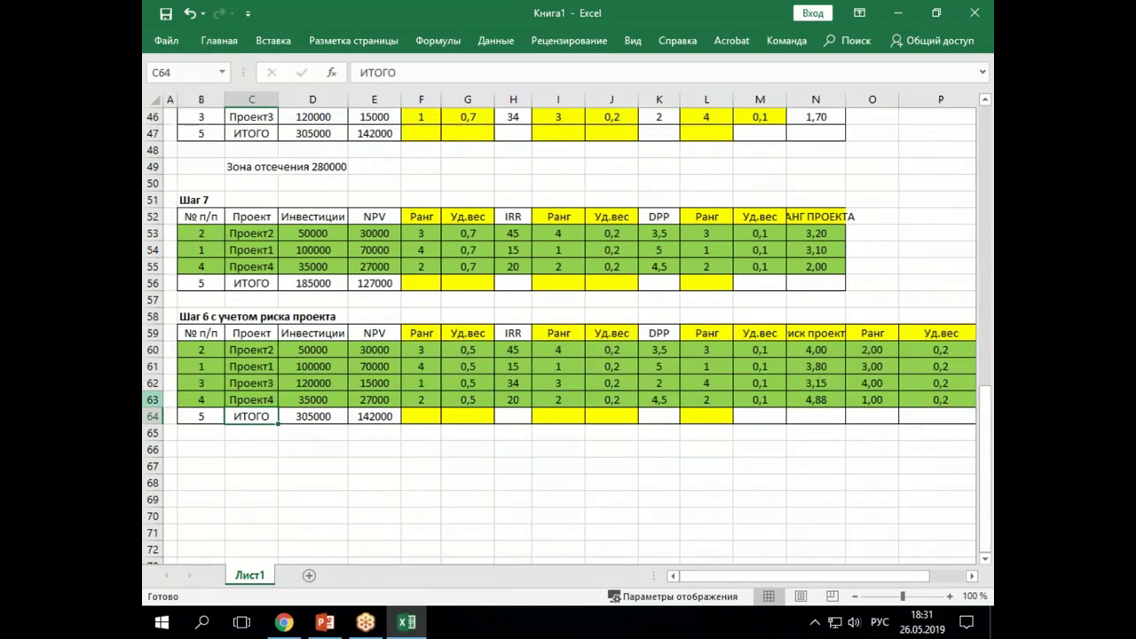
- Remove the fill color from rows 63 and 64 of the risk-adjusted table
drag(152, 399, 153, 416)
click(222, 40)
click(359, 97)
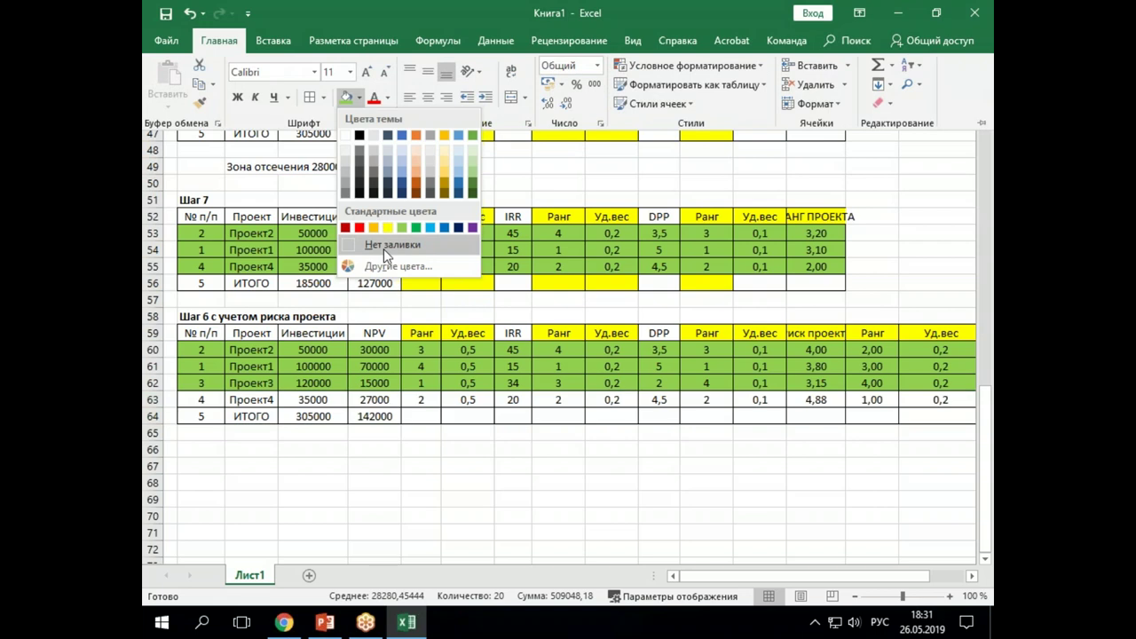
click(384, 249)
click(311, 364)
- Check the combined investment of the three highlighted projects in D60:D62 against the cutoff limit
drag(309, 350, 322, 380)
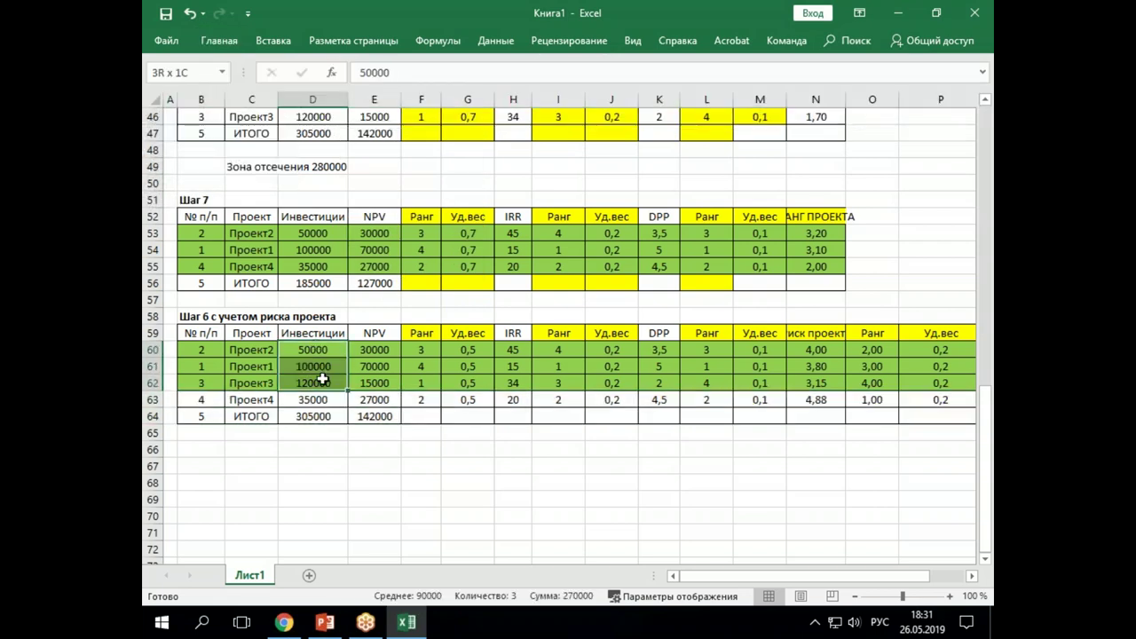
drag(322, 379, 344, 376)
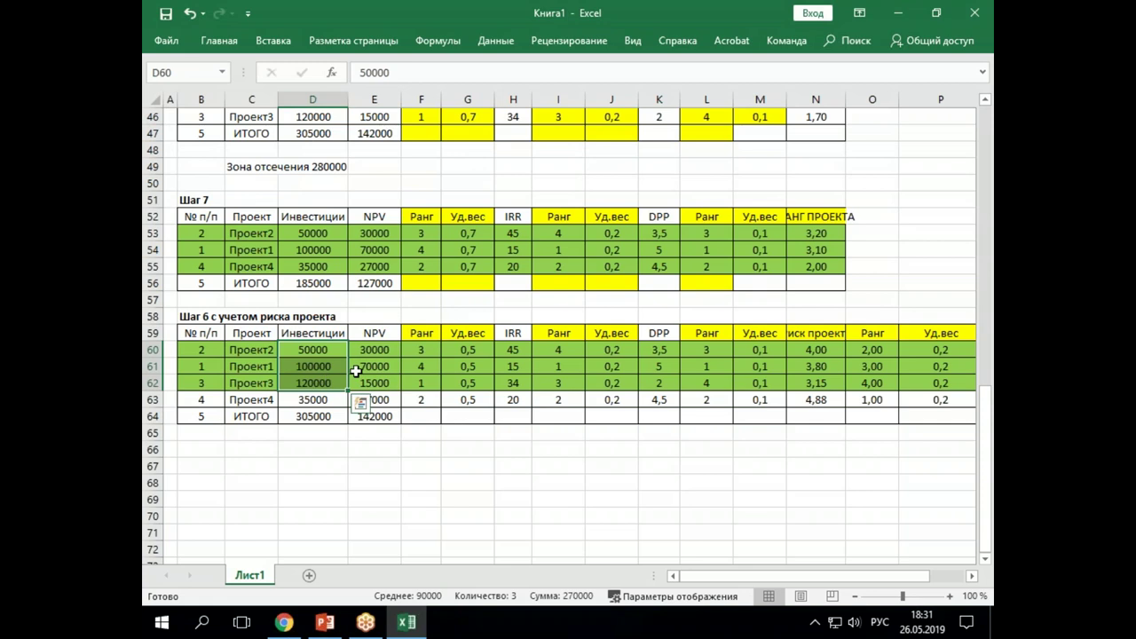
click(267, 418)
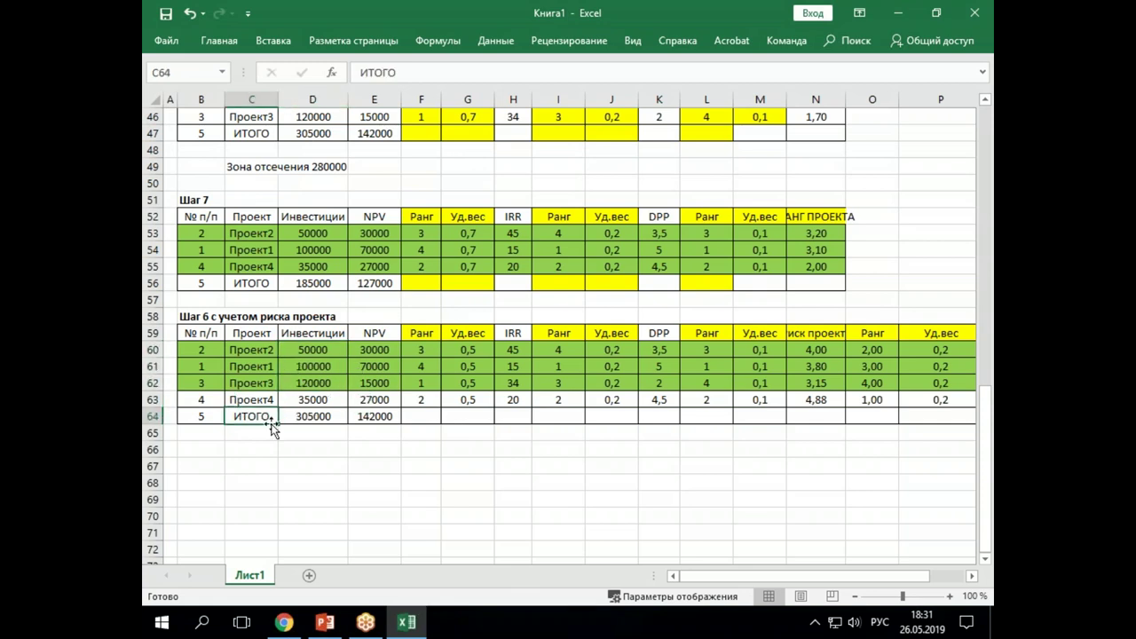
- Delete row 63 with the excluded Проект4 from the risk-adjusted table
click(153, 399)
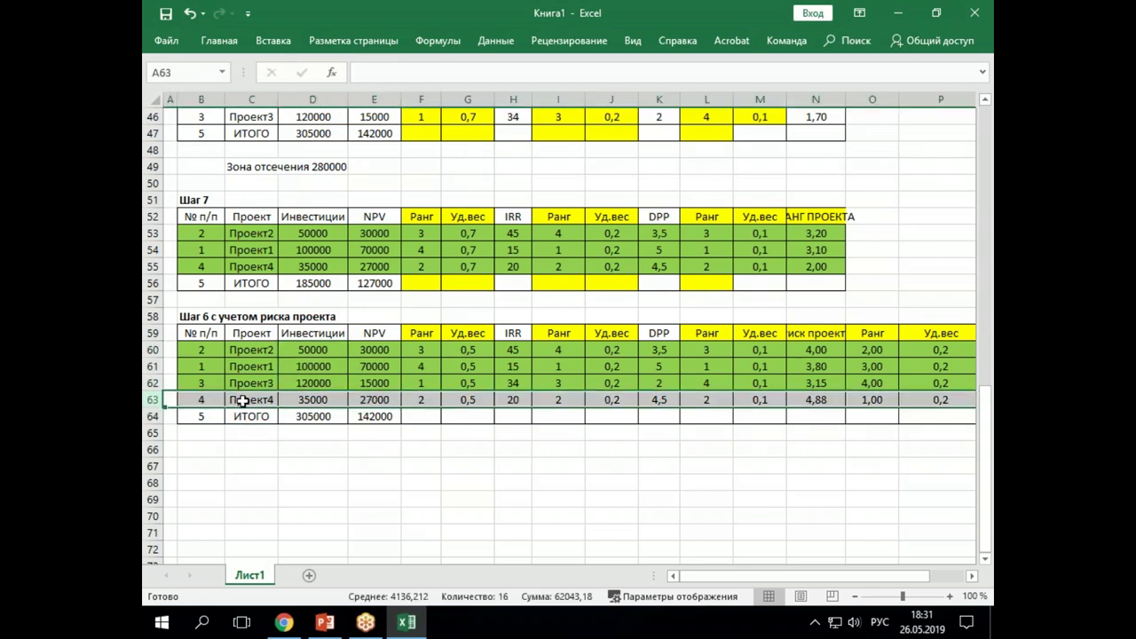
right_click(236, 399)
click(291, 285)
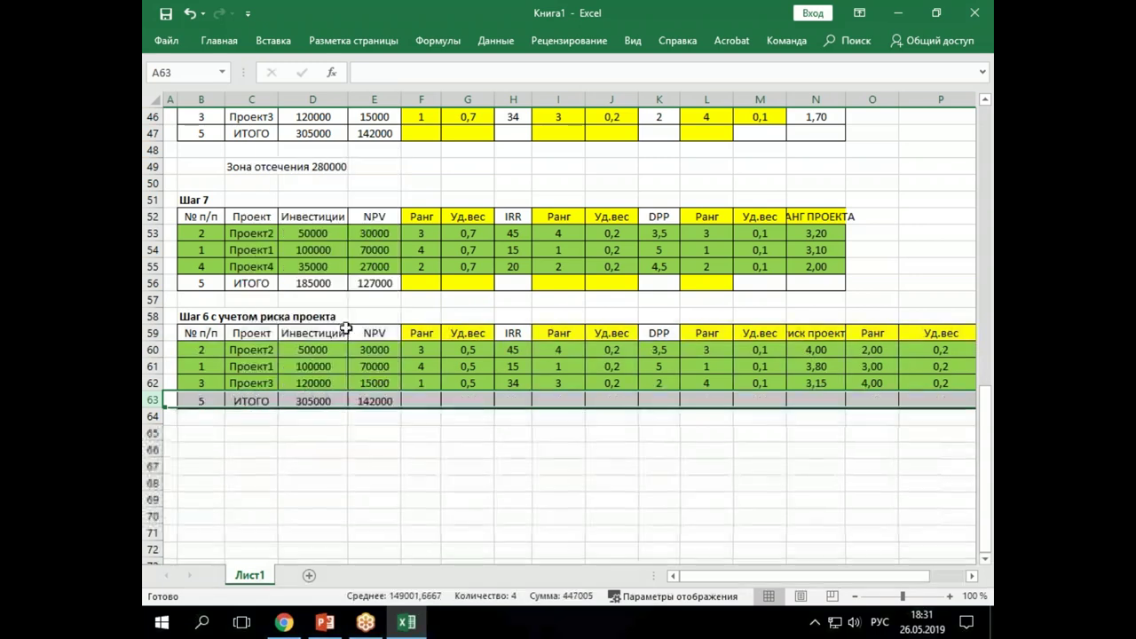
- Replace the investment total in D63 with an AutoSum of D60:D62
click(266, 401)
click(325, 400)
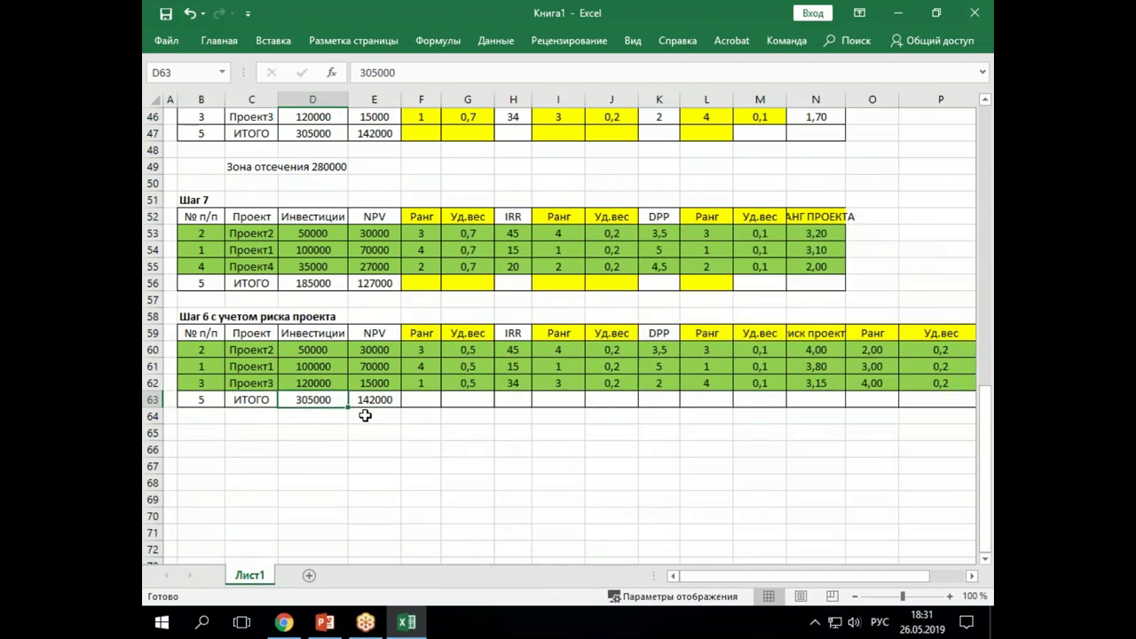
key(Delete)
drag(319, 347, 325, 399)
click(220, 40)
click(848, 50)
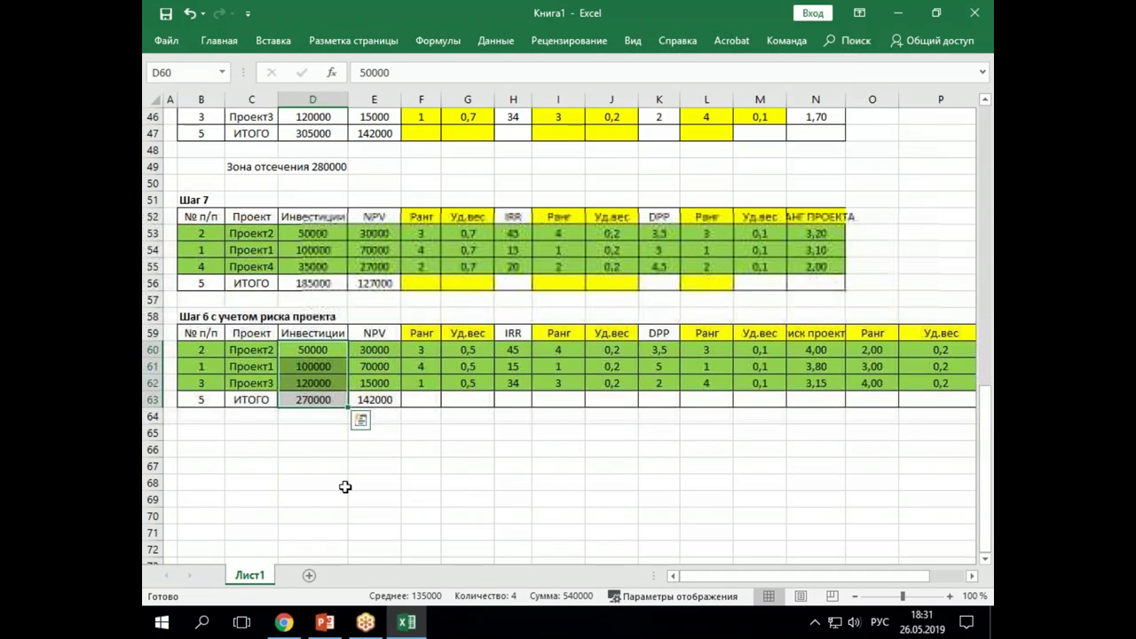
click(312, 483)
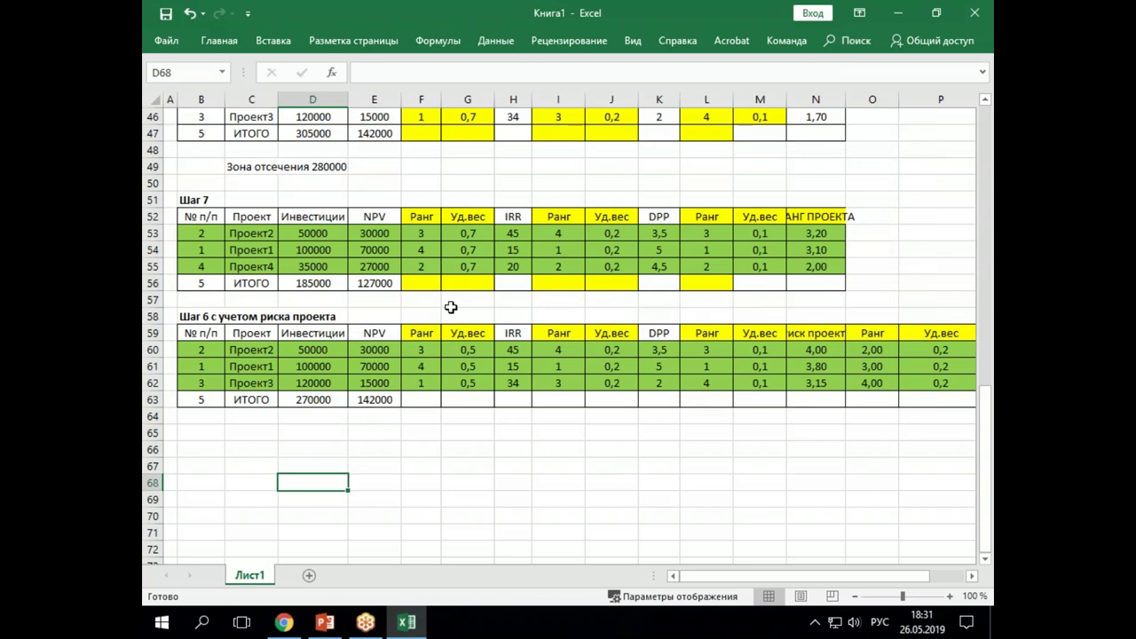
click(314, 401)
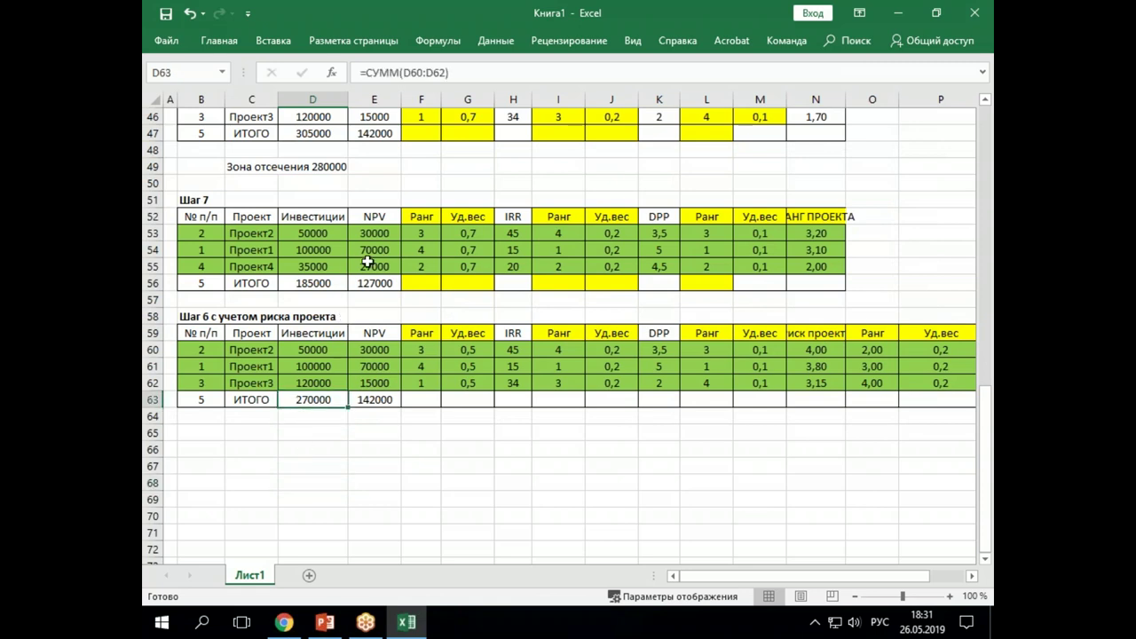
- Copy the total formula from D63 into E63 so the NPV column sums E60:E62
scroll(484, 261, up, 1)
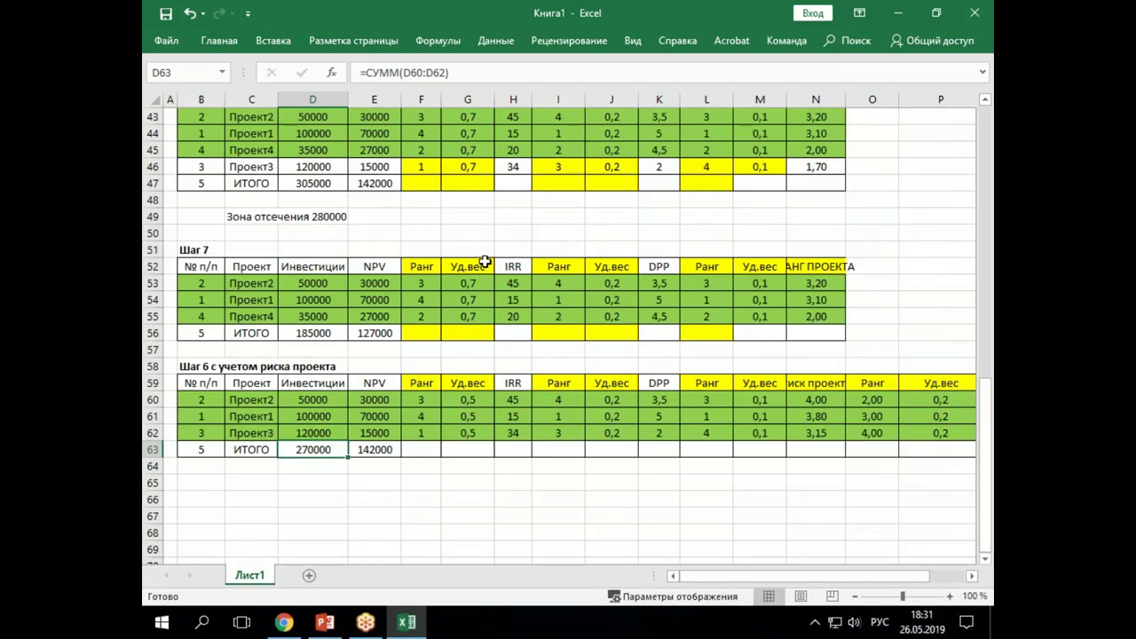
scroll(485, 261, up, 1)
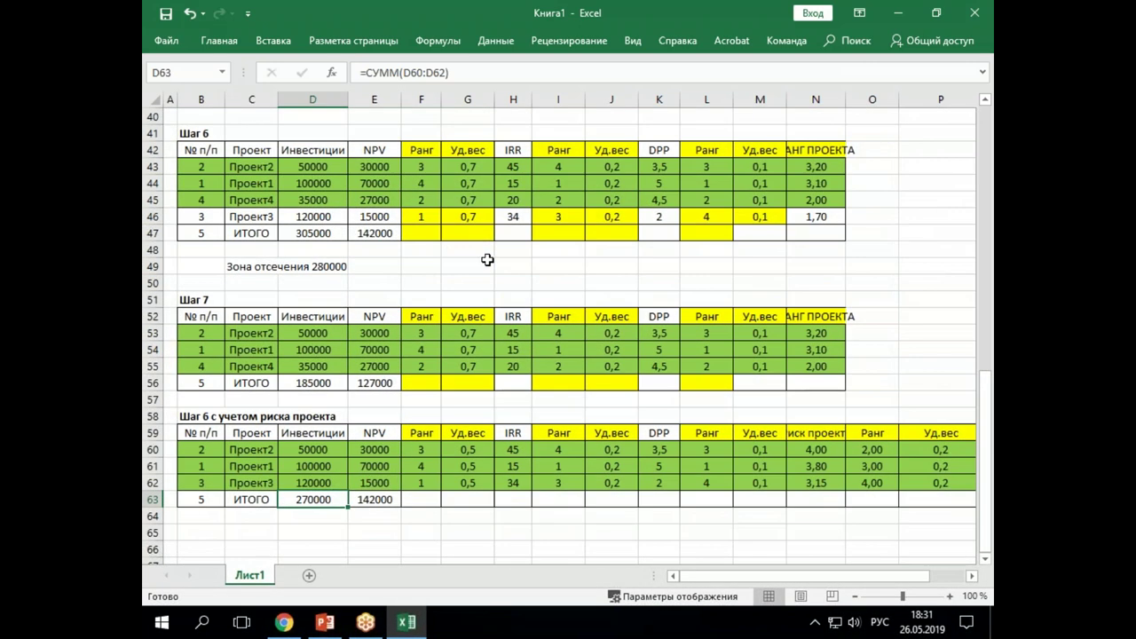
scroll(487, 259, down, 2)
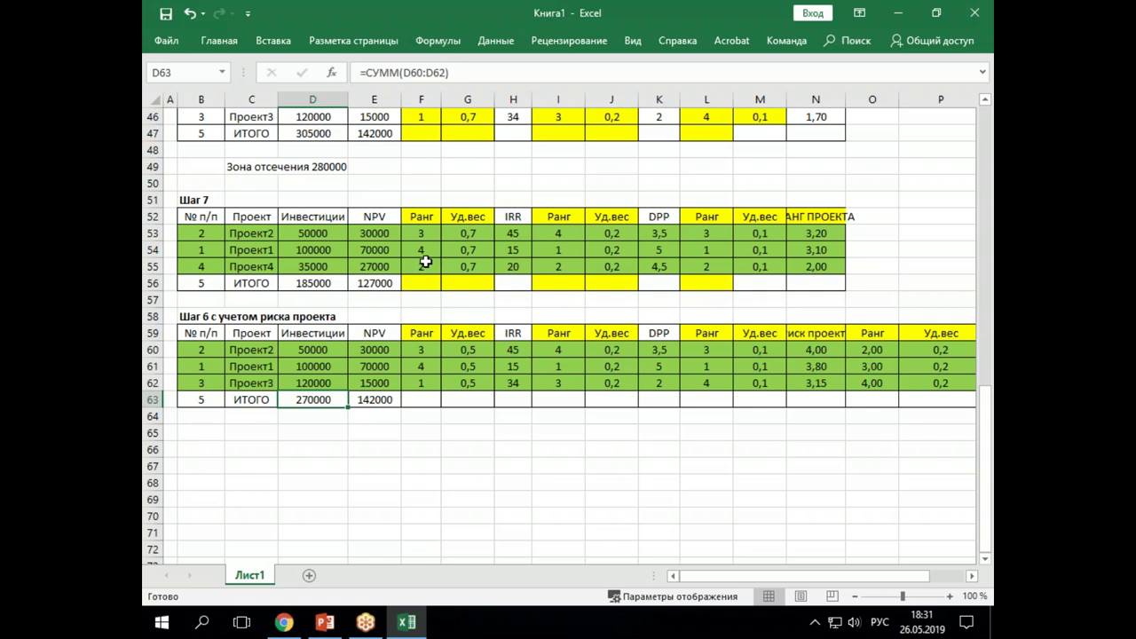
click(388, 399)
click(324, 399)
drag(346, 407, 401, 407)
click(377, 401)
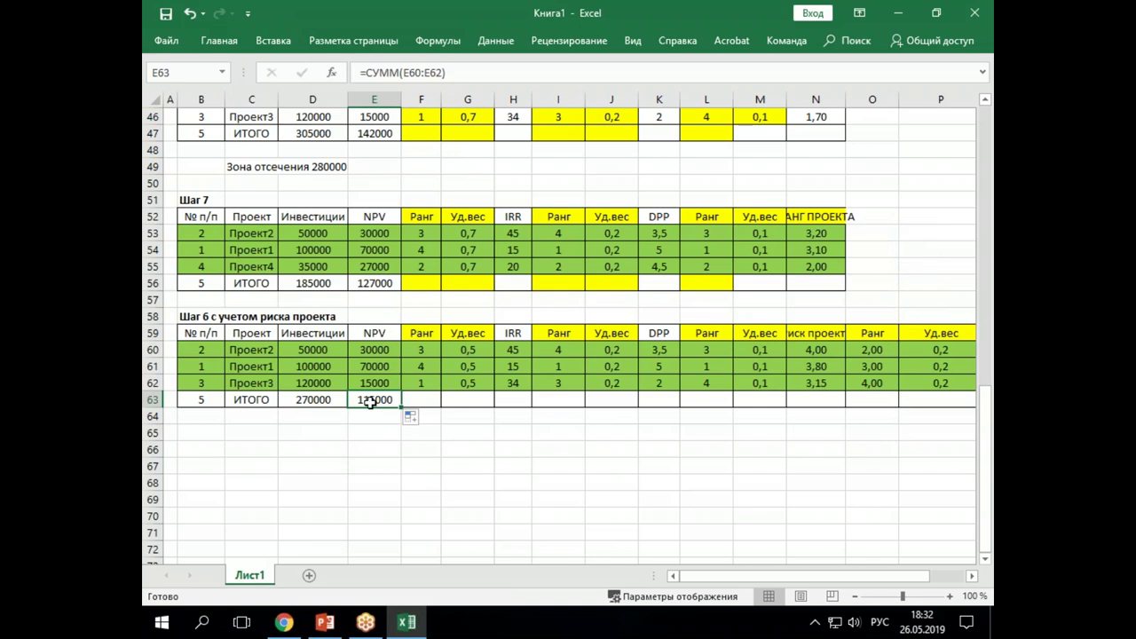
scroll(509, 363, up, 15)
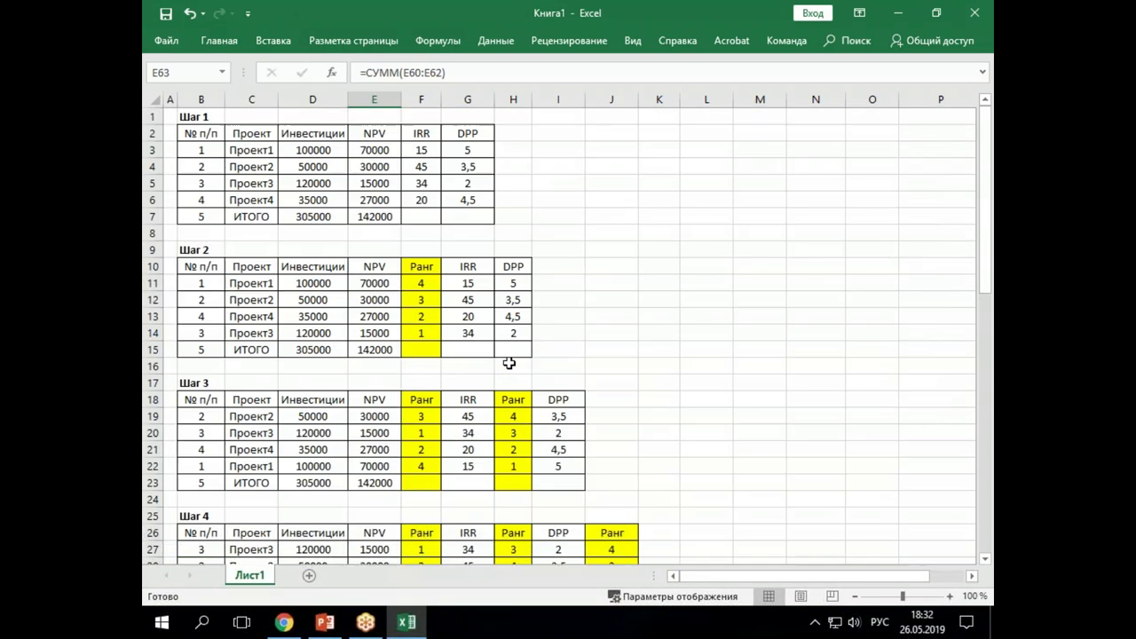
- Review the project ranking tables from Шаг 1 through Шаг 6 on the worksheet
scroll(539, 305, down, 4)
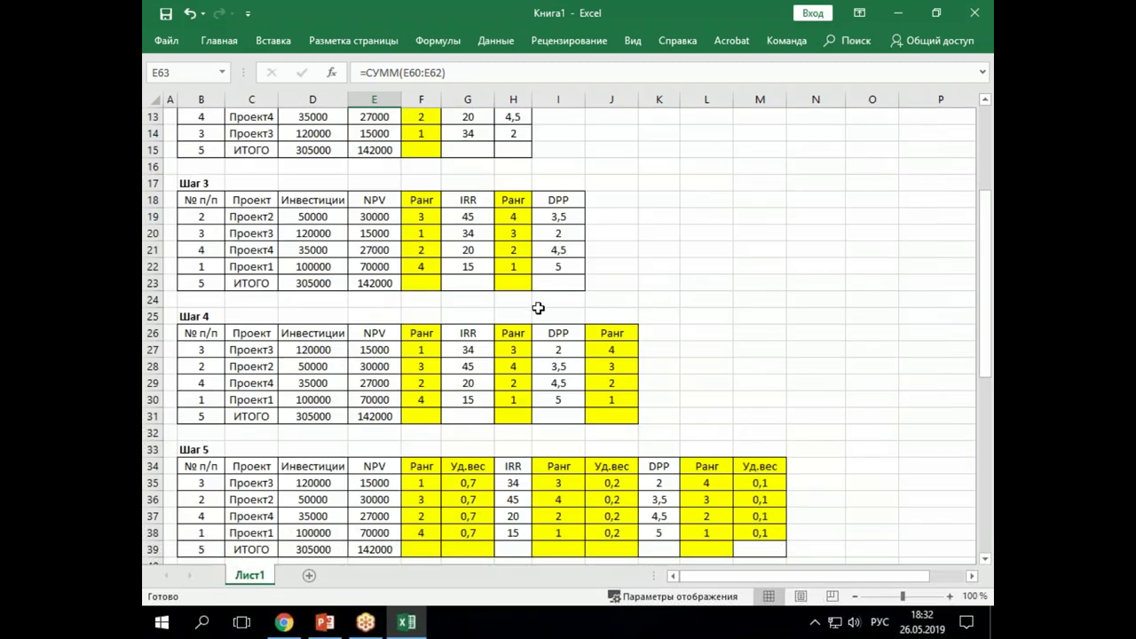
scroll(543, 280, down, 1)
scroll(585, 297, down, 2)
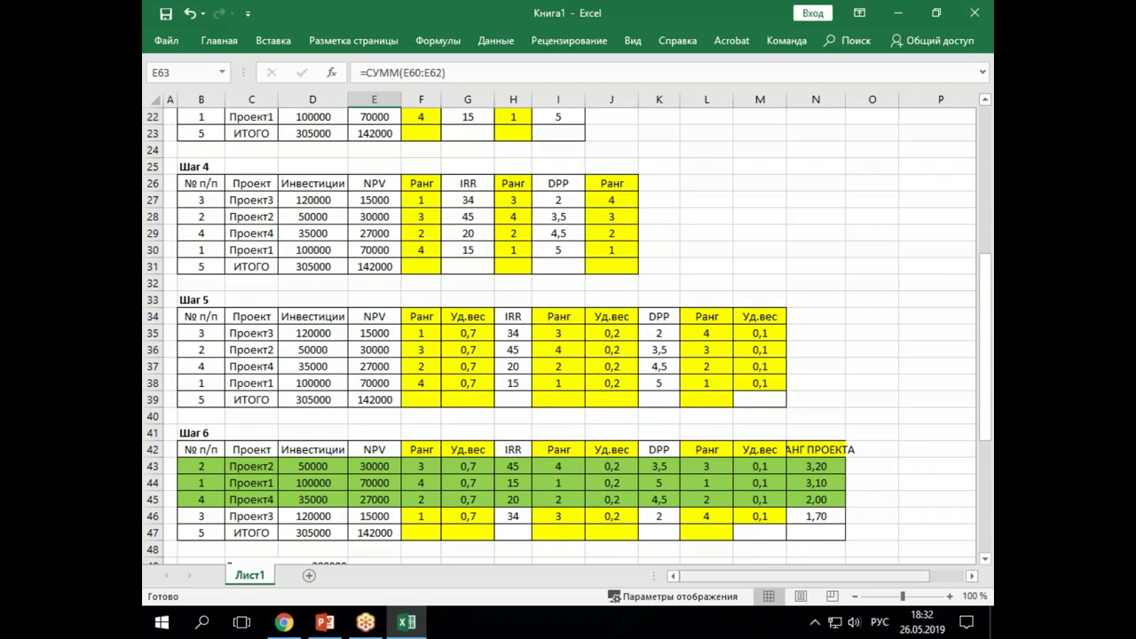
- Switch to the PowerPoint slide show and go back to slide 7 with the course programme «Инвестиционный анализ для профессионалов»
click(324, 624)
click(518, 299)
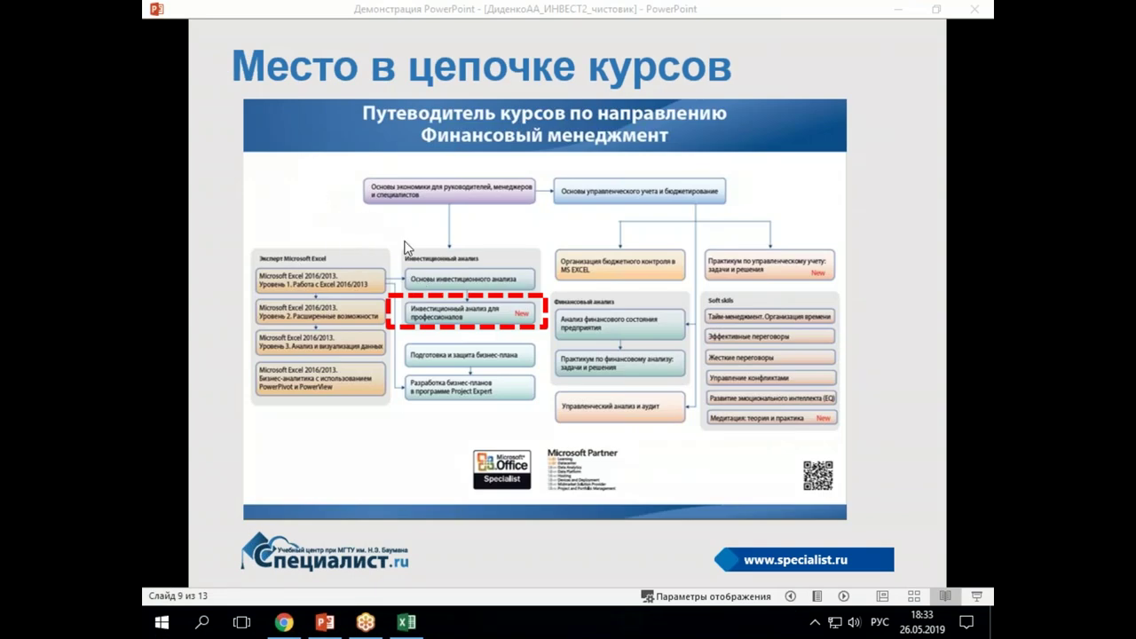
scroll(406, 249, up, 2)
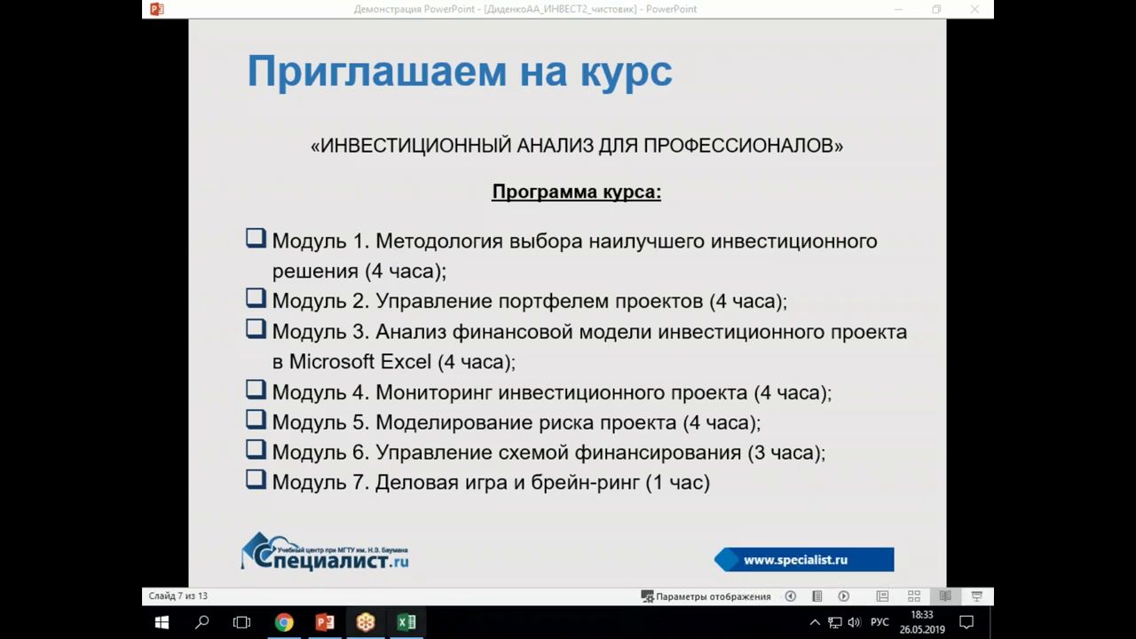
- Review the Шаг 6 and Шаг 7 selection tables in the Excel workbook and return to the course programme slide in PowerPoint
click(406, 622)
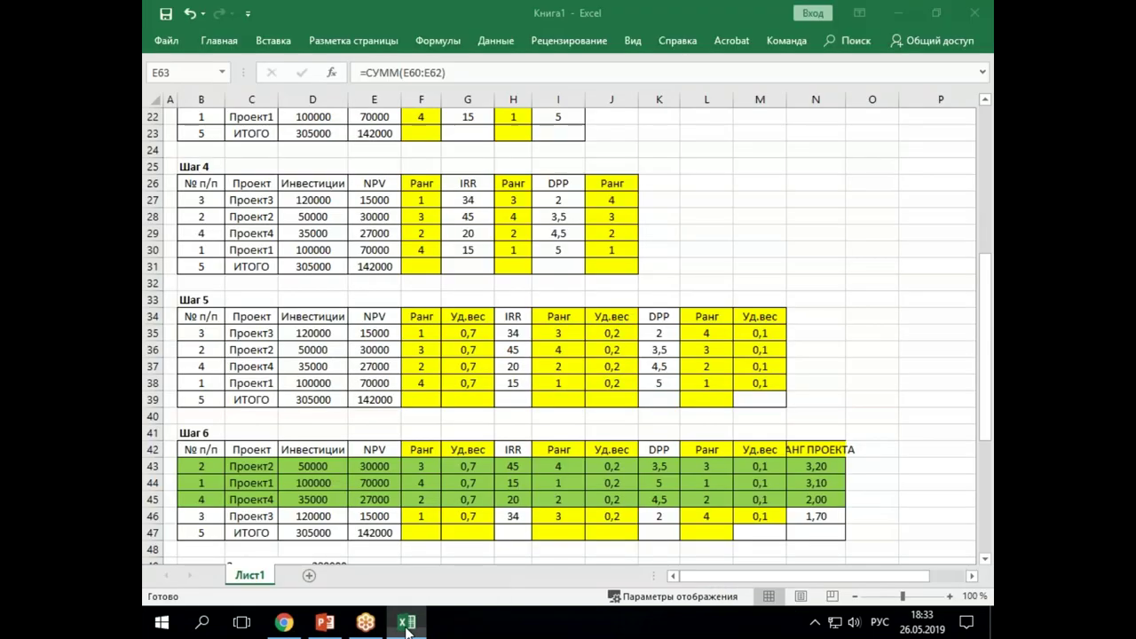
scroll(407, 361, down, 2)
scroll(407, 361, down, 2)
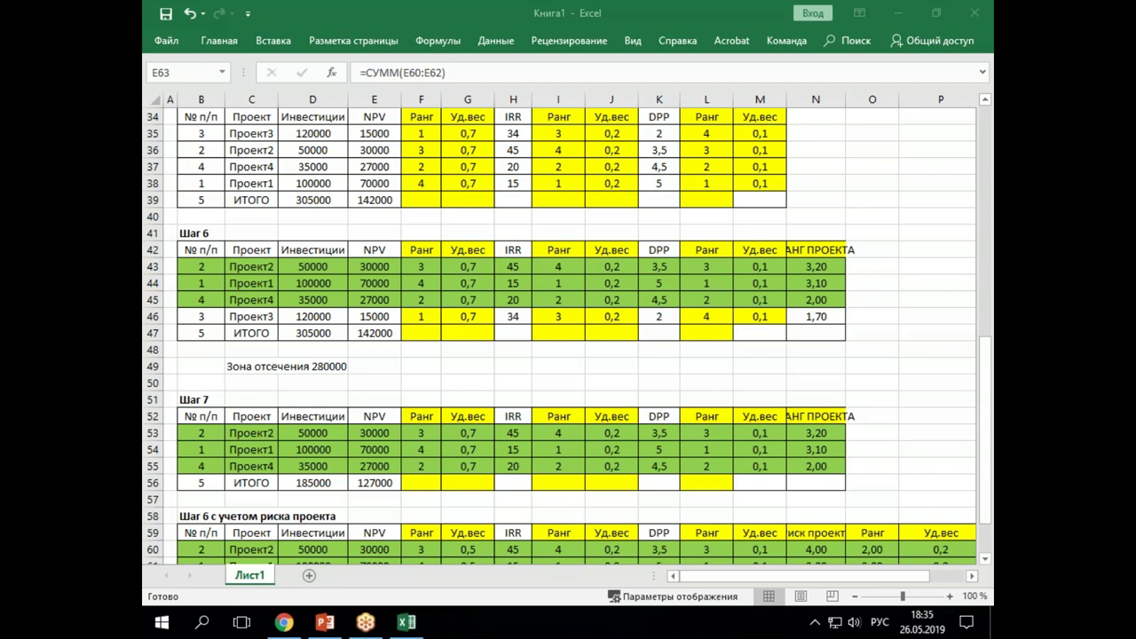
click(325, 621)
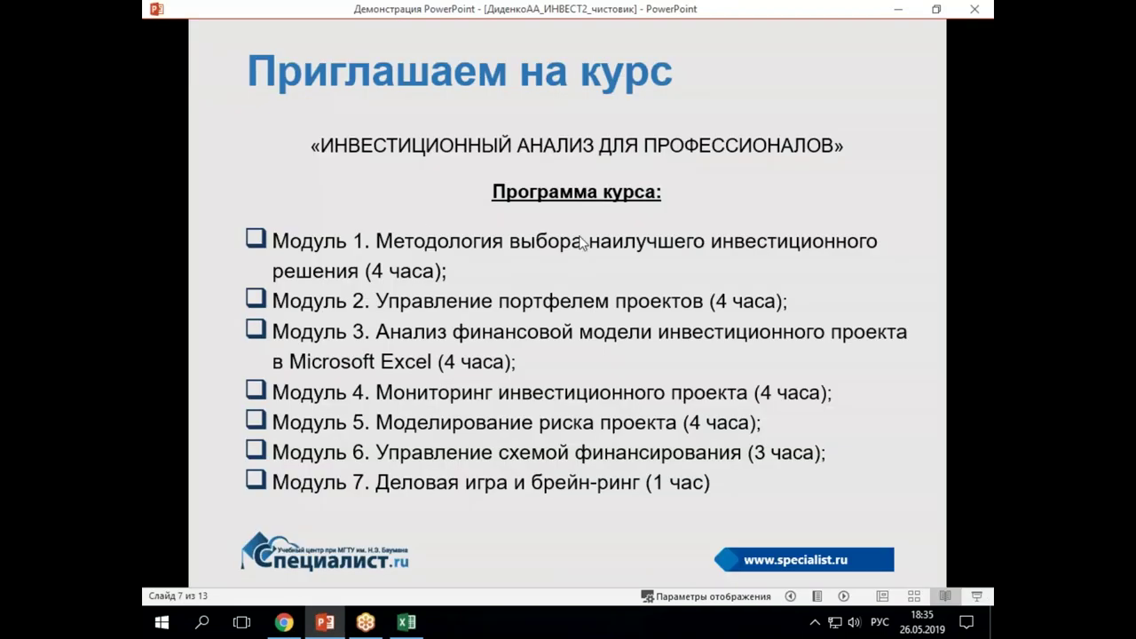